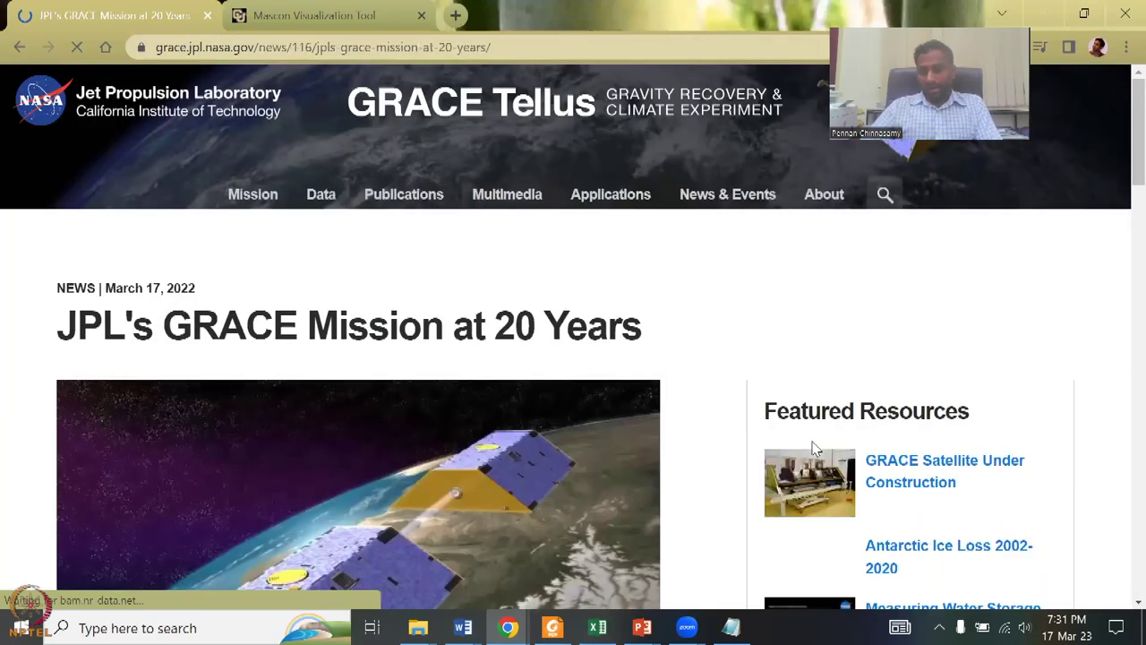
# Read through the "JPL's GRACE Mission at 20 Years" article down to its related stories.
pyautogui.scroll(-5, 814, 448)
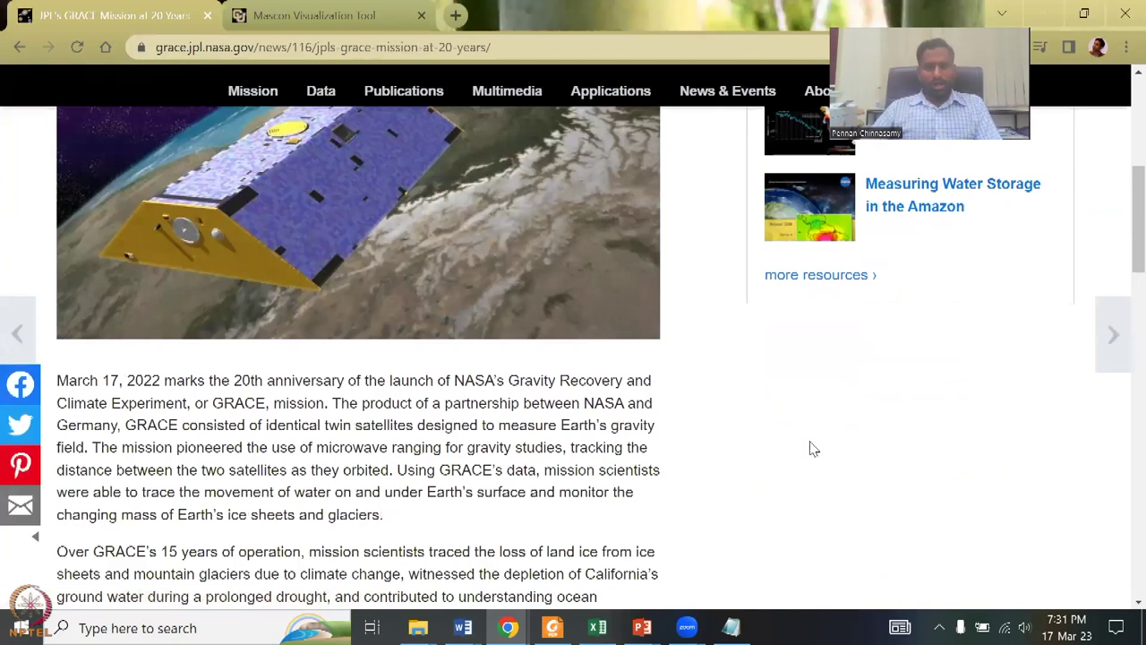
pyautogui.scroll(-2, 777, 520)
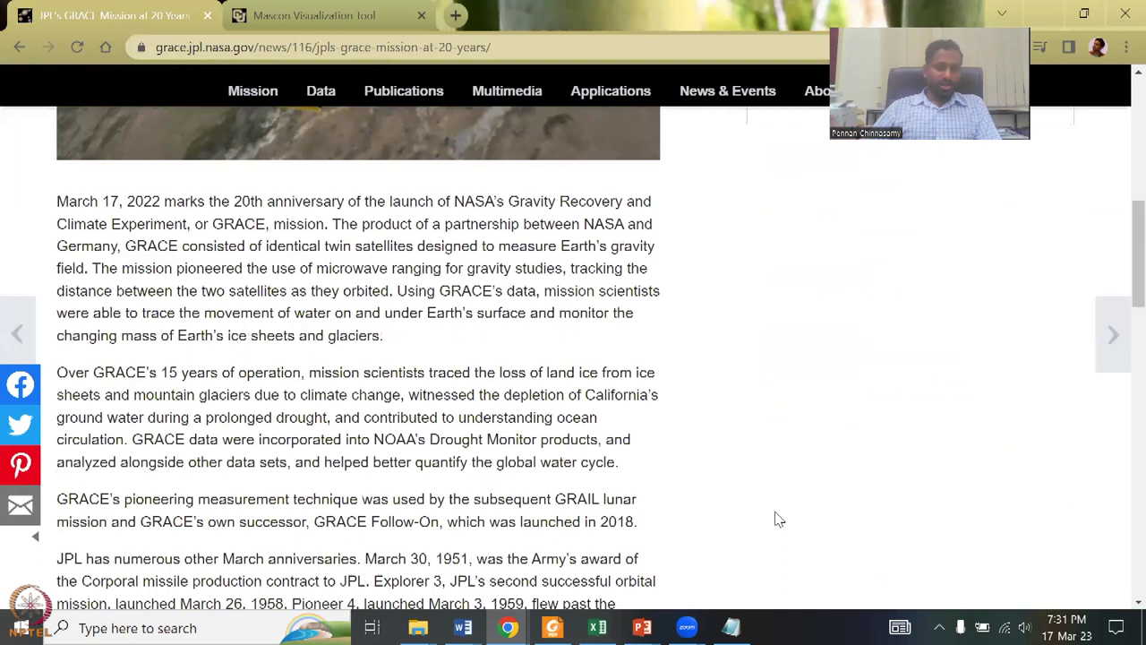
pyautogui.scroll(-2, 772, 521)
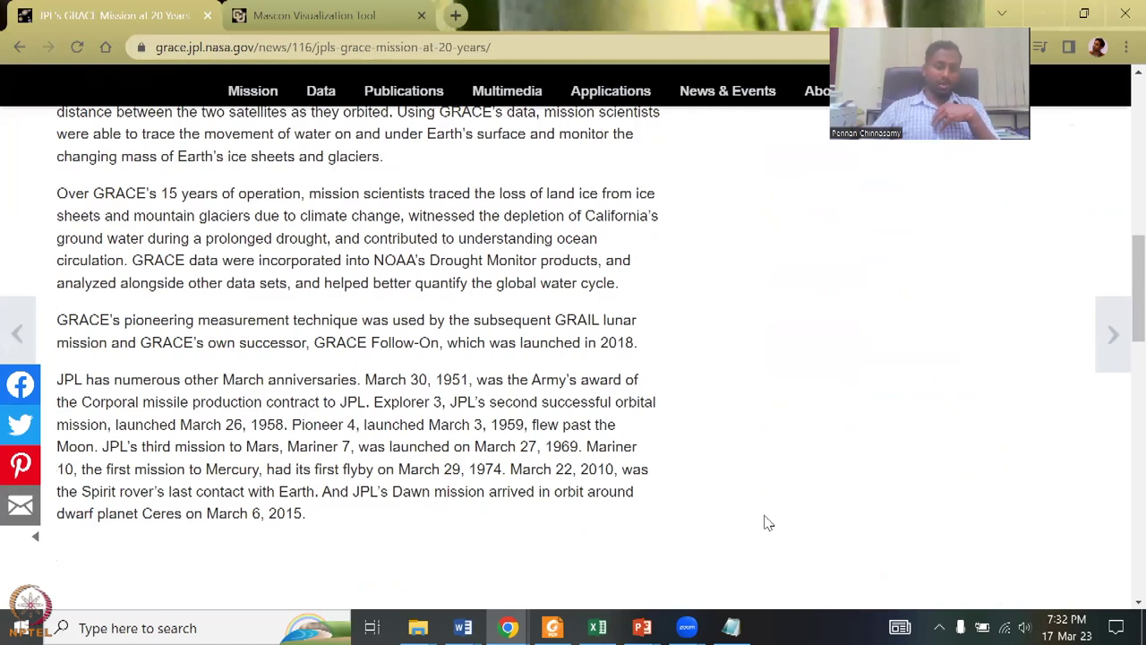
pyautogui.scroll(-2, 601, 515)
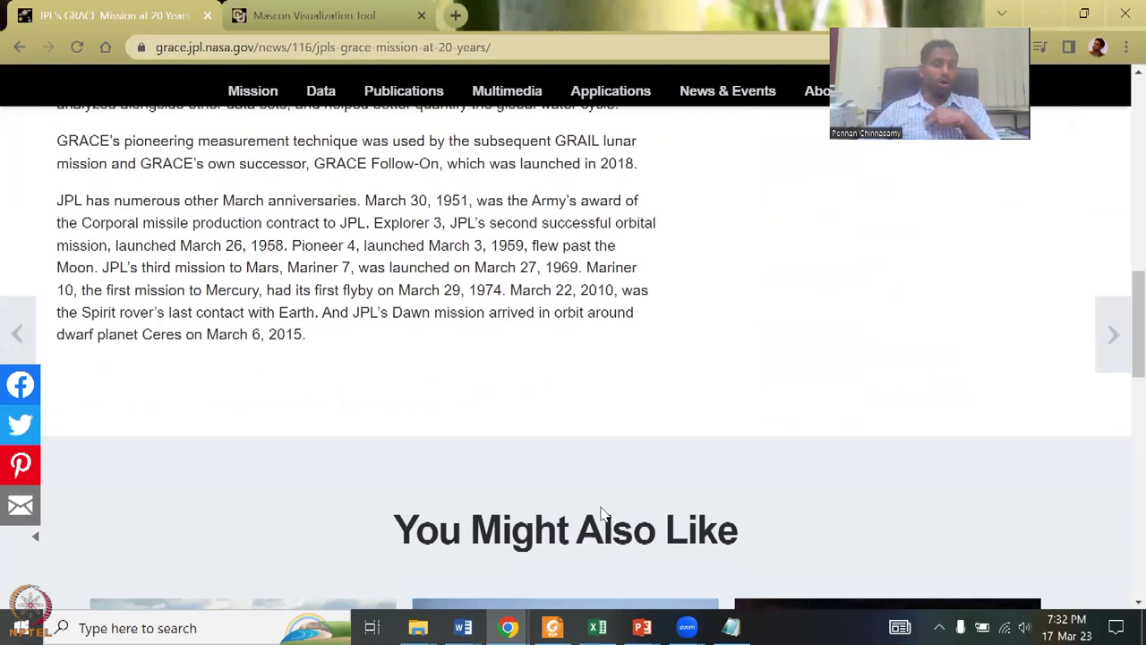
pyautogui.scroll(-4, 601, 515)
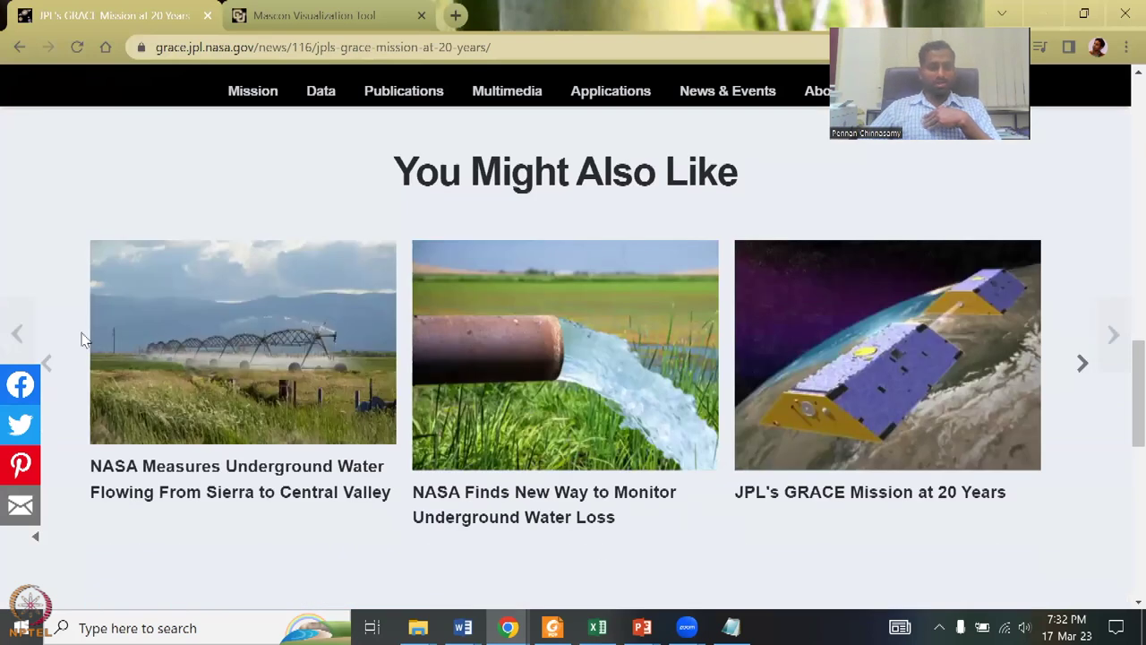
# Open the related story "NASA Finds New Way to Monitor Underground Water Loss" and examine its California water mass change map.
pyautogui.click(644, 403)
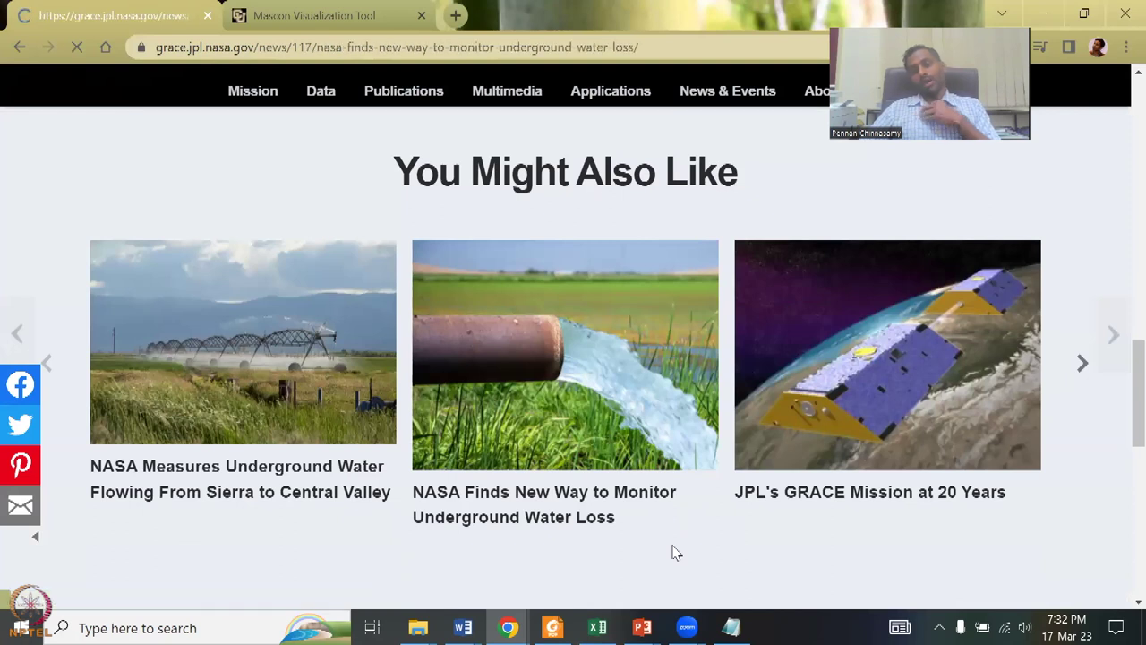
pyautogui.scroll(-3, 427, 450)
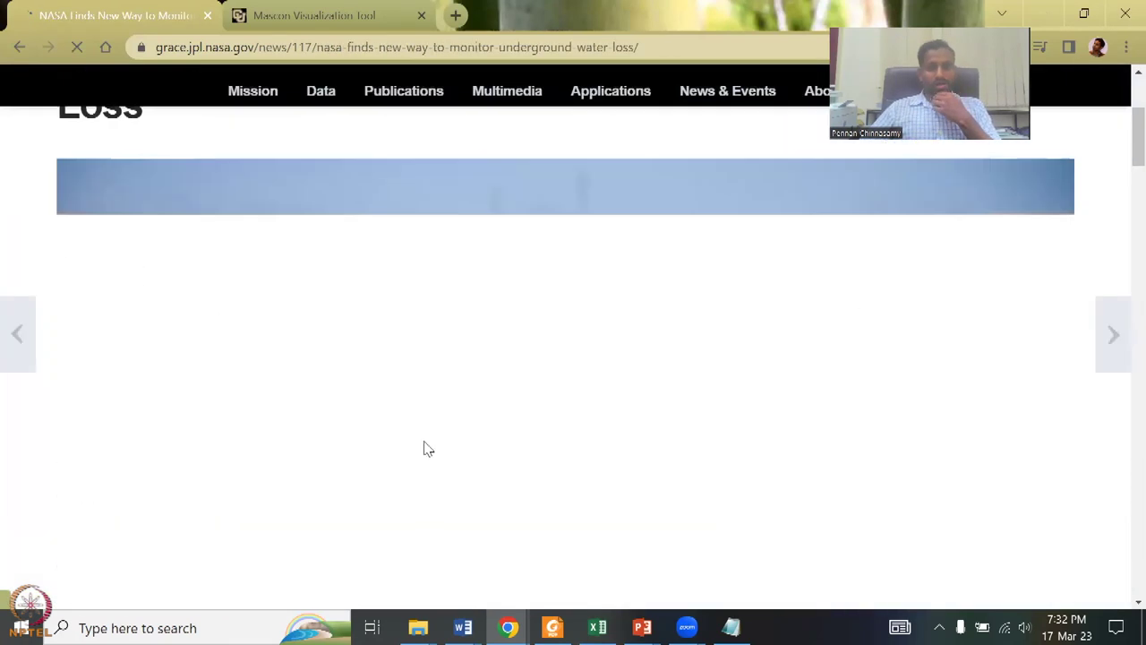
pyautogui.scroll(-3, 425, 458)
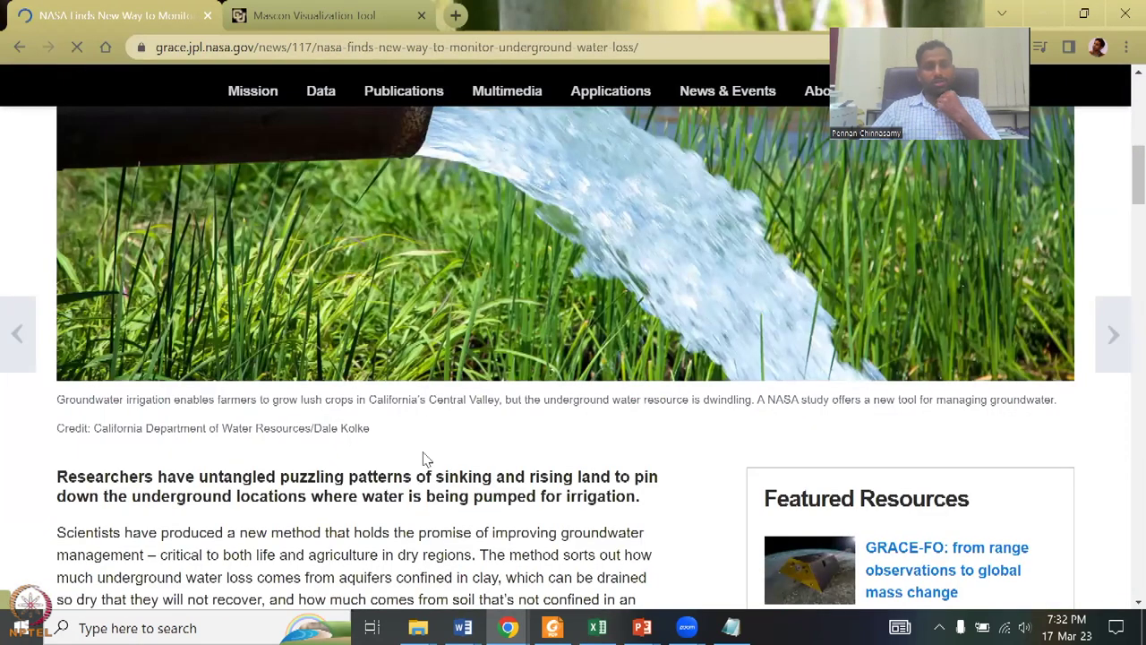
pyautogui.scroll(-6, 416, 461)
pyautogui.scroll(-2, 413, 461)
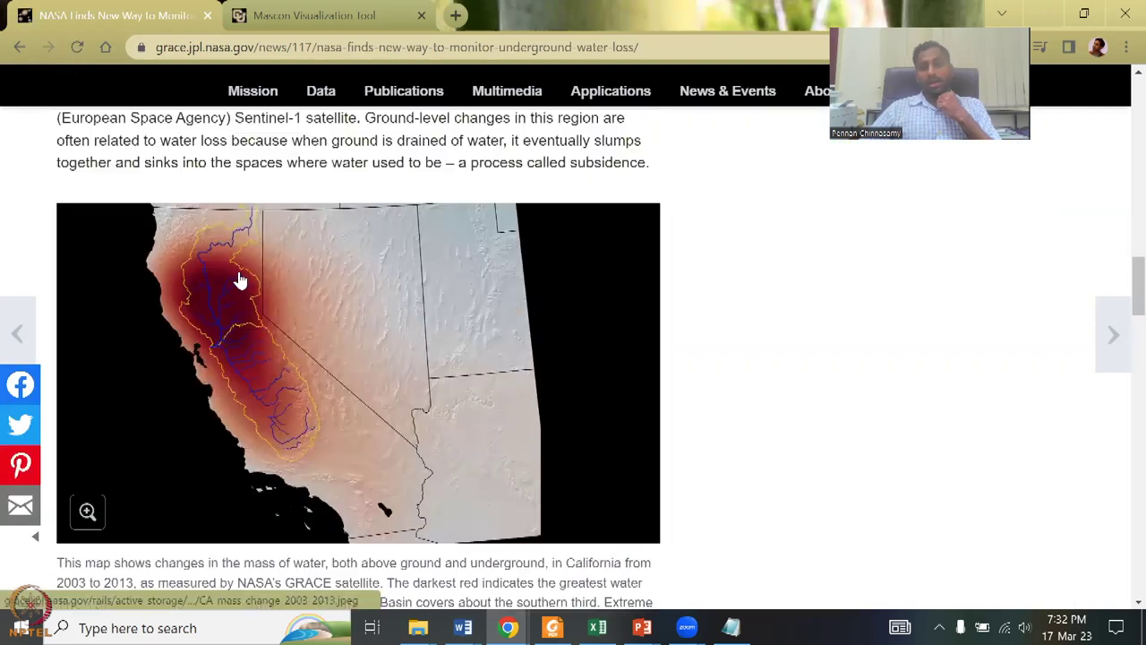
pyautogui.scroll(-2, 341, 328)
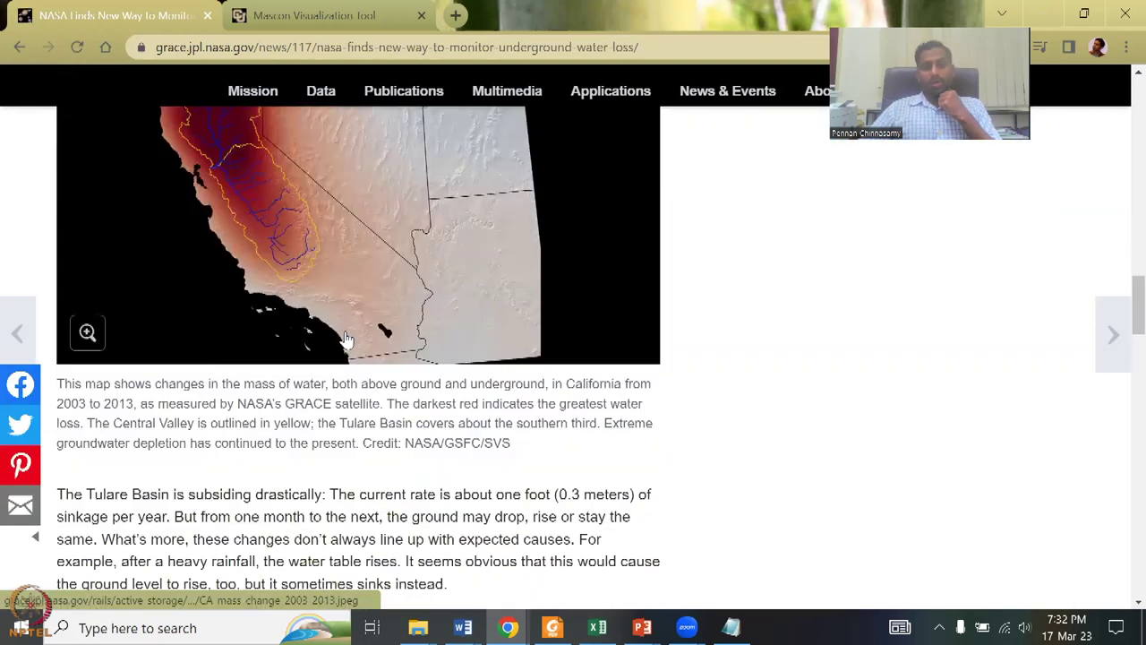
pyautogui.scroll(2, 370, 421)
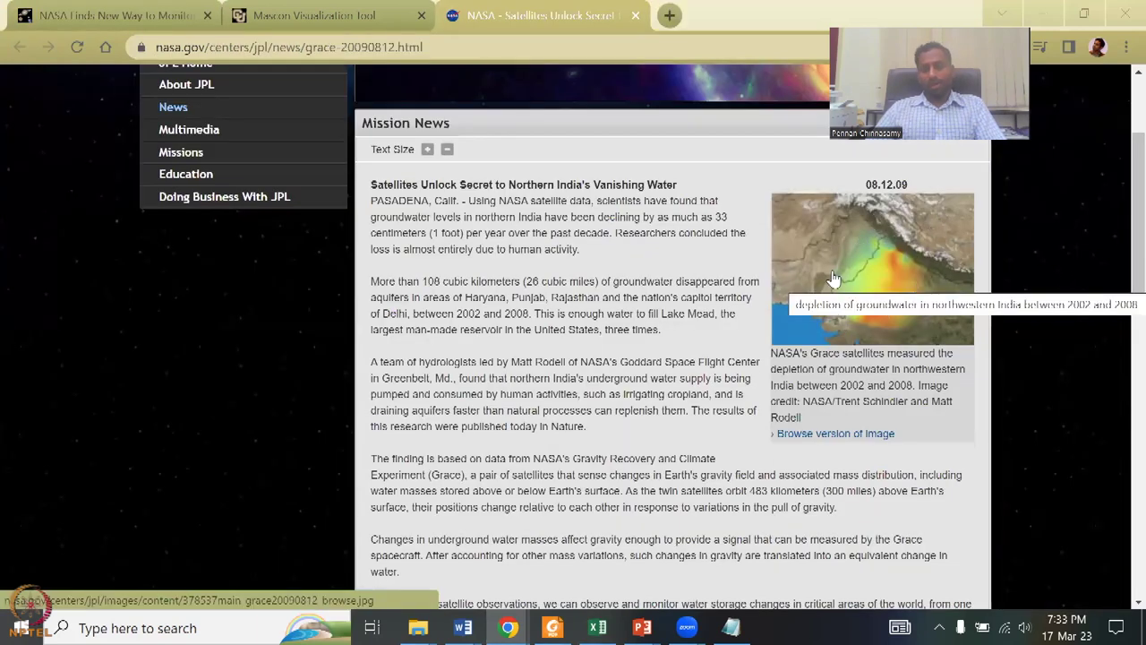
# Skim the article on Northern India's vanishing water and open its groundwater depletion map image full size.
pyautogui.scroll(-1, 912, 270)
pyautogui.scroll(-5, 912, 270)
pyautogui.scroll(-6, 912, 270)
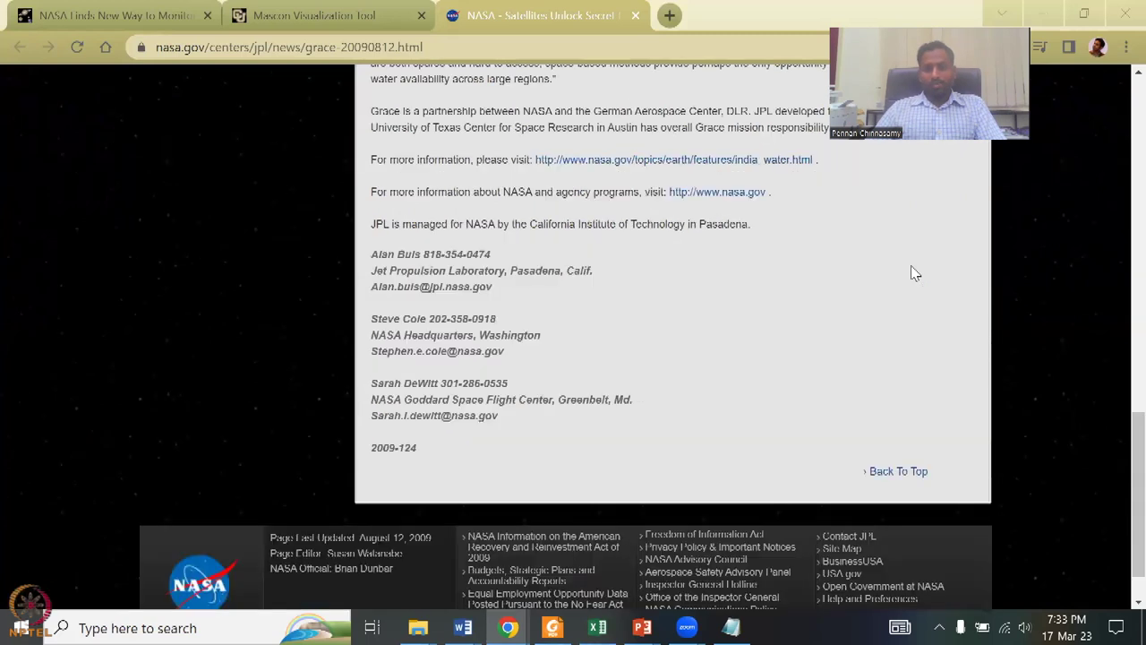
pyautogui.scroll(8, 912, 271)
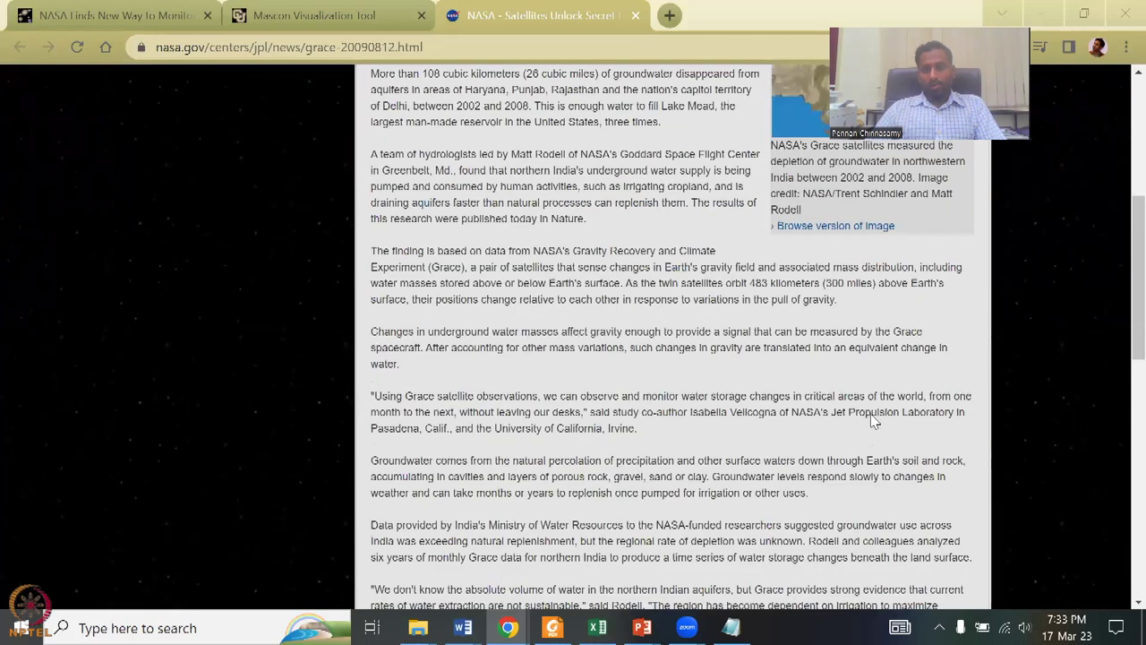
pyautogui.scroll(3, 870, 414)
pyautogui.click(856, 288)
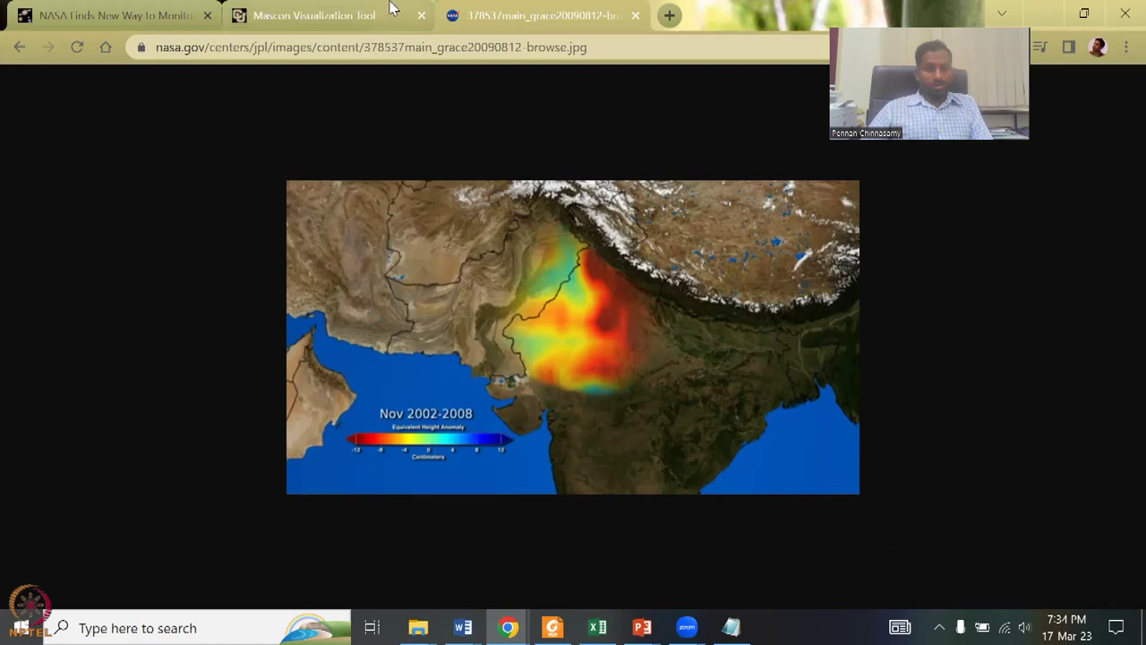
# Switch to the Mascon Visualization Tool, open the JPL solution and look over Asia on the Regions map.
pyautogui.click(335, 7)
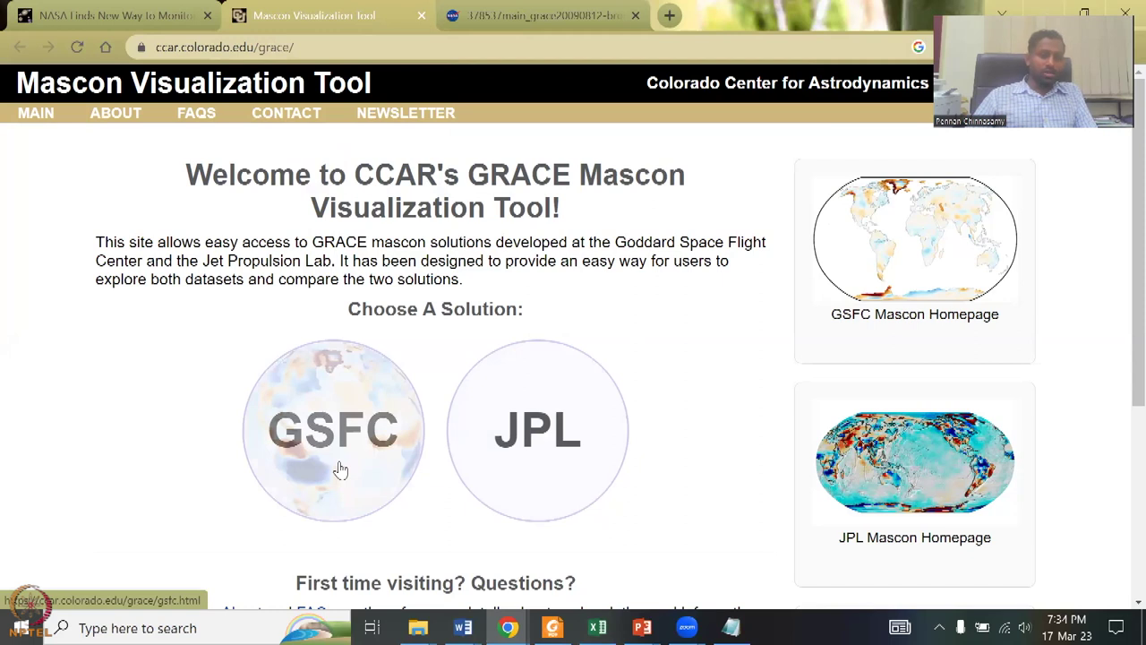
pyautogui.scroll(-2, 340, 467)
pyautogui.scroll(2, 342, 462)
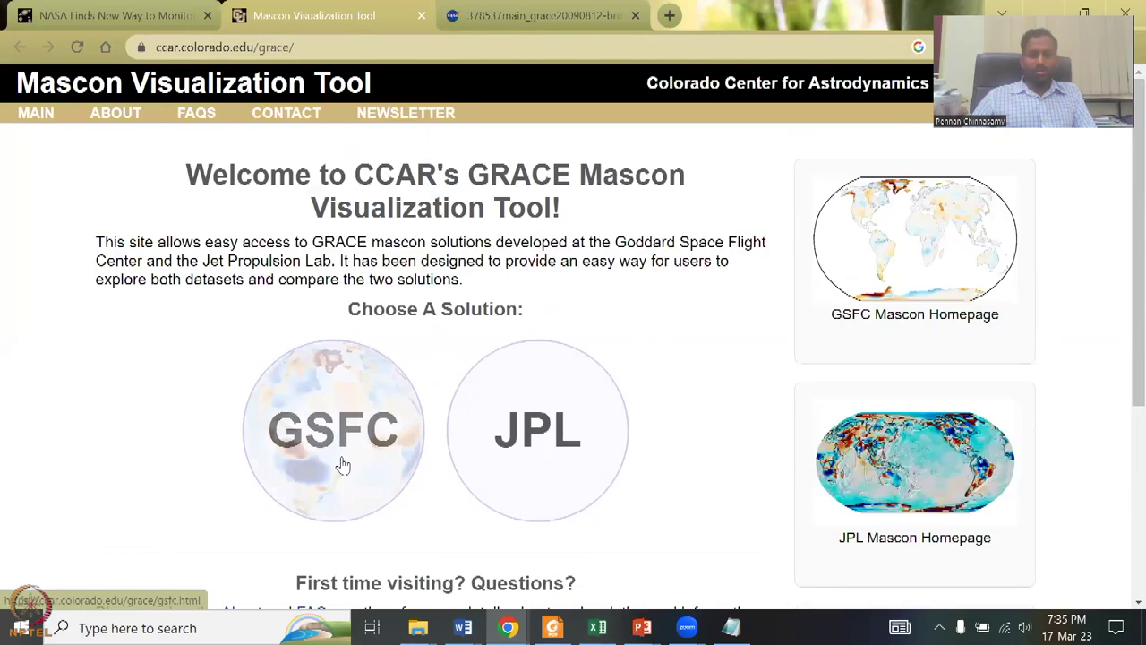
pyautogui.click(497, 454)
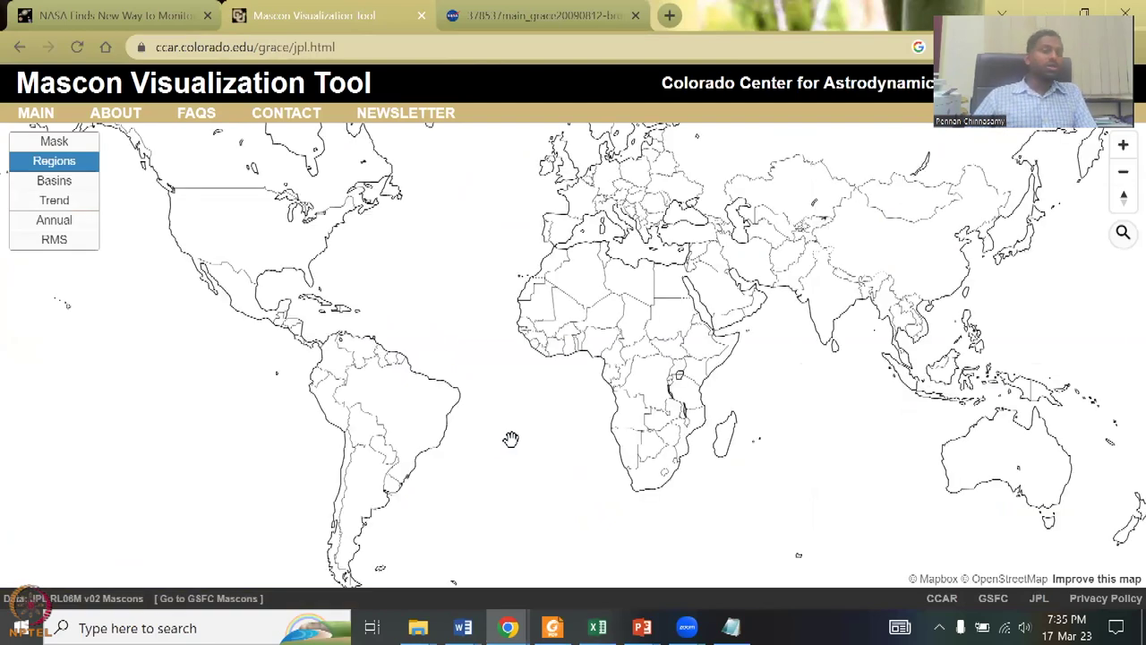
pyautogui.moveTo(816, 389); pyautogui.dragTo(578, 394)
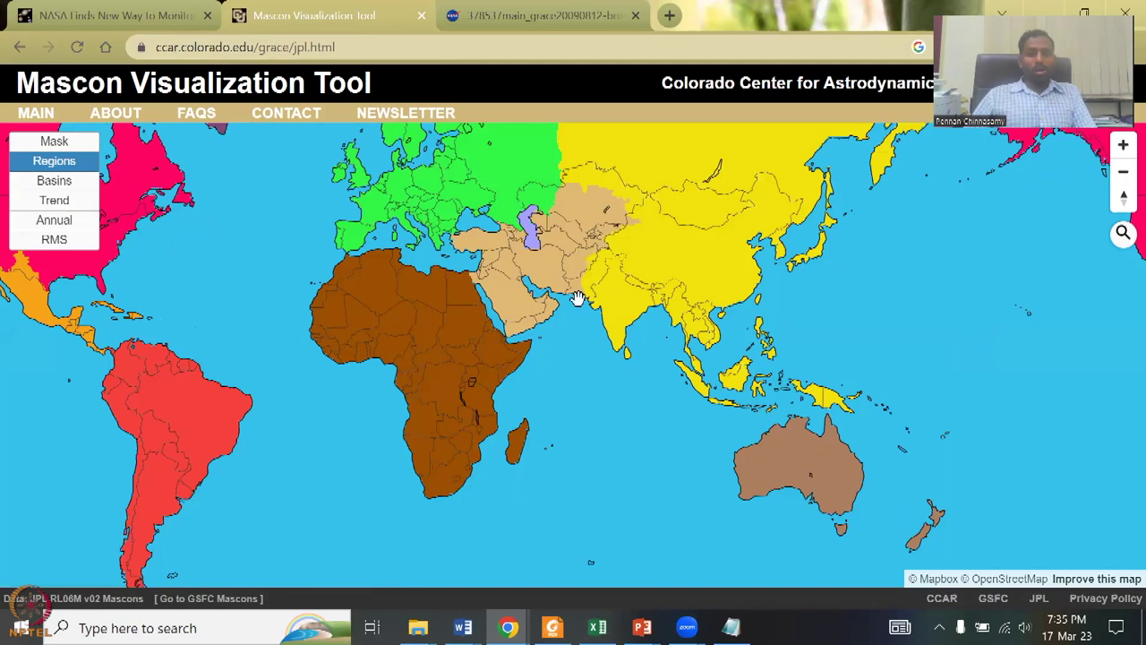
pyautogui.moveTo(630, 279); pyautogui.dragTo(624, 225)
pyautogui.moveTo(615, 302); pyautogui.dragTo(609, 327)
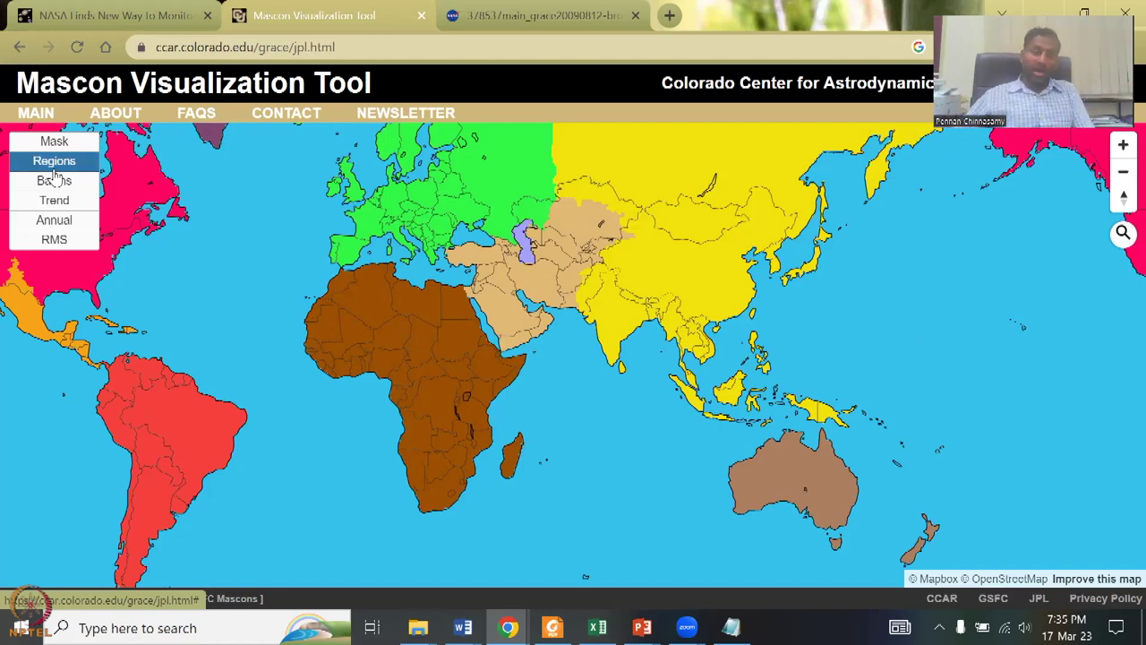
# Display the Basins layer, plot the open-ocean location west of India and minimise the resulting plot.
pyautogui.click(54, 178)
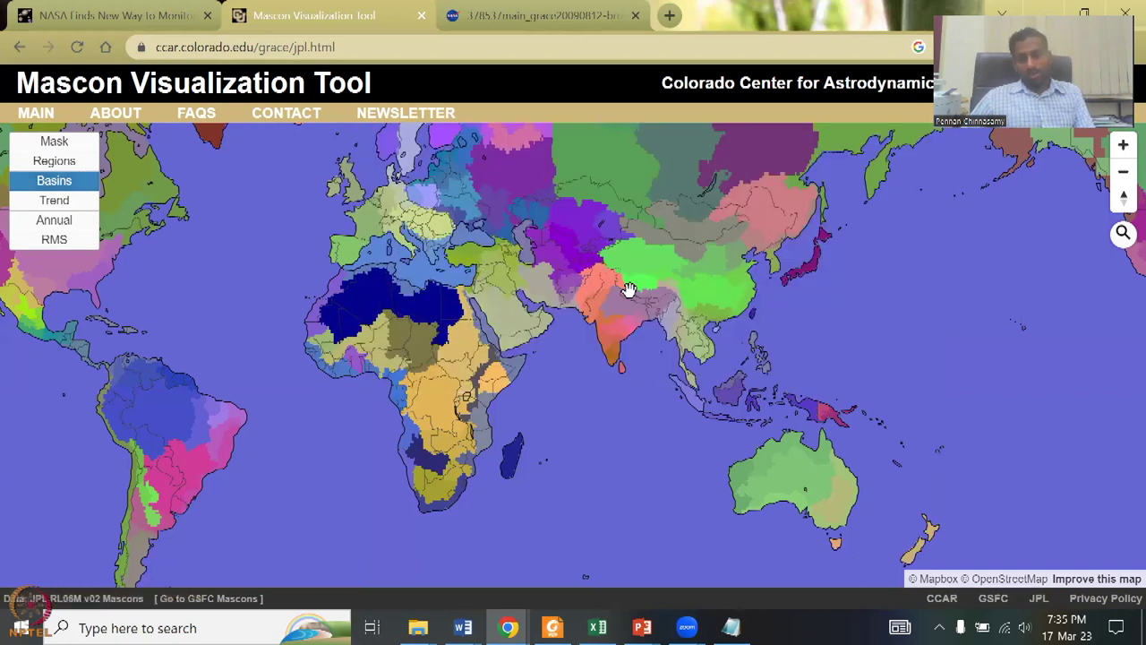
pyautogui.moveTo(630, 289); pyautogui.dragTo(630, 278)
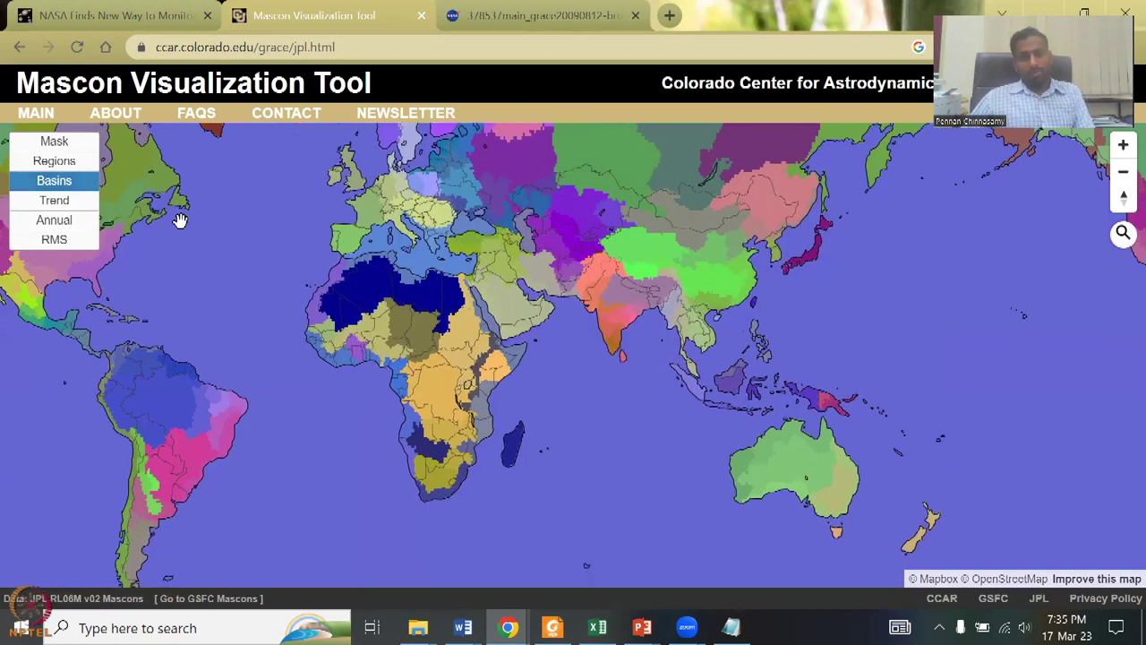
pyautogui.click(584, 323)
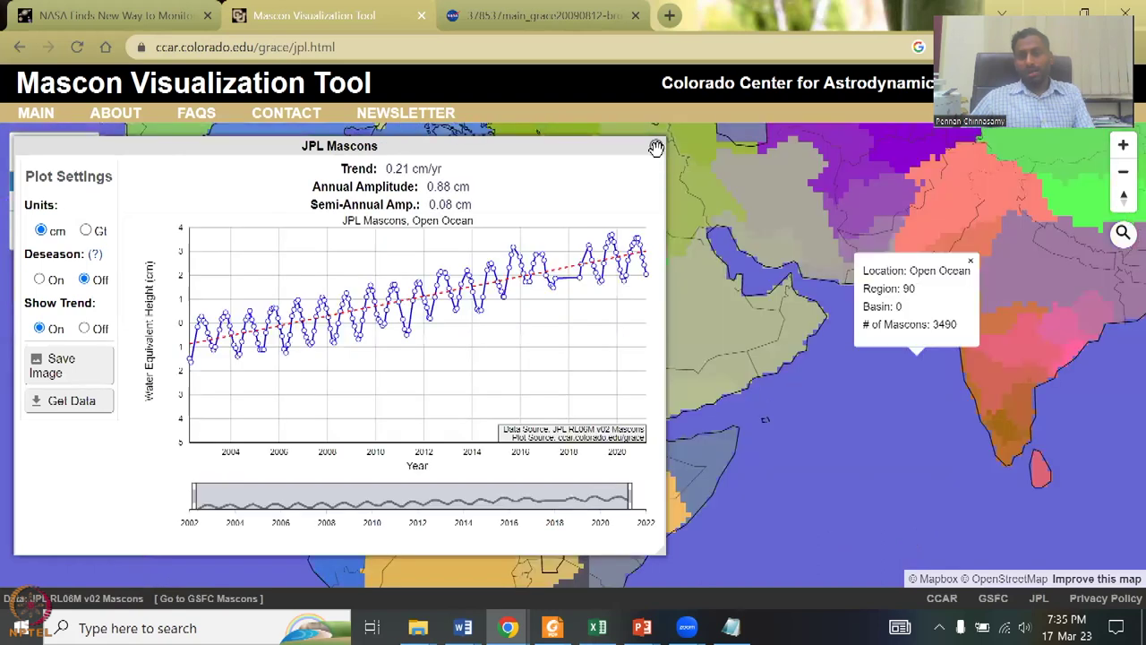
pyautogui.click(655, 145)
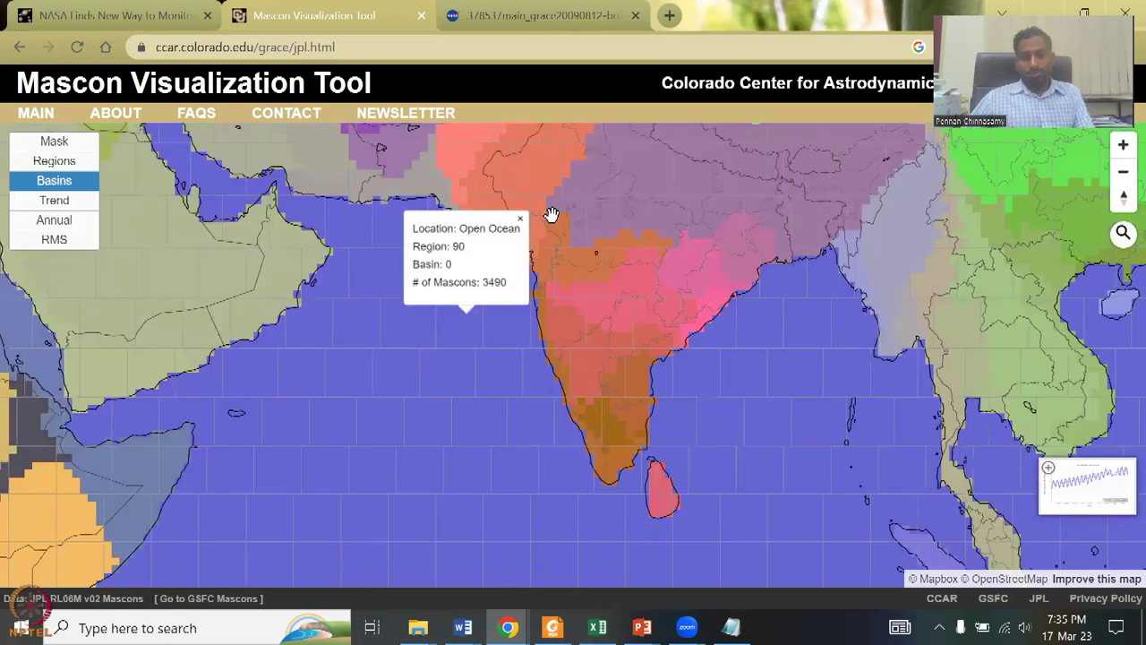
# Examine the basins and mascon cells over central and peninsular India, briefly reopening the open-ocean time-series plot.
pyautogui.scroll(2, 548, 337)
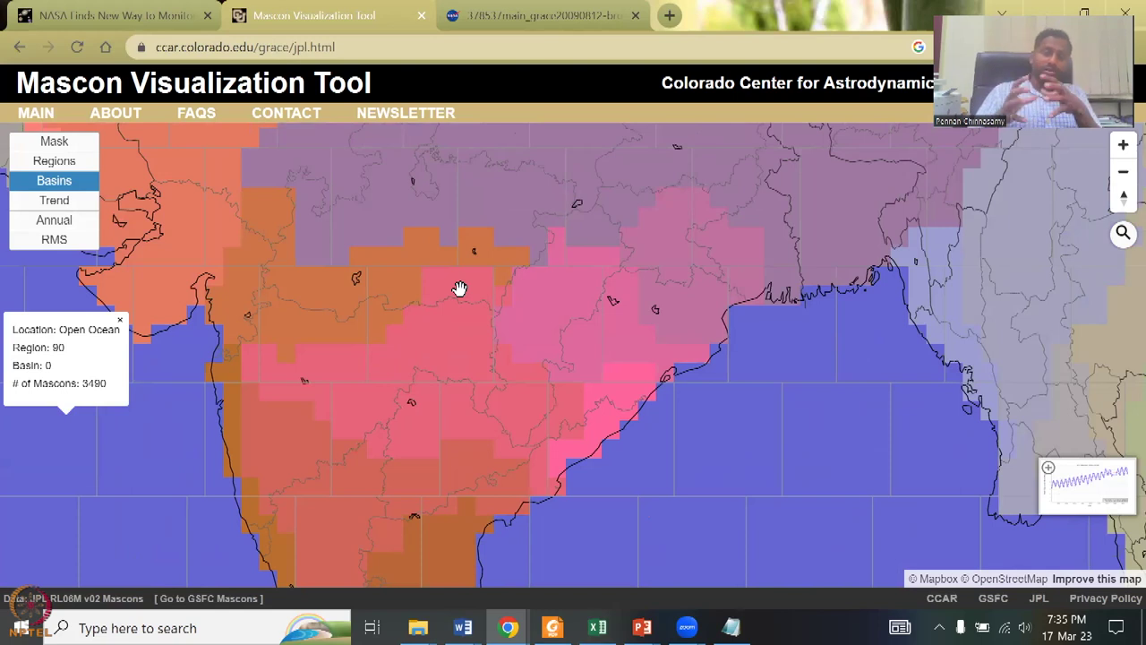
pyautogui.scroll(2, 459, 288)
pyautogui.scroll(3, 448, 300)
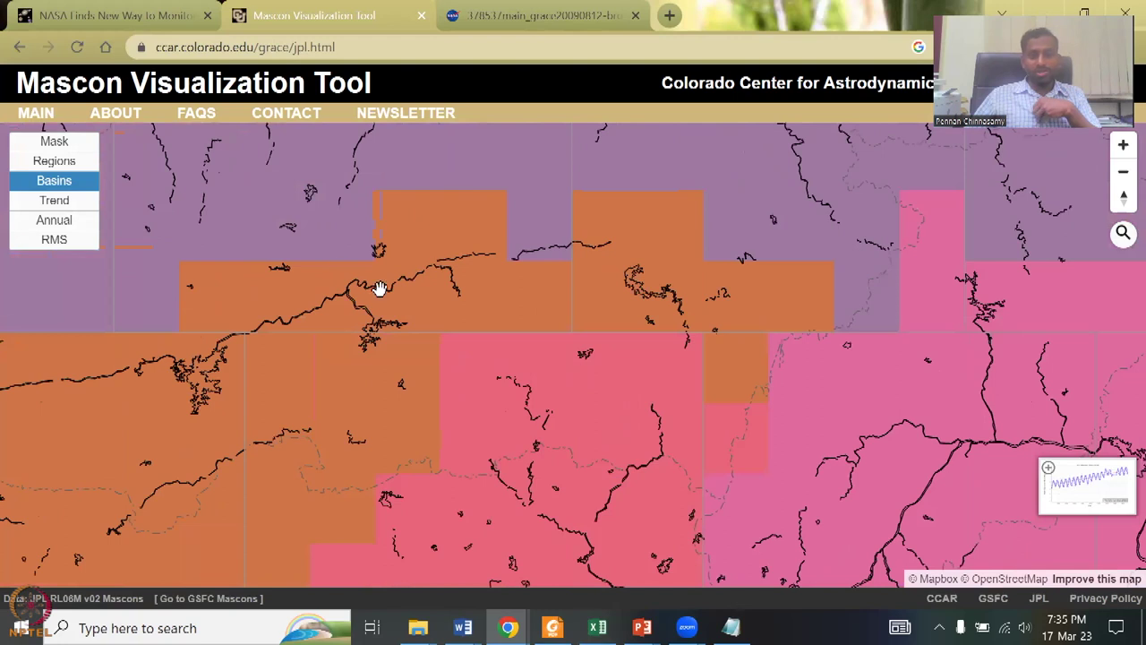
pyautogui.moveTo(587, 249); pyautogui.dragTo(595, 245)
pyautogui.moveTo(598, 329); pyautogui.dragTo(604, 223)
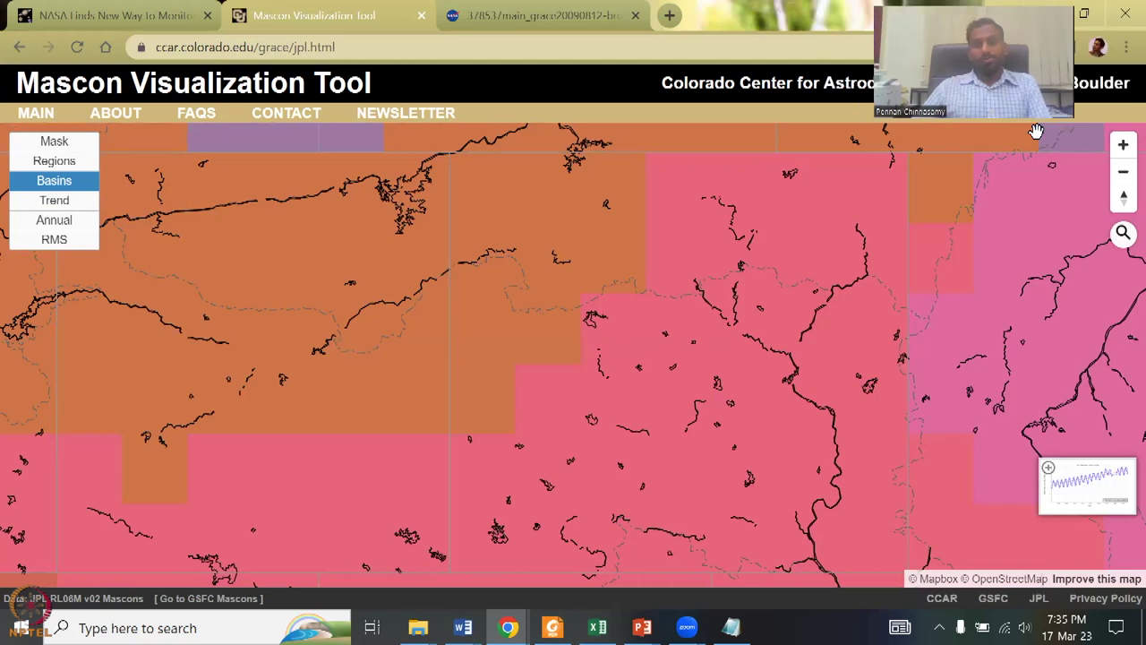
pyautogui.click(1048, 468)
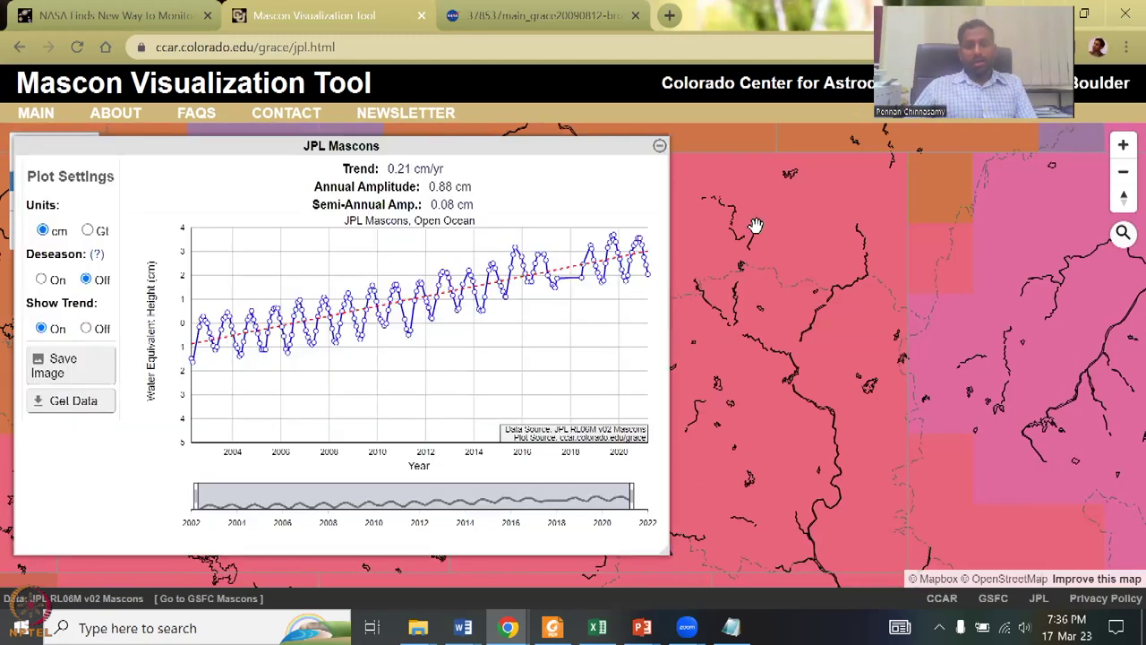
pyautogui.click(660, 146)
pyautogui.moveTo(717, 284); pyautogui.dragTo(596, 350)
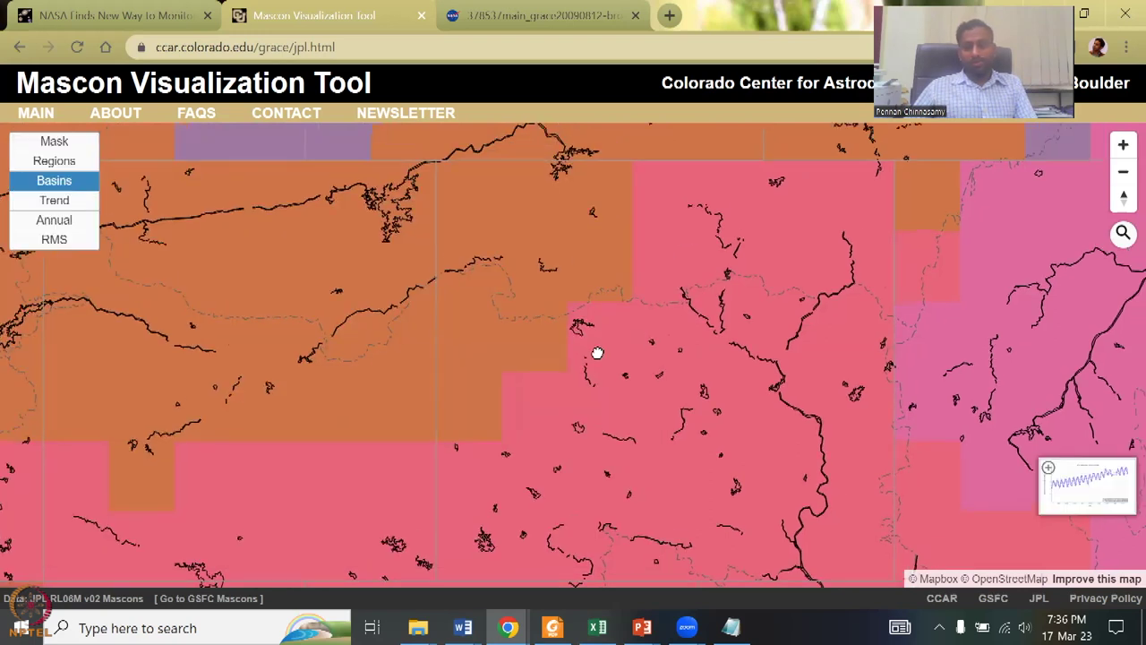
pyautogui.scroll(-3, 626, 340)
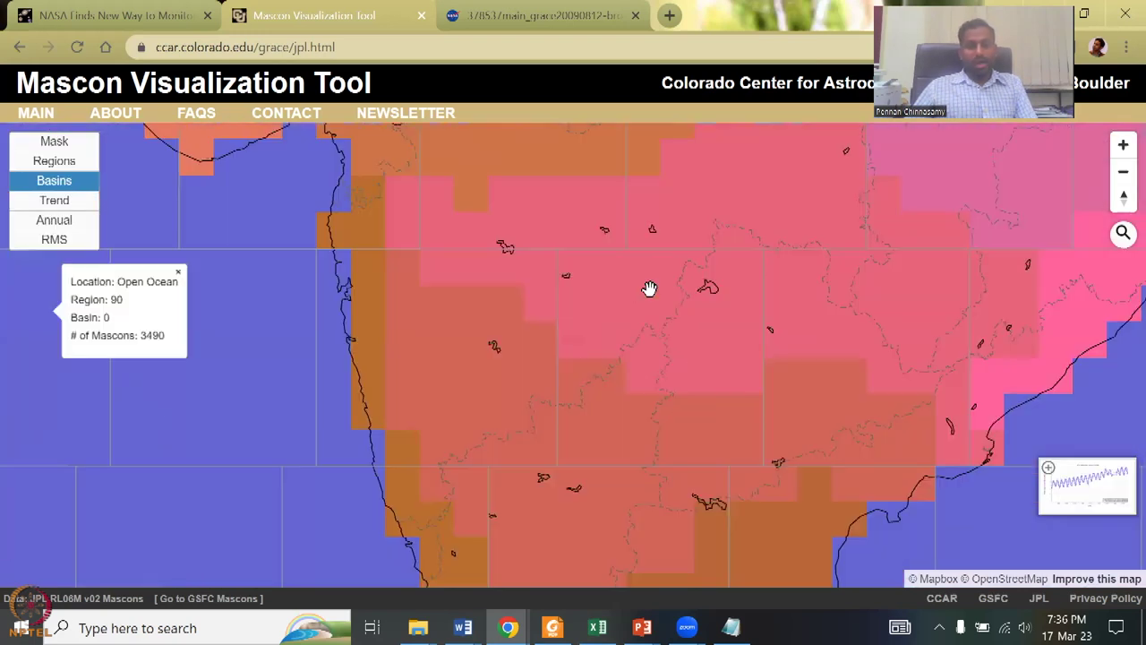
pyautogui.moveTo(587, 266); pyautogui.dragTo(526, 385)
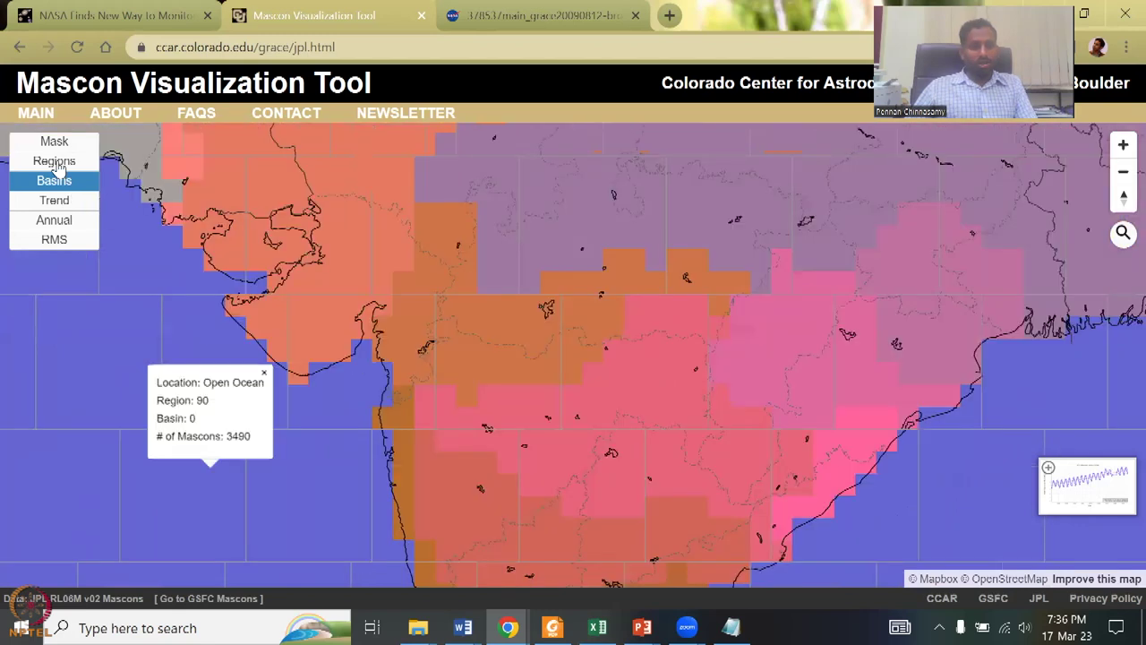
# Display the Trend layer and plot the time series of Mascon 1426 in west-central India.
pyautogui.click(52, 202)
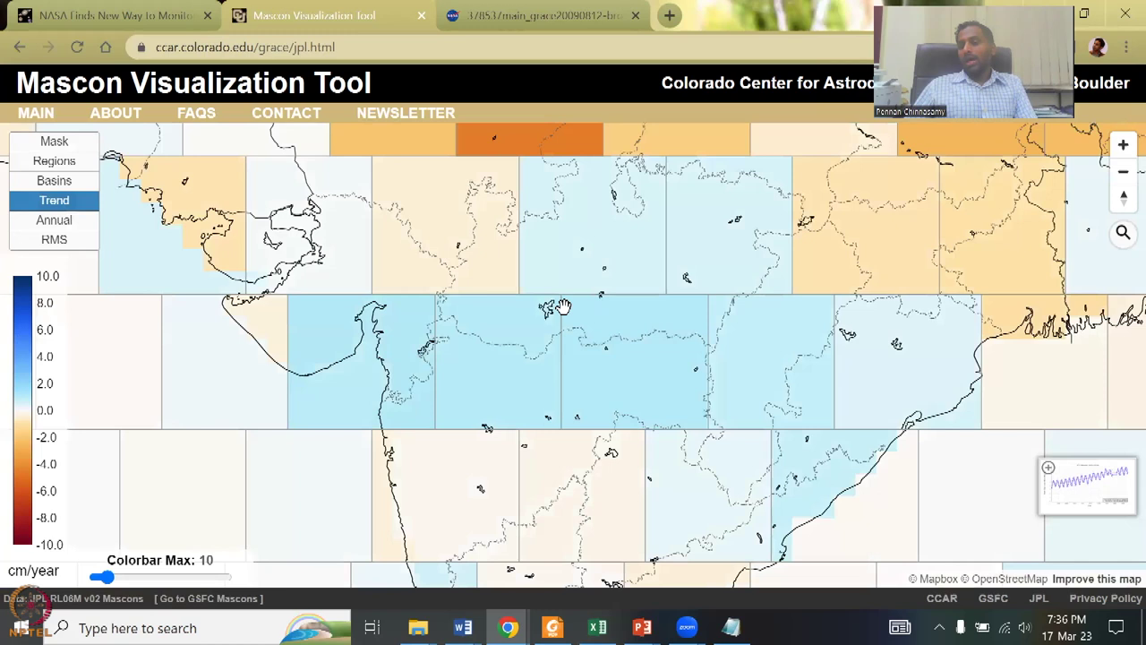
pyautogui.click(525, 363)
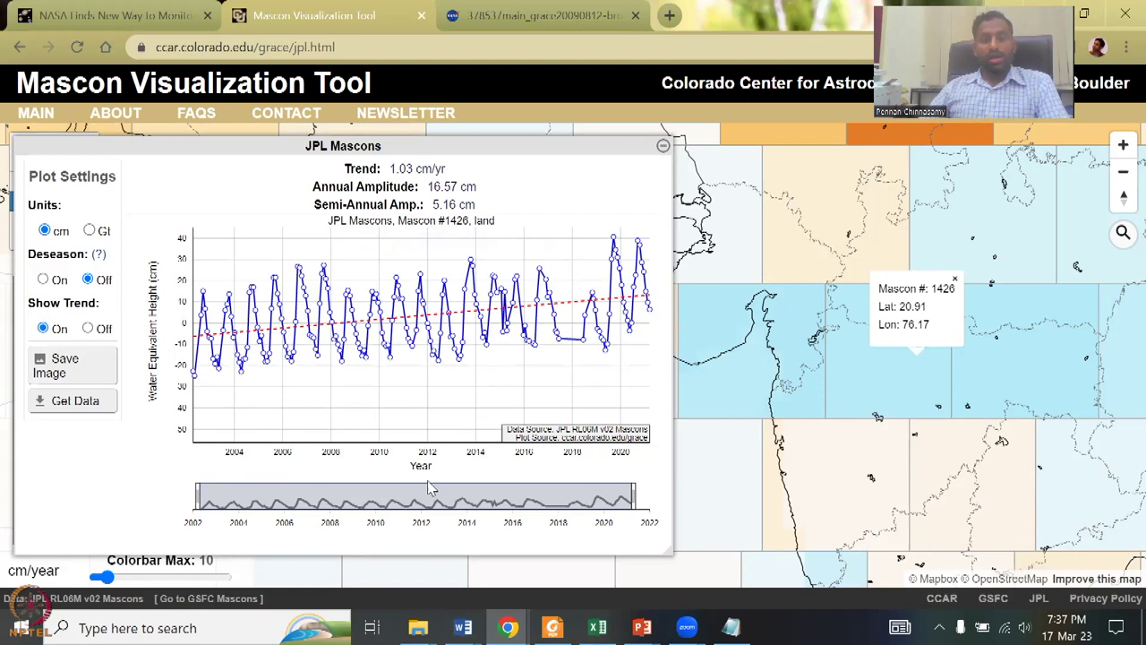
# View the mascon's time series for about 2016 to 2021, and limit the plotted period to about 2002 to 2007.
pyautogui.moveTo(591, 496); pyautogui.dragTo(509, 496)
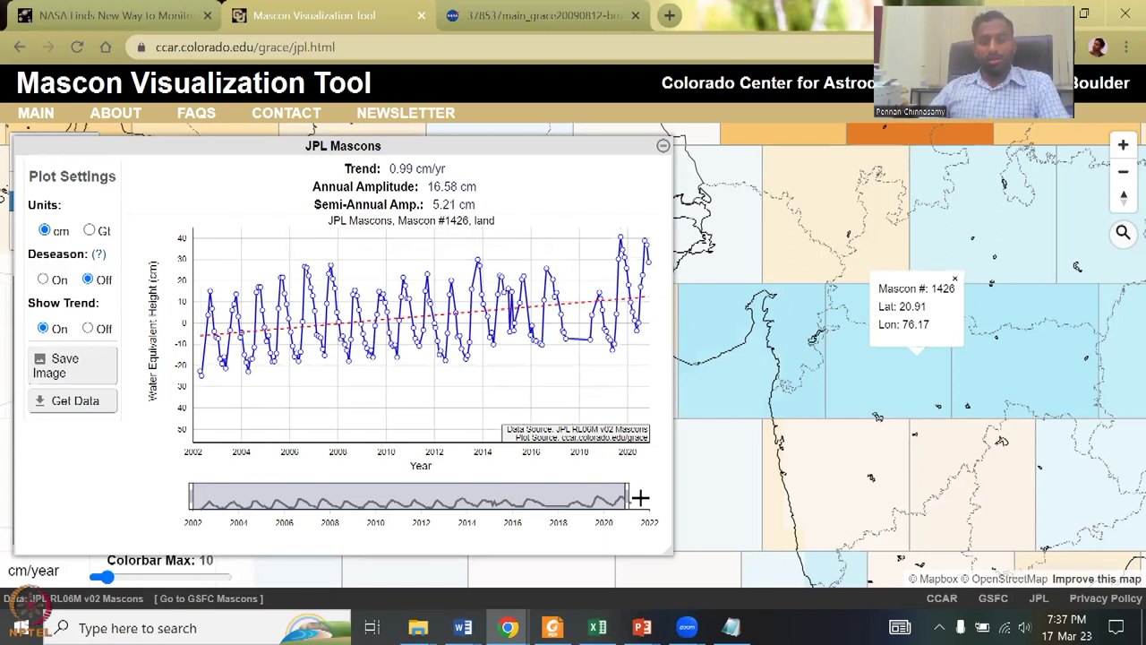
pyautogui.moveTo(631, 494); pyautogui.dragTo(526, 495)
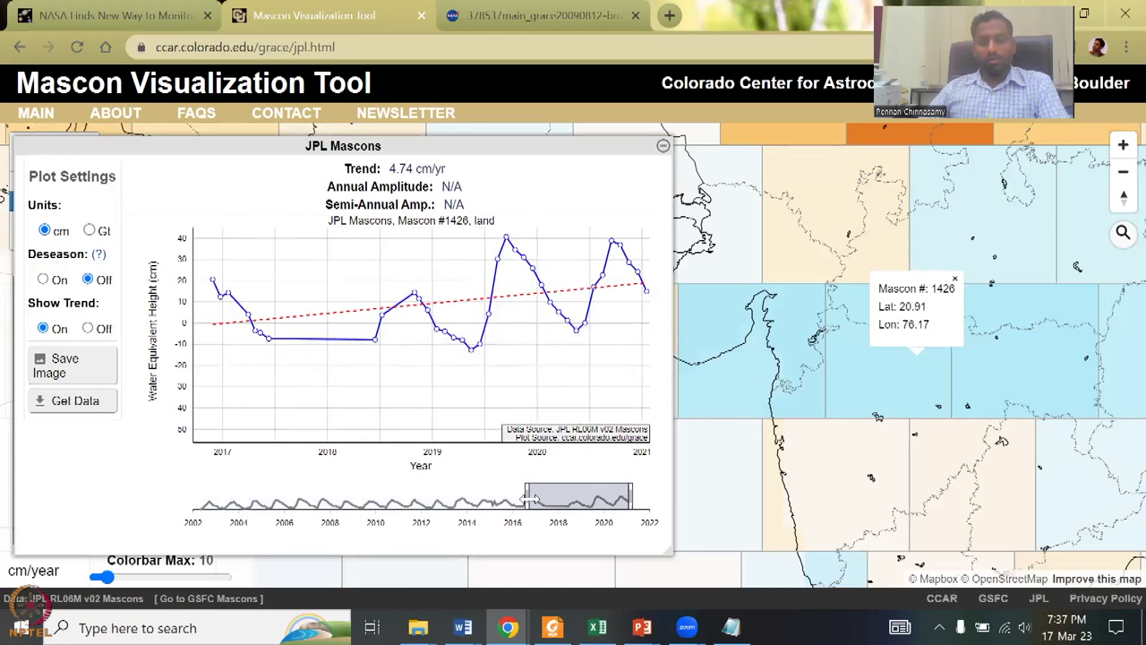
pyautogui.moveTo(526, 497); pyautogui.dragTo(190, 497)
pyautogui.moveTo(629, 497); pyautogui.dragTo(317, 500)
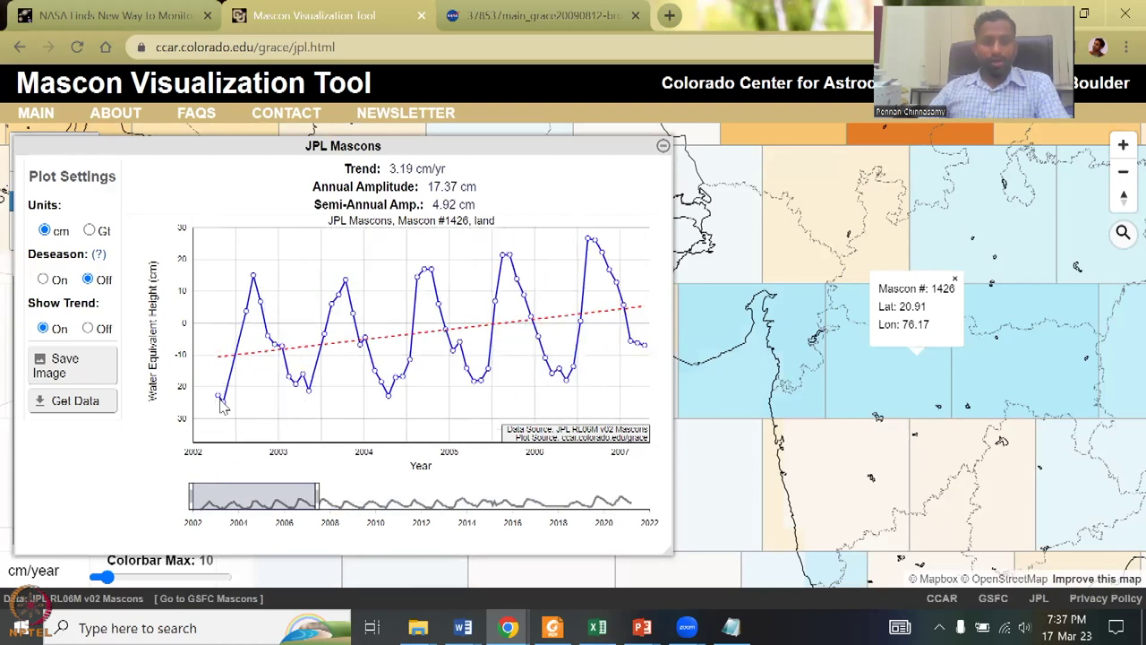
# Examine the first low and peak of Mascon 1426's 2002 water storage curve and minimise the plot.
pyautogui.moveTo(228, 409)
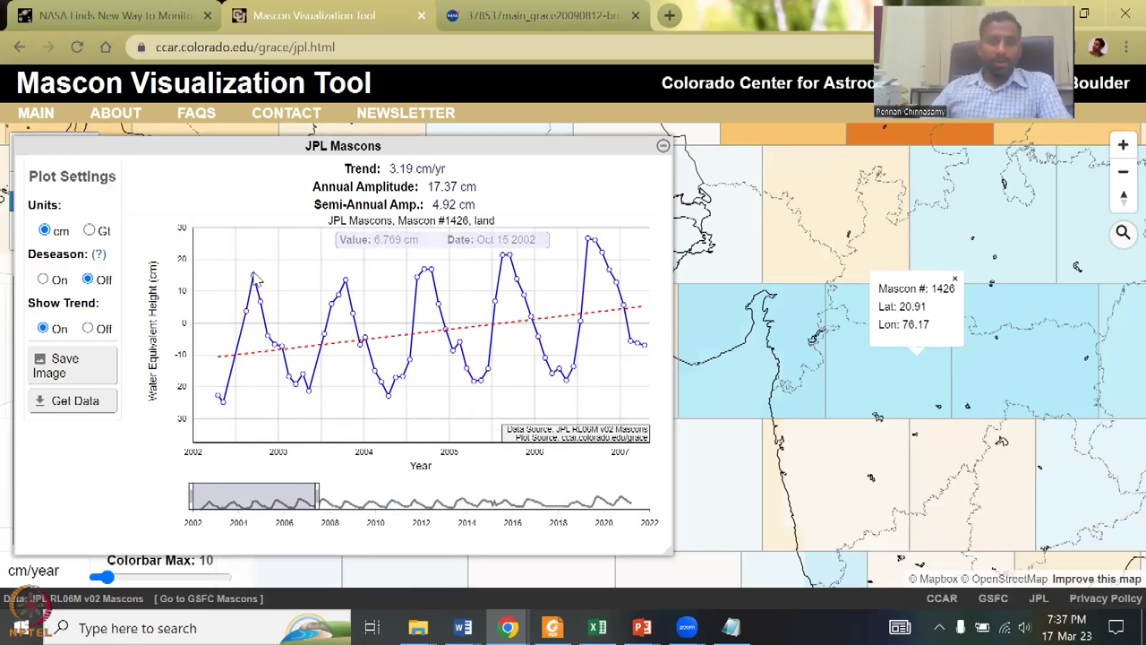
pyautogui.moveTo(256, 279)
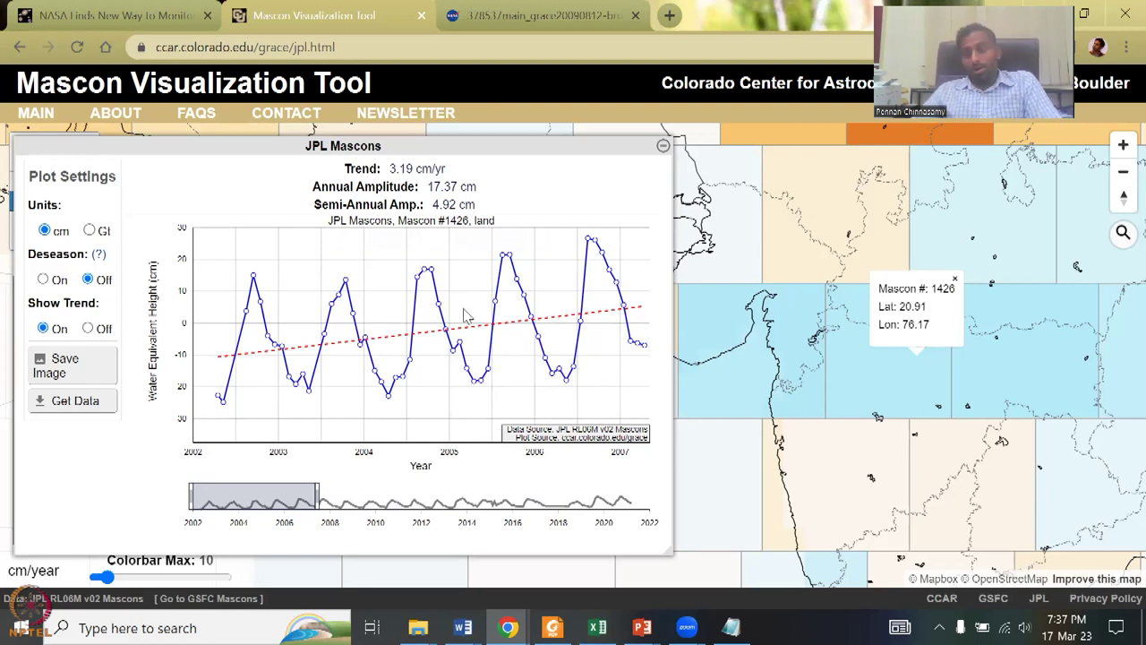
pyautogui.click(663, 145)
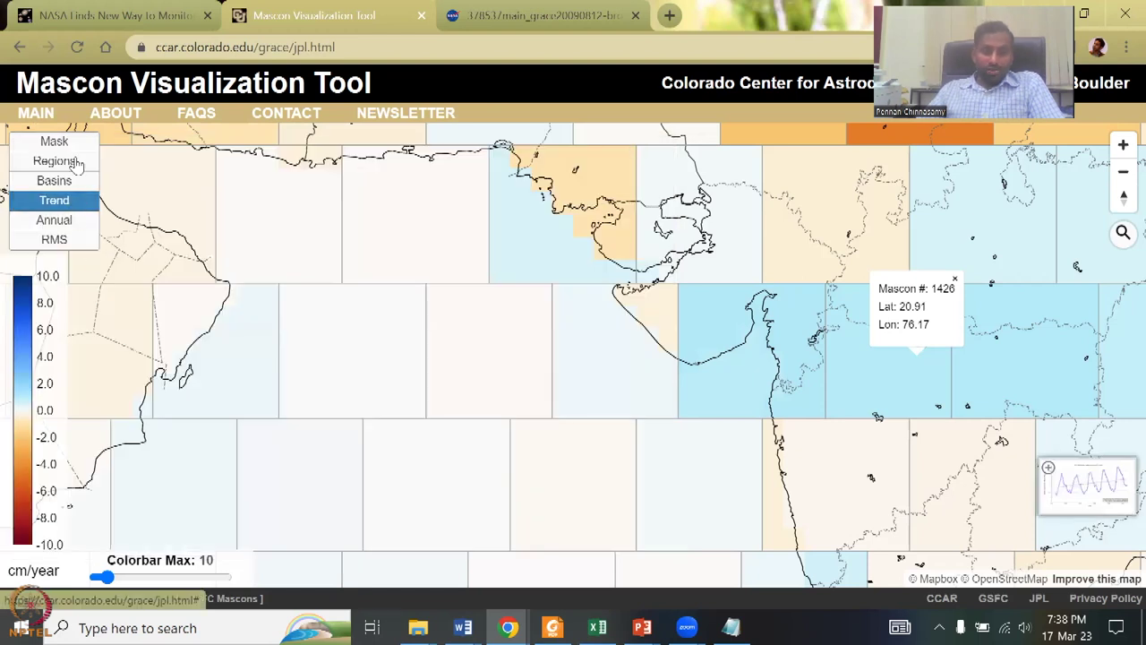
# Display the Mask layer over India, plot the time series of Mascon 1538 in western peninsular India and close its map label.
pyautogui.click(70, 145)
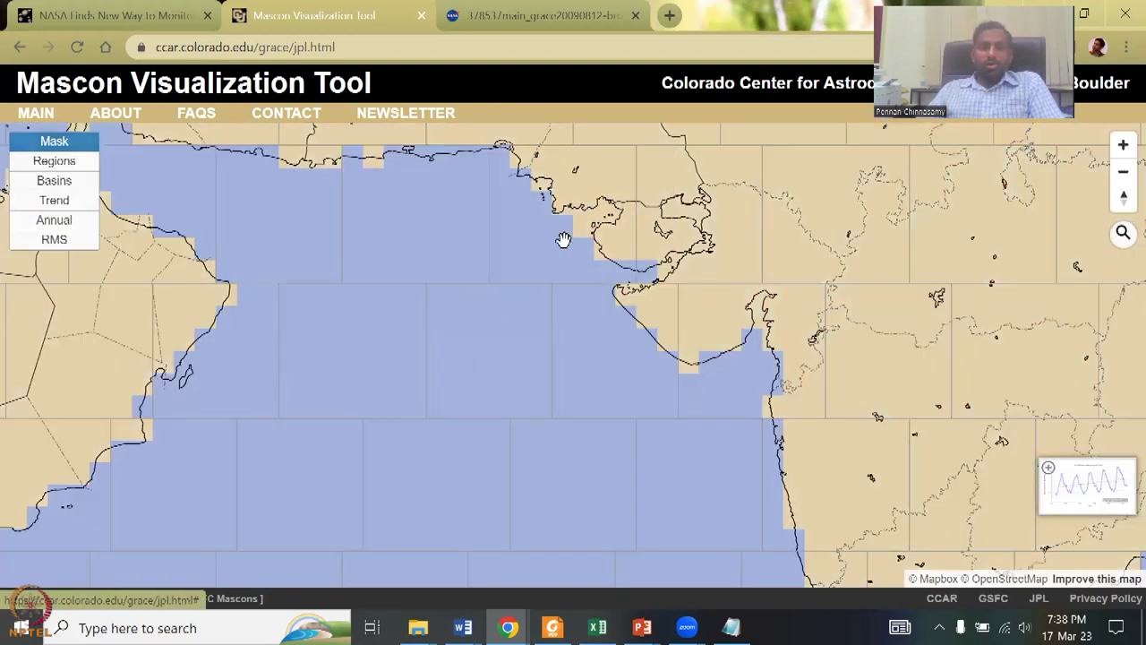
pyautogui.moveTo(563, 238); pyautogui.dragTo(243, 356)
pyautogui.scroll(-2, 593, 387)
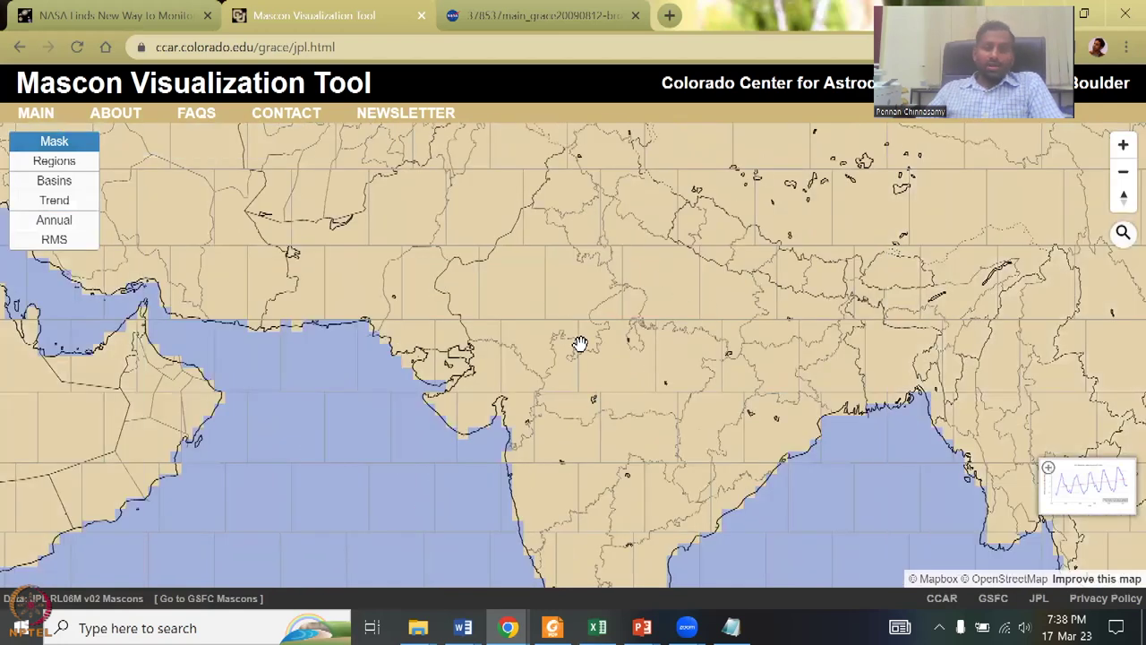
pyautogui.click(550, 500)
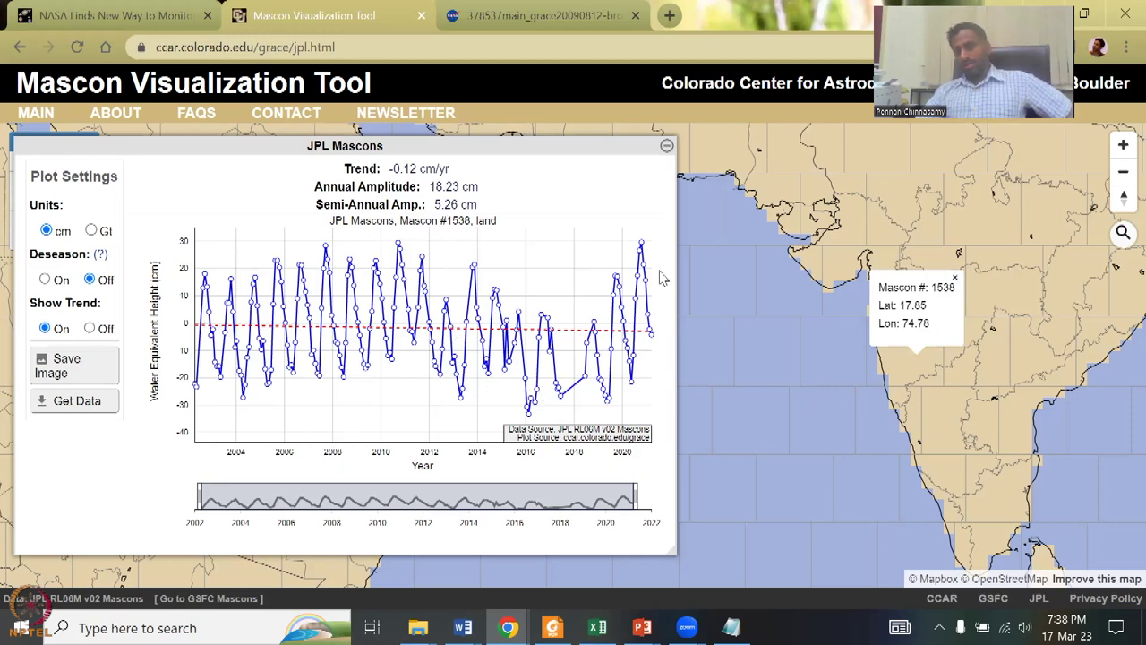
pyautogui.click(955, 278)
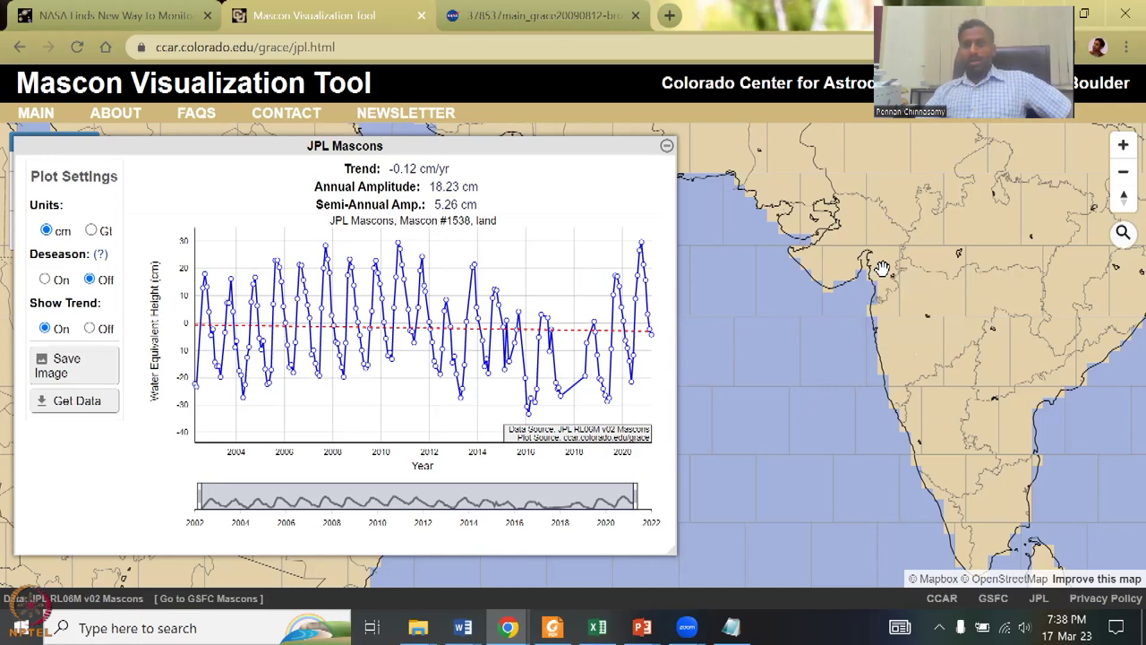
# Plot the time series of Mascon 1106 in north-western India and examine its course from 2002 to the latest data point.
pyautogui.scroll(2, 859, 313)
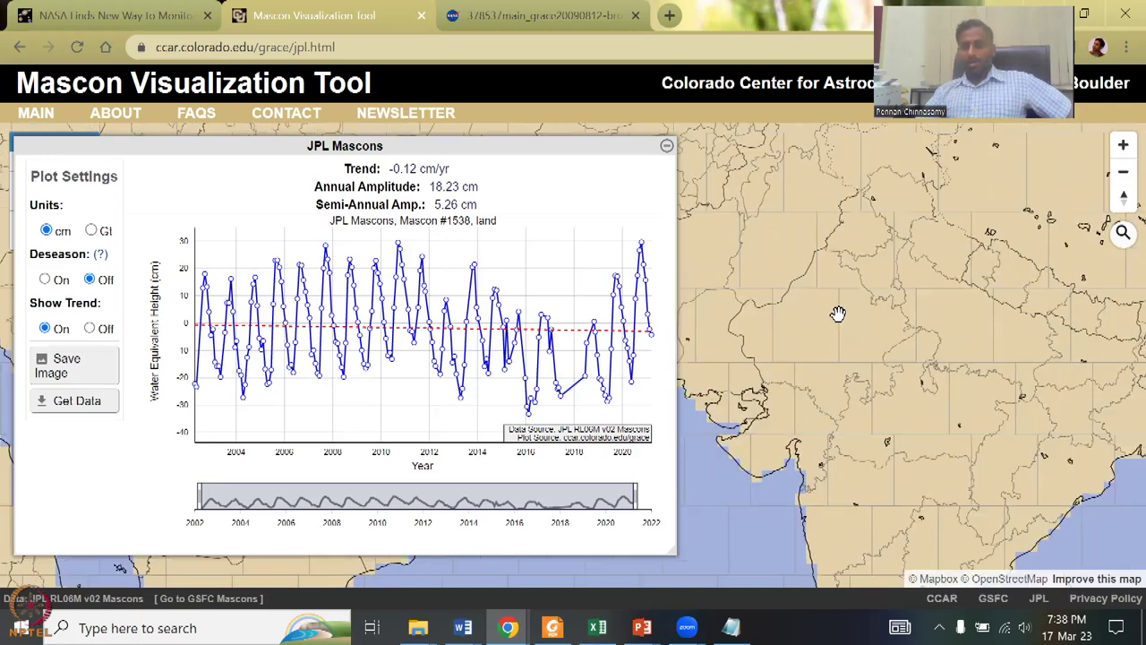
pyautogui.click(864, 365)
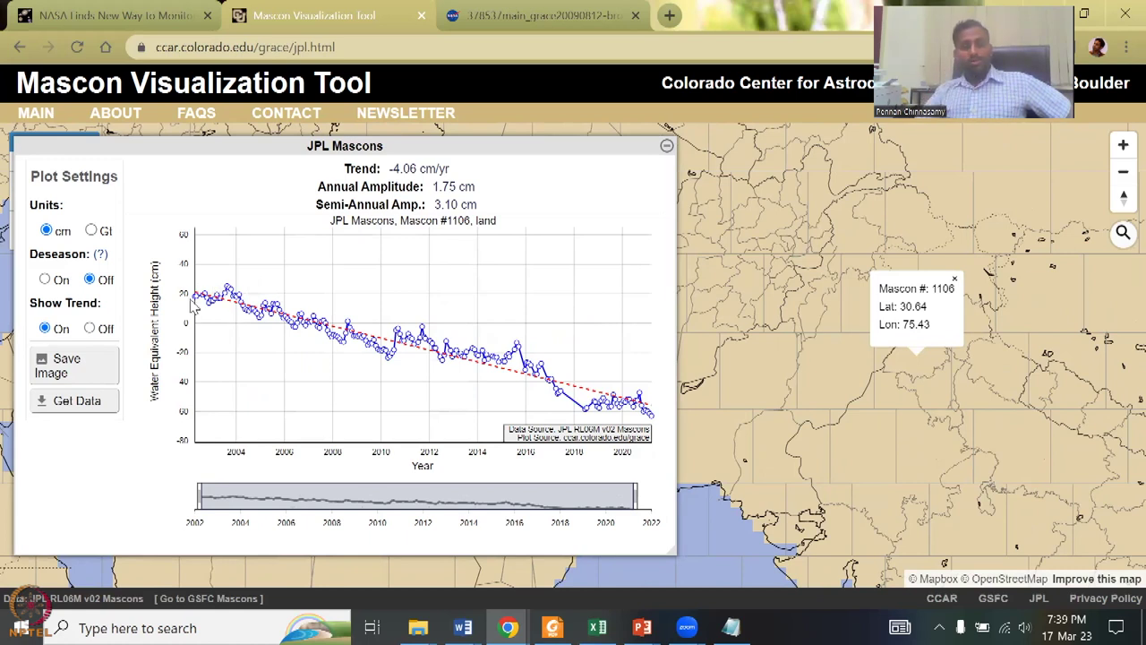
pyautogui.moveTo(198, 297)
pyautogui.moveTo(653, 417)
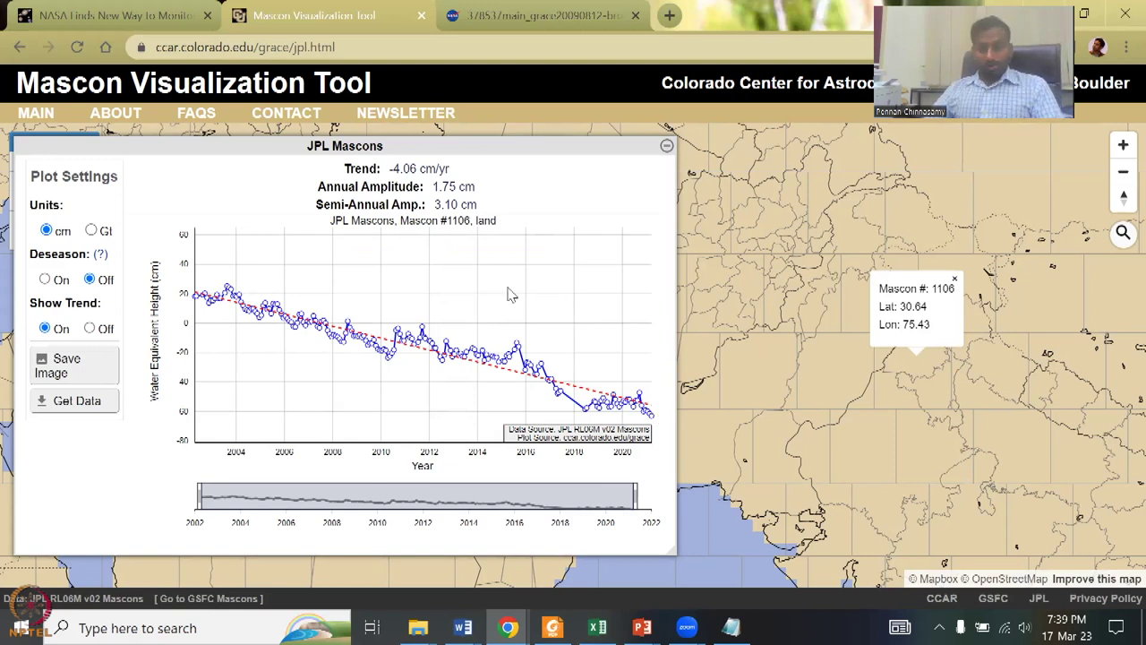
# Minimise the plot, replot Mascon 1106 from the point at latitude 29.07, longitude 76.65, and minimise it again.
pyautogui.click(667, 146)
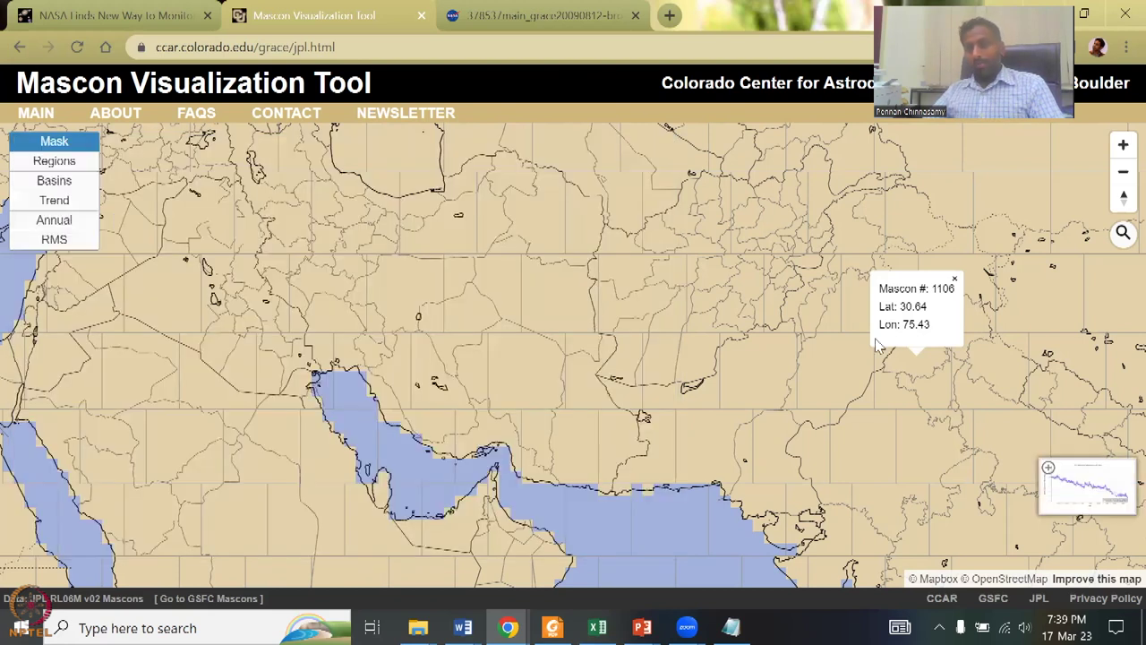
pyautogui.moveTo(908, 363); pyautogui.dragTo(776, 325)
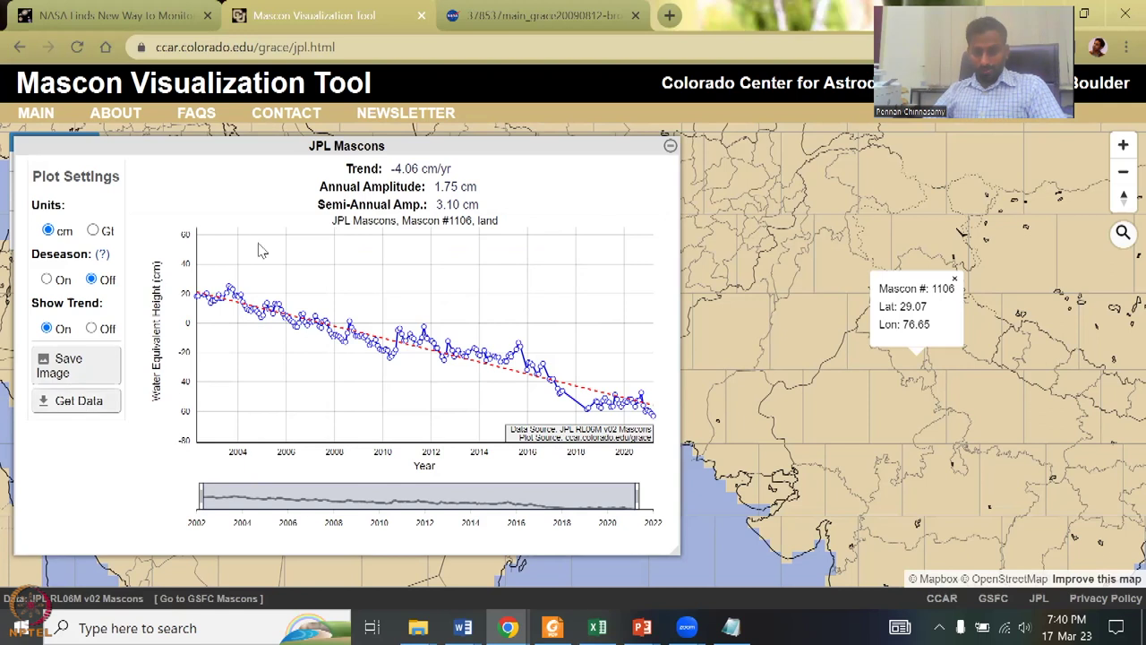
pyautogui.click(669, 146)
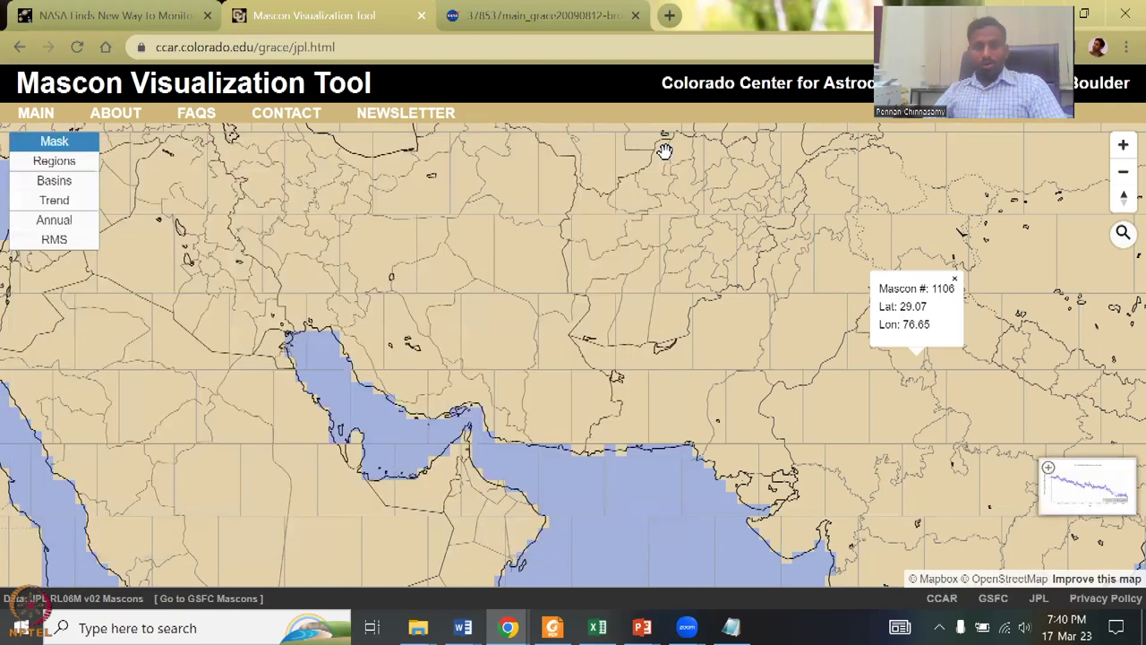
# Display the Regions layer and view the region covering India and its neighbours together with the surrounding ocean.
pyautogui.click(64, 167)
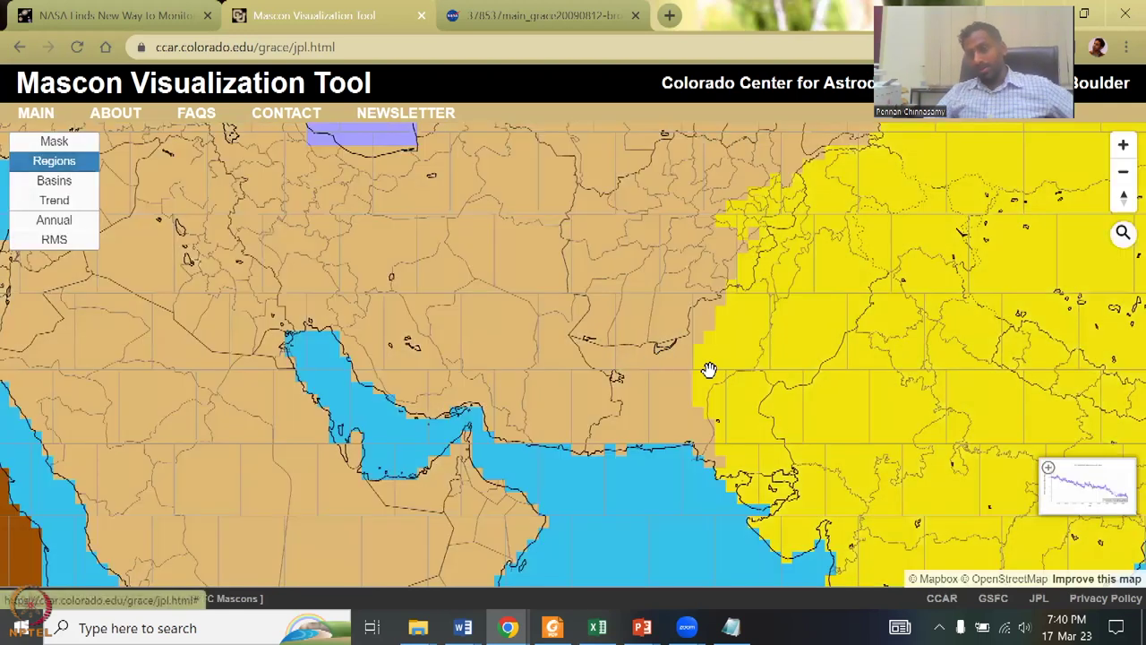
pyautogui.moveTo(709, 371); pyautogui.dragTo(341, 238)
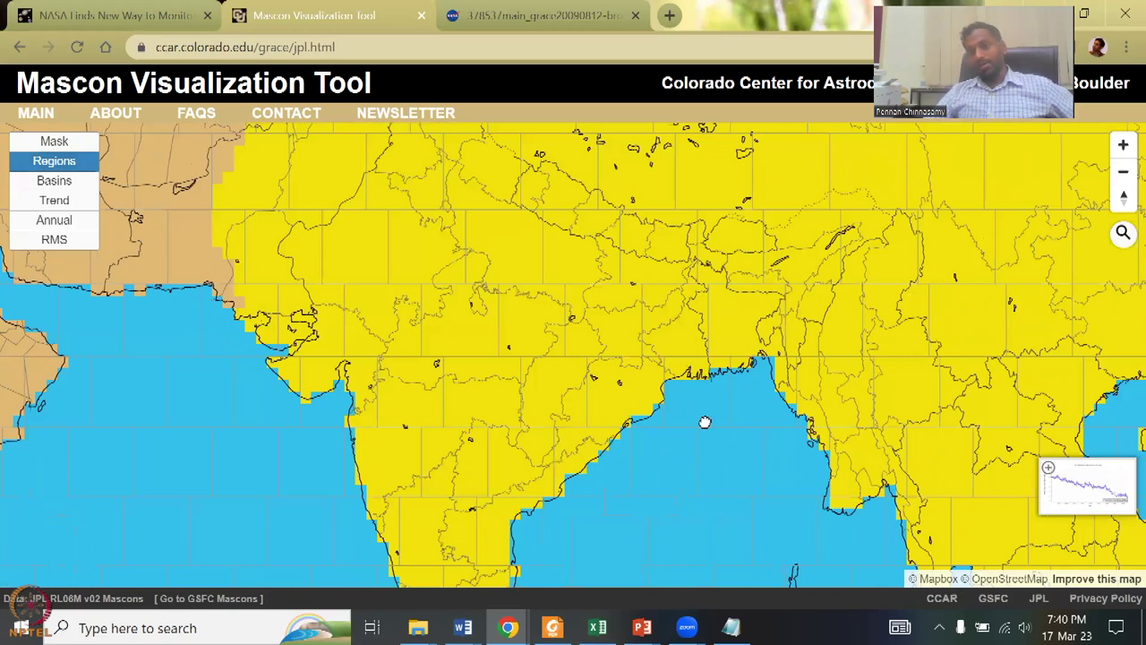
pyautogui.scroll(-2, 706, 423)
pyautogui.scroll(1, 904, 270)
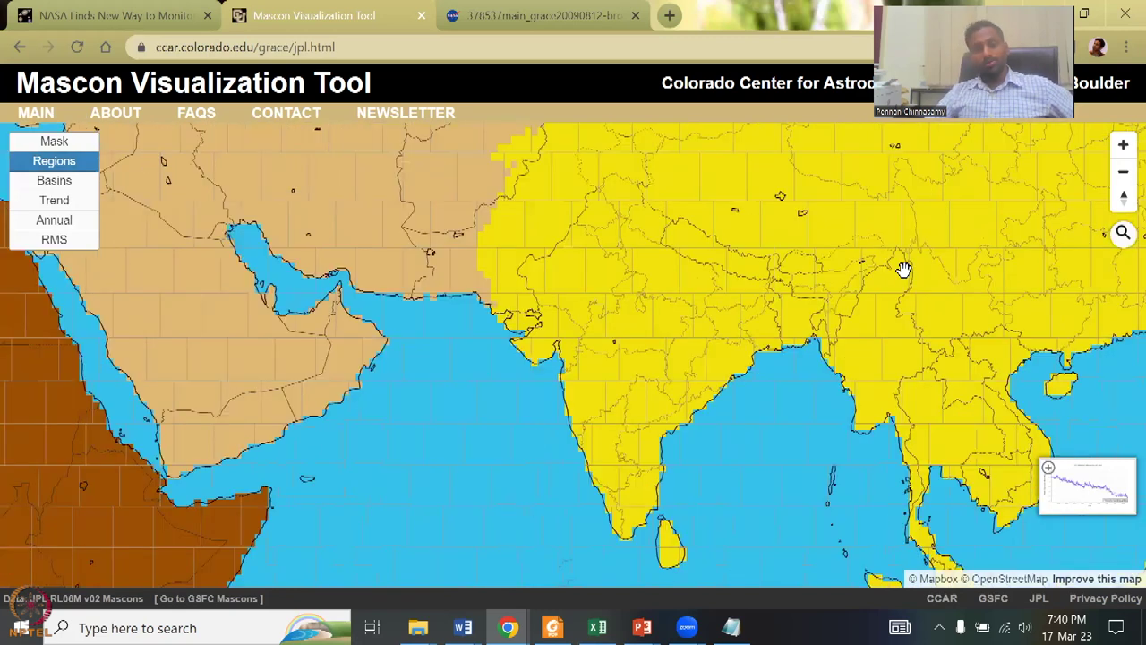
# Display the Basins layer and plot the time series of the Ganges - Bramaputra basin, checking several points inside it.
pyautogui.click(82, 184)
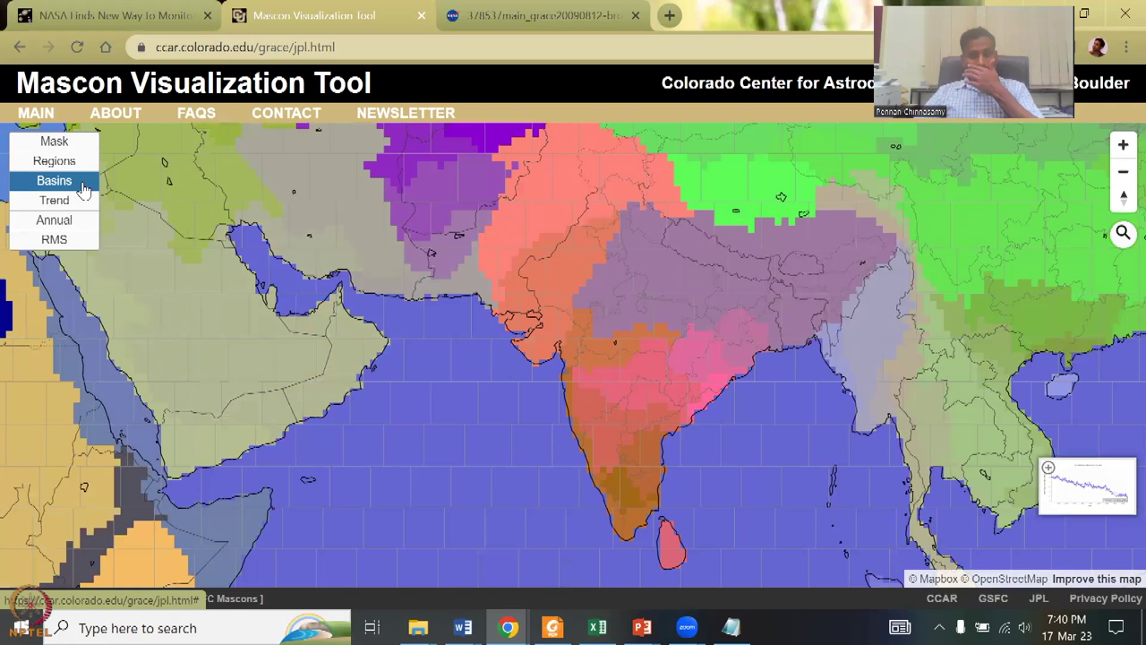
pyautogui.click(692, 238)
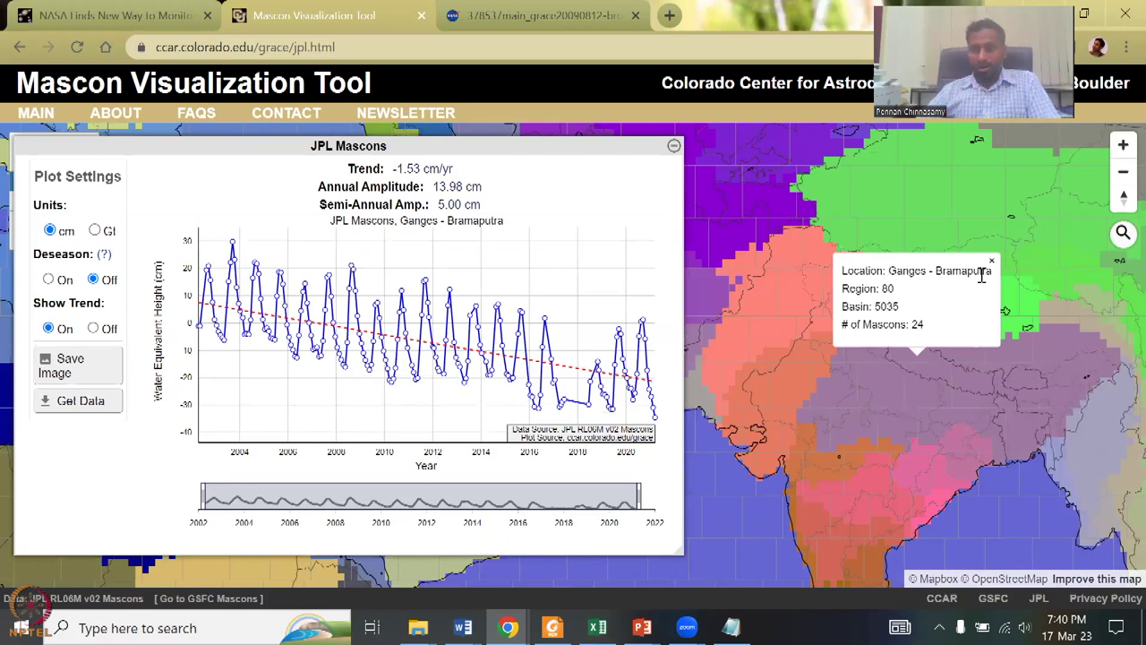
pyautogui.click(951, 412)
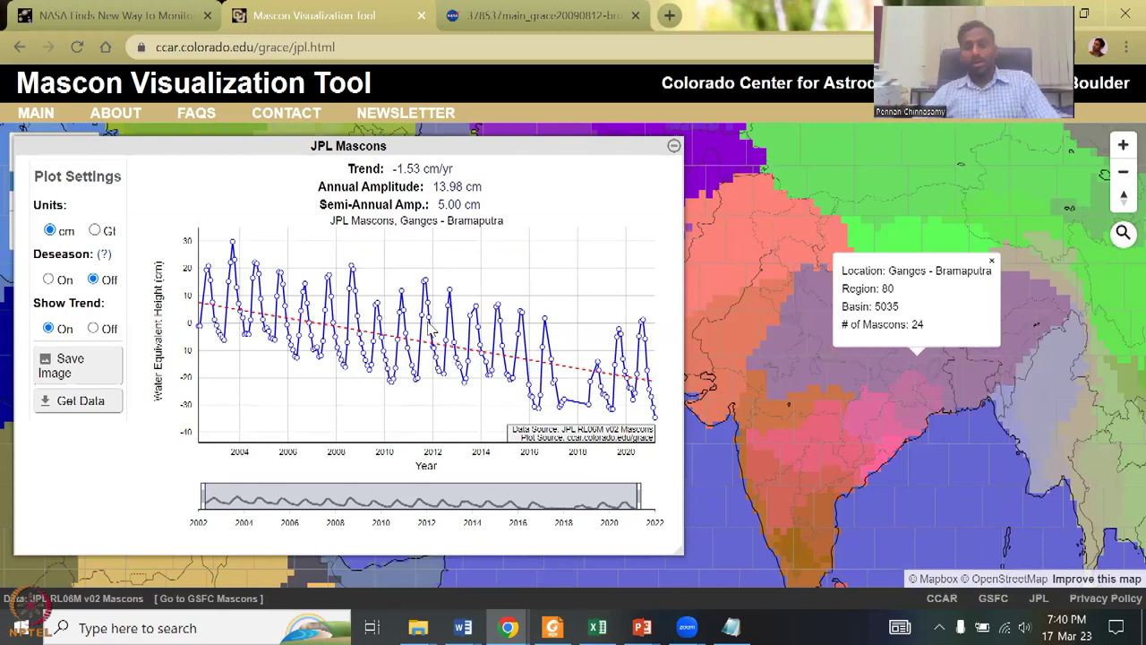
pyautogui.click(780, 345)
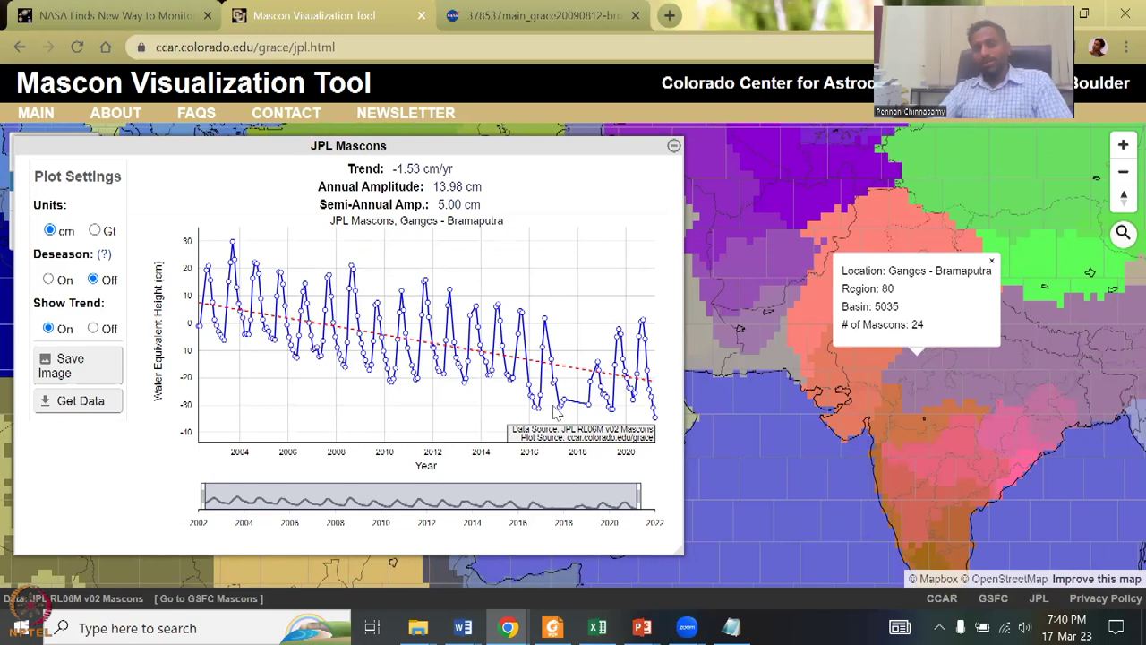
# Plot the Godavari basin's time series, close its map label and plot the Ganges - Bramaputra basin again.
pyautogui.click(941, 458)
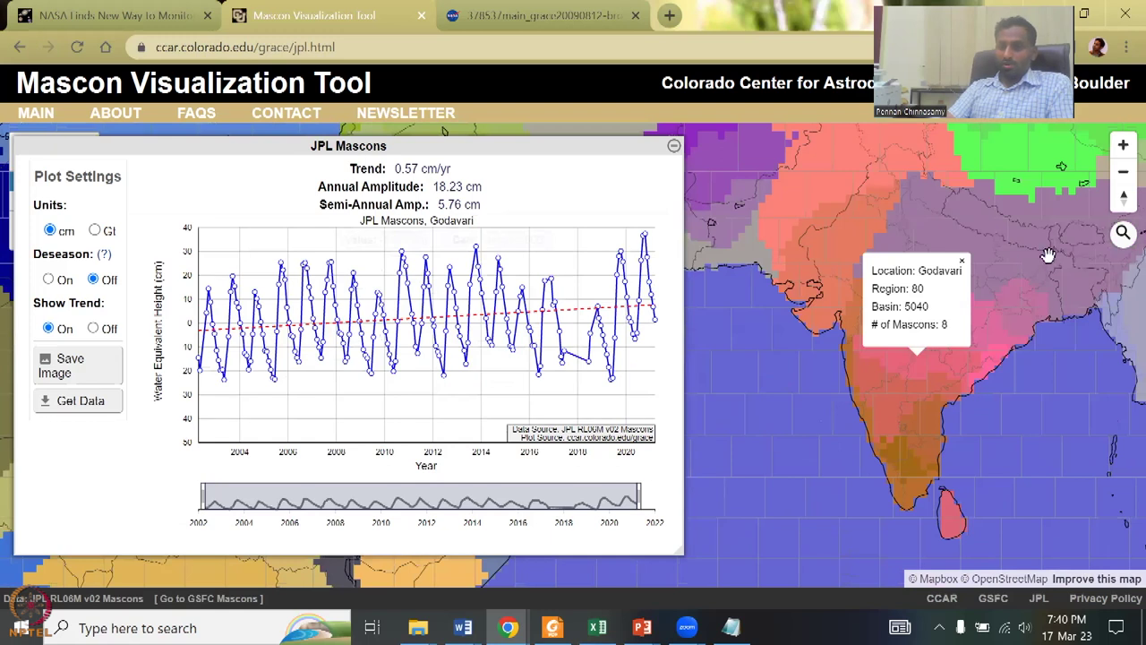
pyautogui.click(1007, 259)
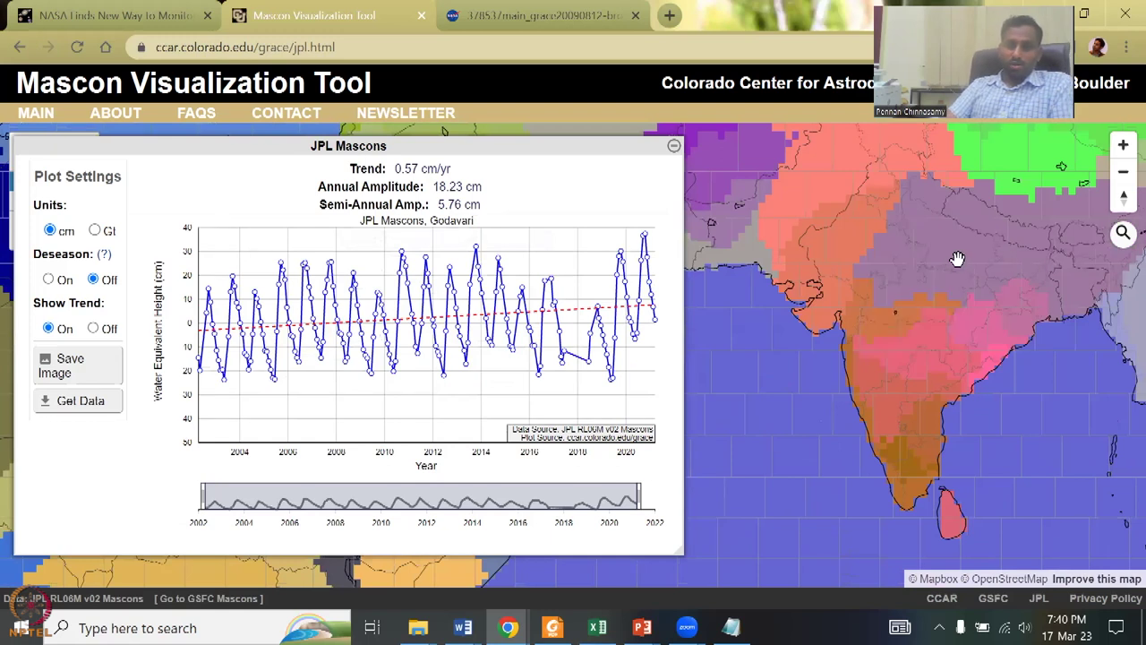
pyautogui.click(919, 254)
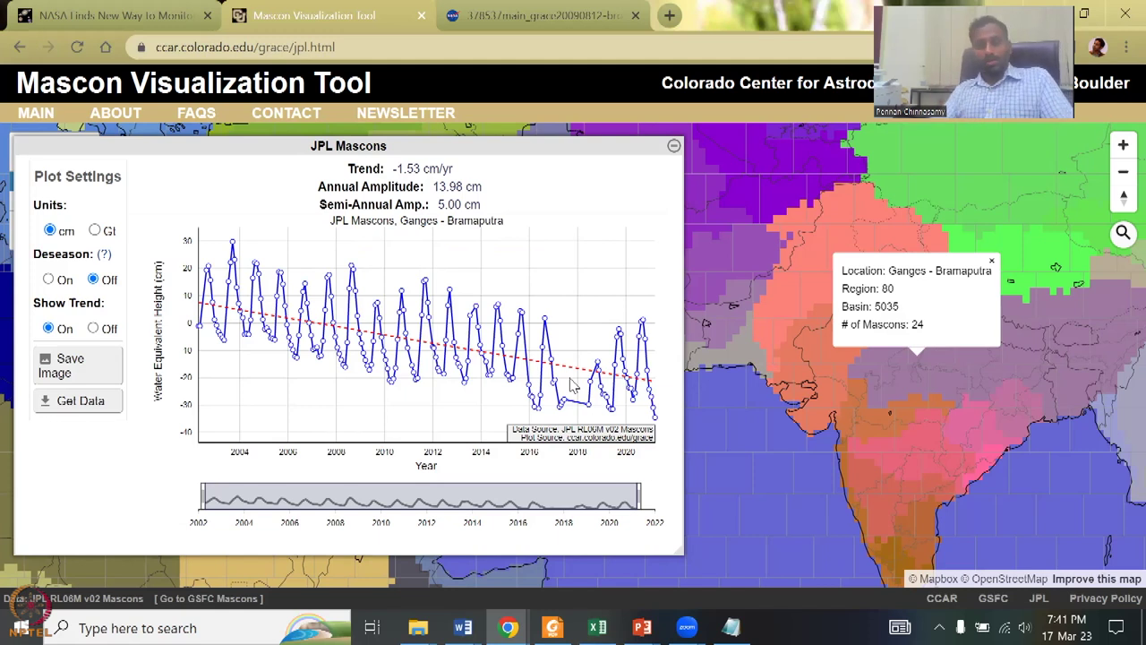
# Switch to the PowerPoint slide show with the GRACE Data access slide.
pyautogui.hotkey('alt', 'Tab')
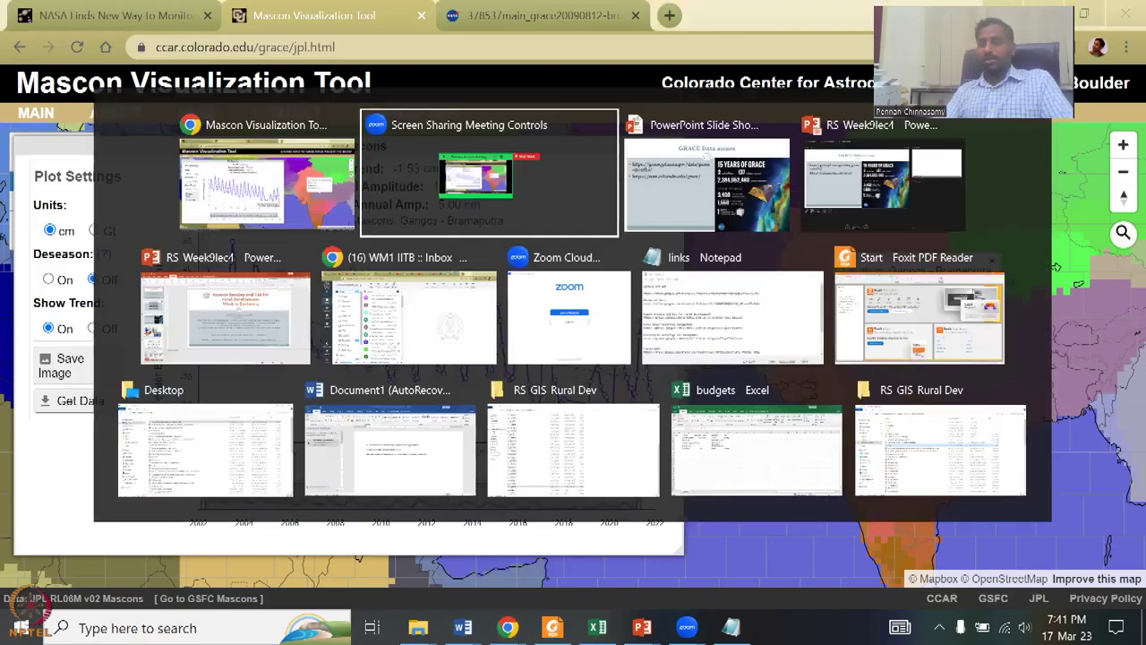
pyautogui.hotkey('alt', 'Tab')
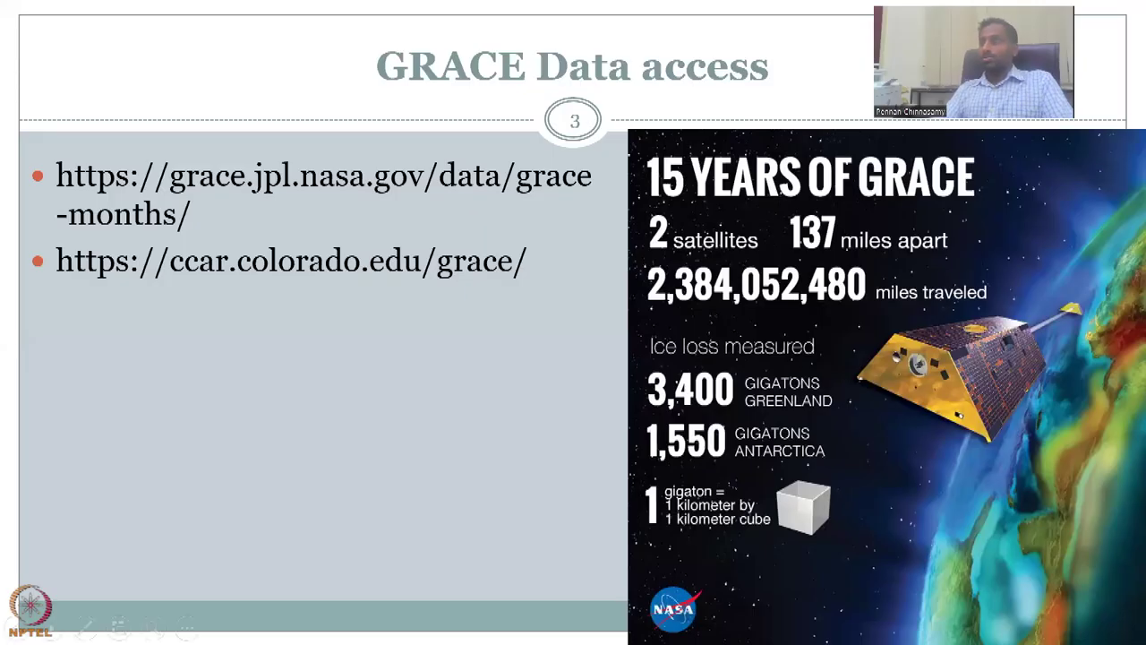
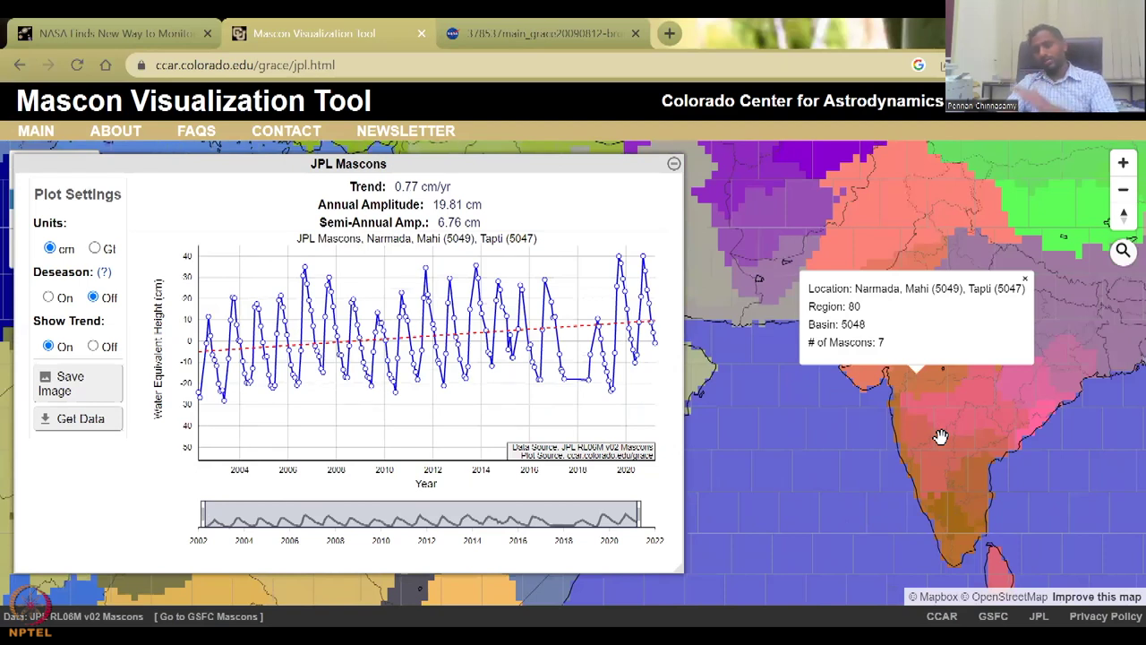
# Close the Narmada basin's map label, and plot the Godavari and Mahandi basins in turn, closing each label.
pyautogui.click(952, 406)
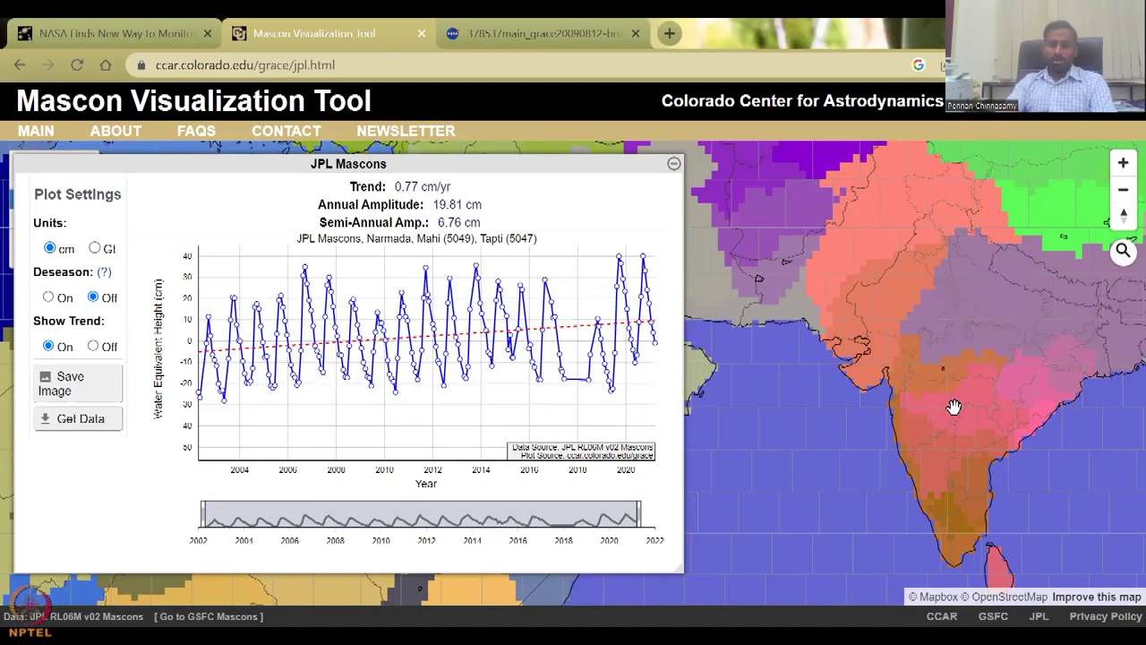
pyautogui.click(954, 410)
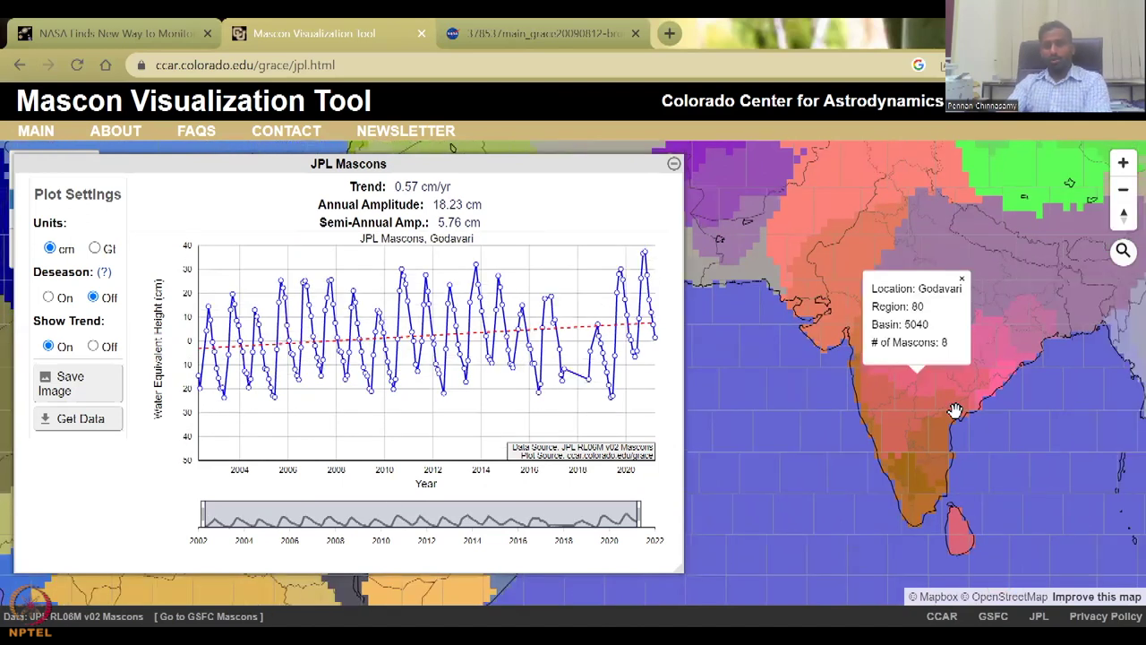
pyautogui.click(961, 279)
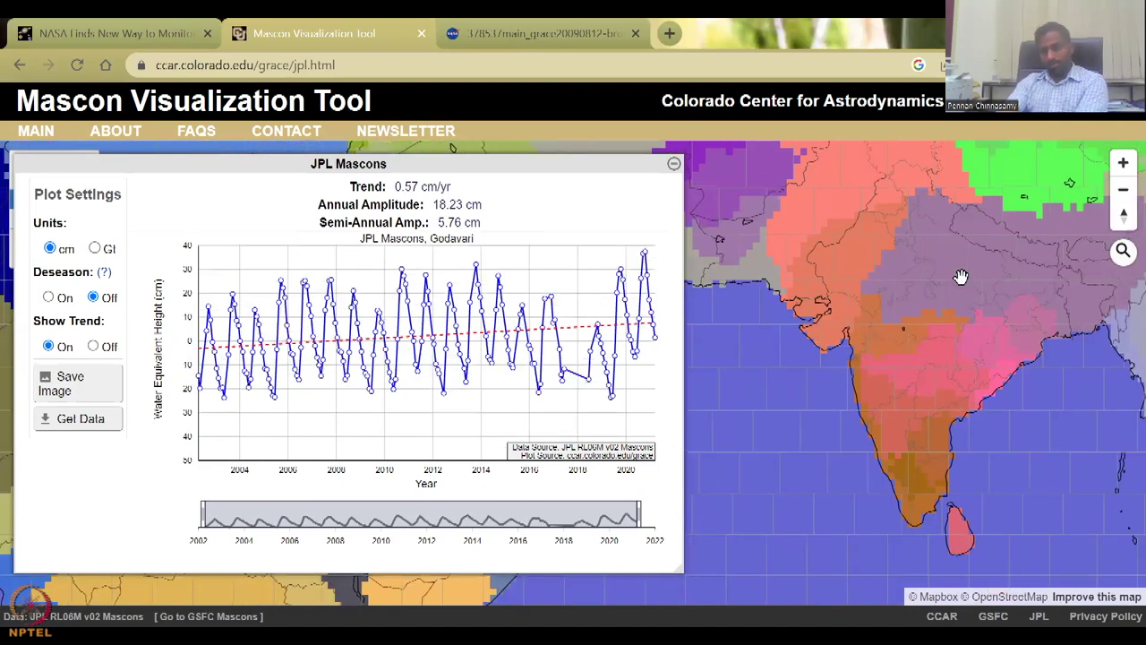
pyautogui.click(987, 333)
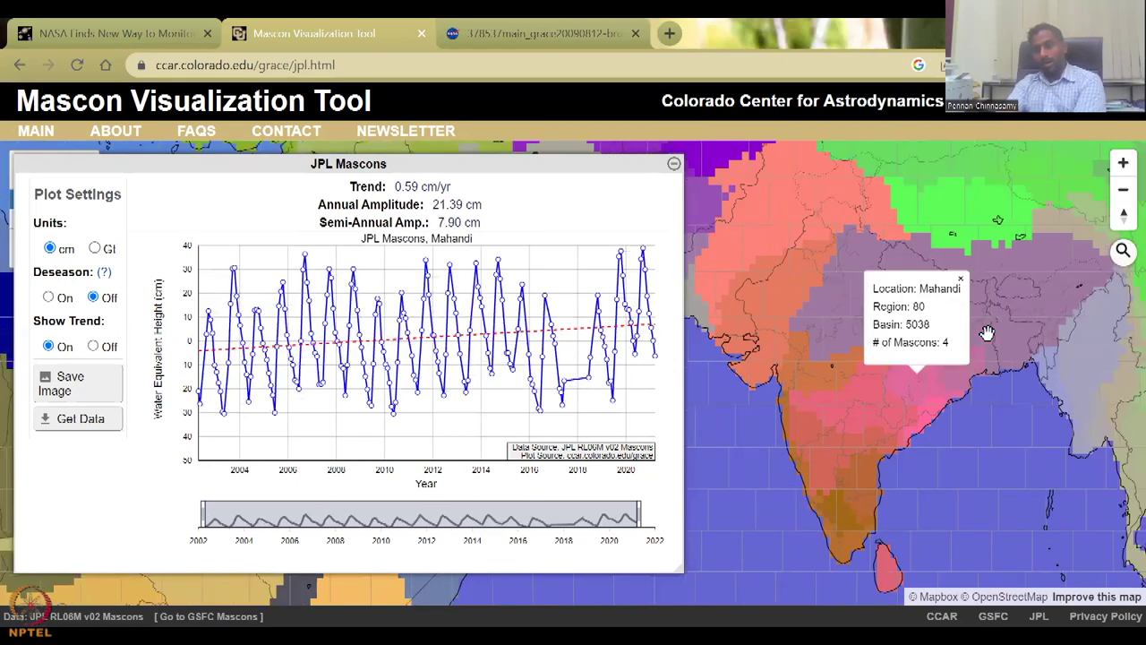
pyautogui.click(959, 279)
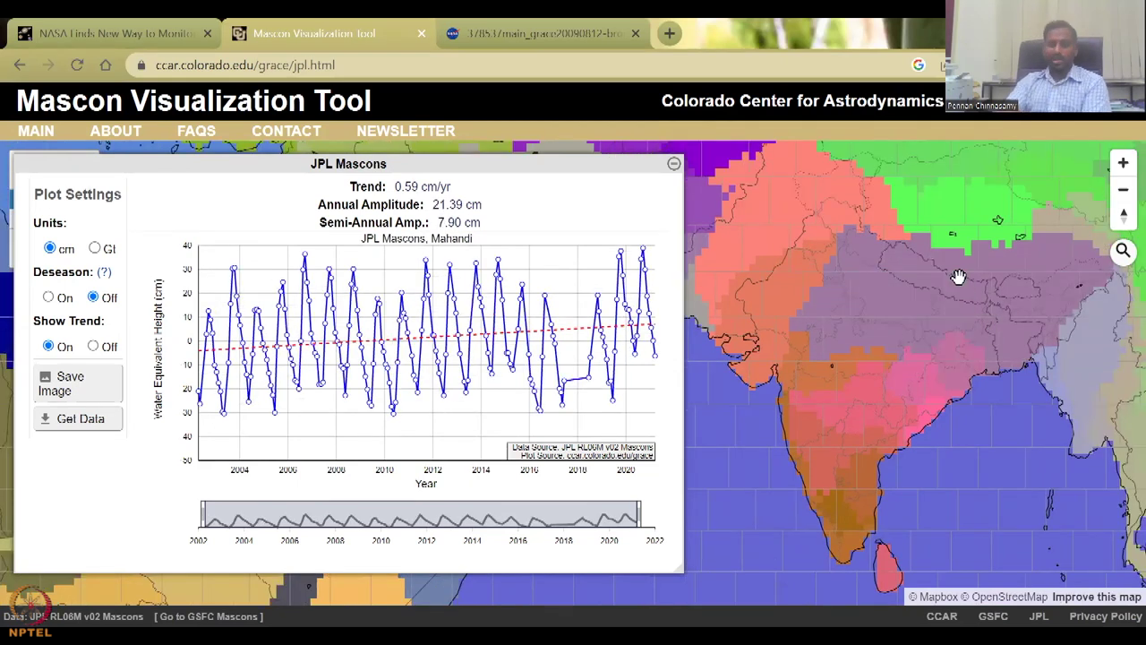
# Plot the time series of the Brahamani, Yasai and Krishna basins in turn, closing each map label.
pyautogui.click(958, 362)
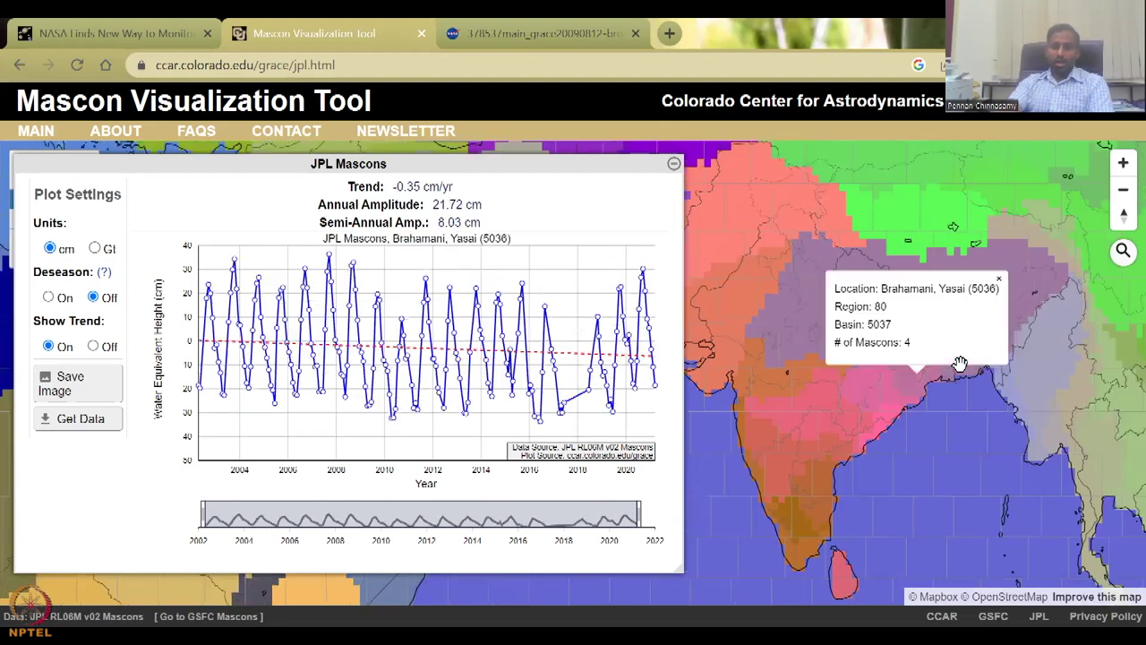
pyautogui.click(1001, 279)
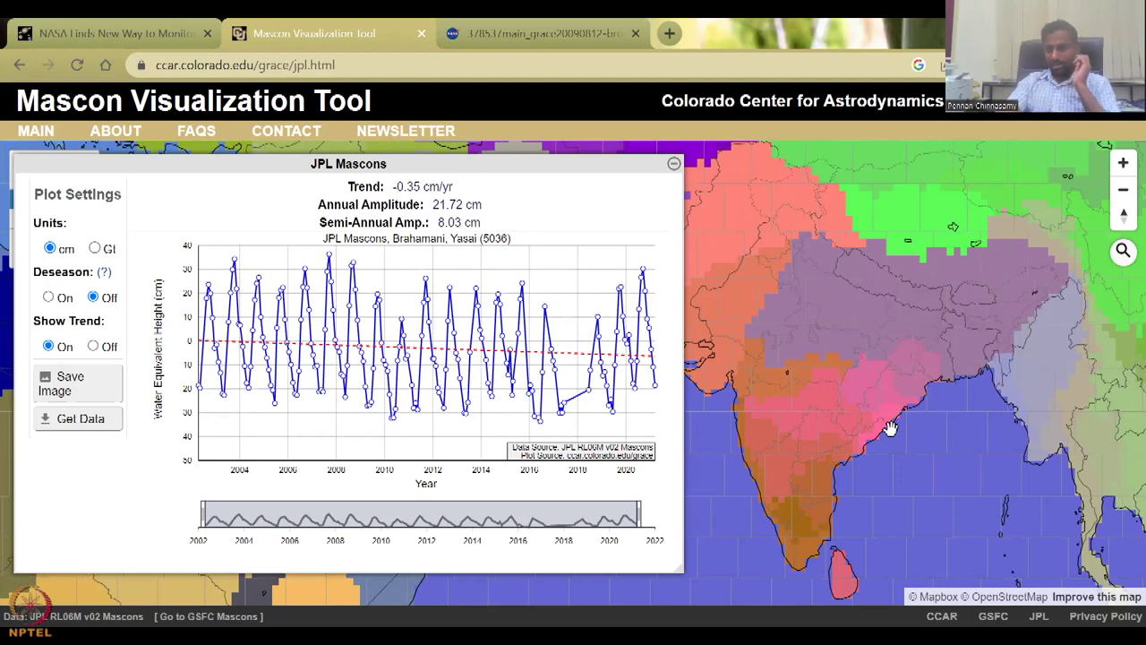
pyautogui.click(778, 460)
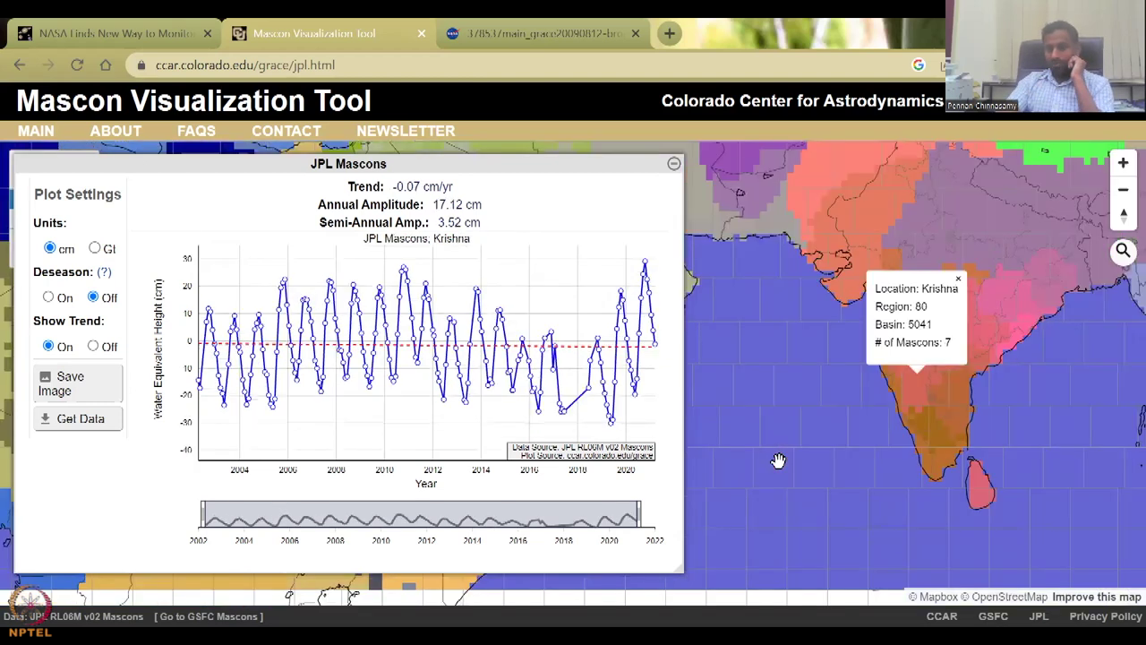
pyautogui.click(955, 283)
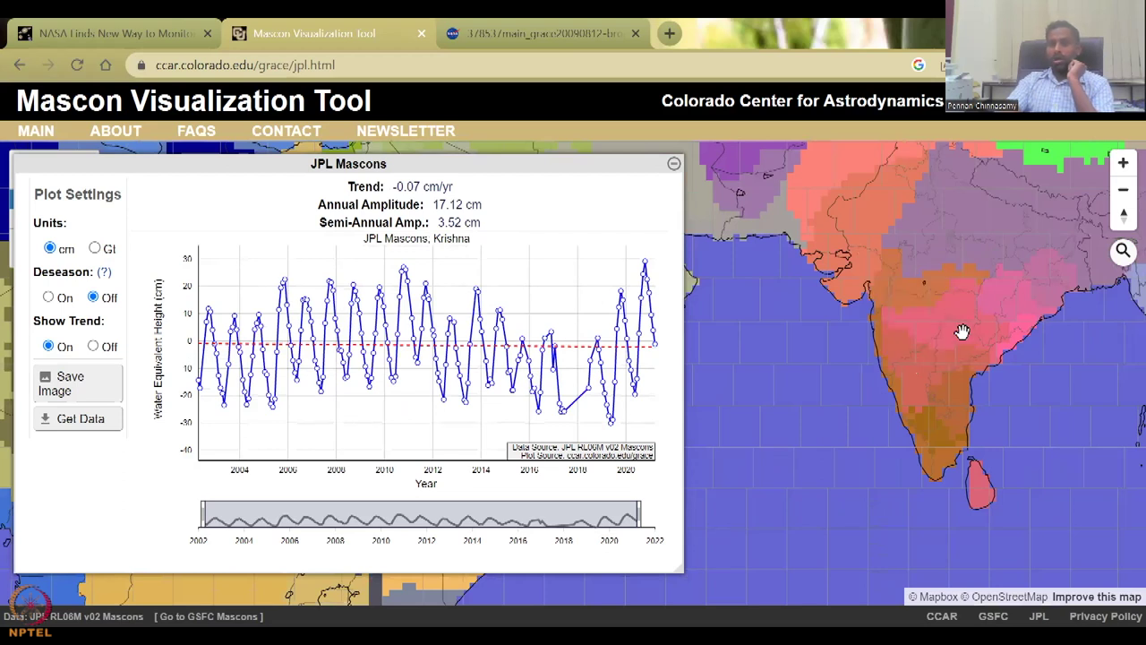
# Plot the time series of the India East Coast, Pennar (5042) and Cauvery basins in turn, closing each map label.
pyautogui.click(956, 404)
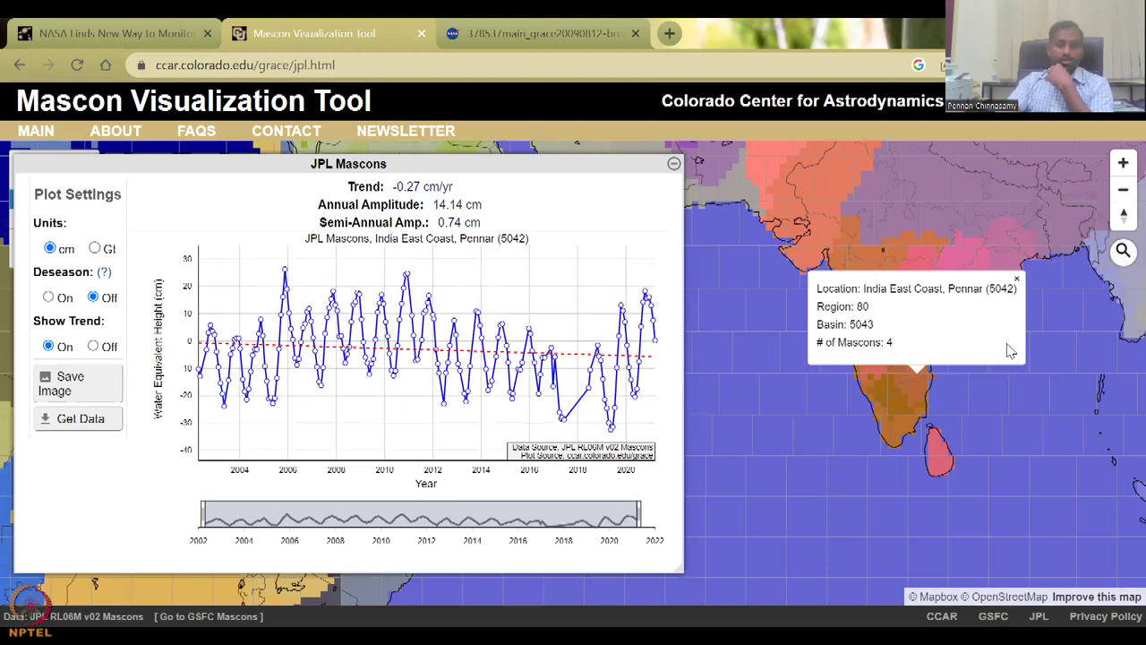
pyautogui.click(1017, 279)
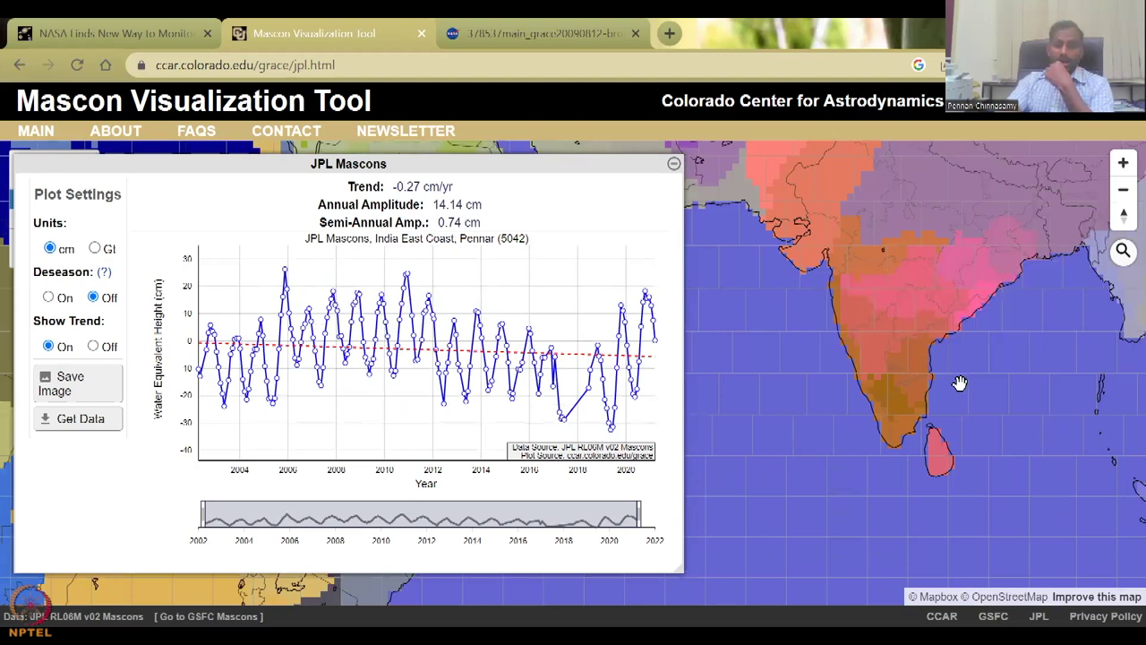
pyautogui.click(896, 396)
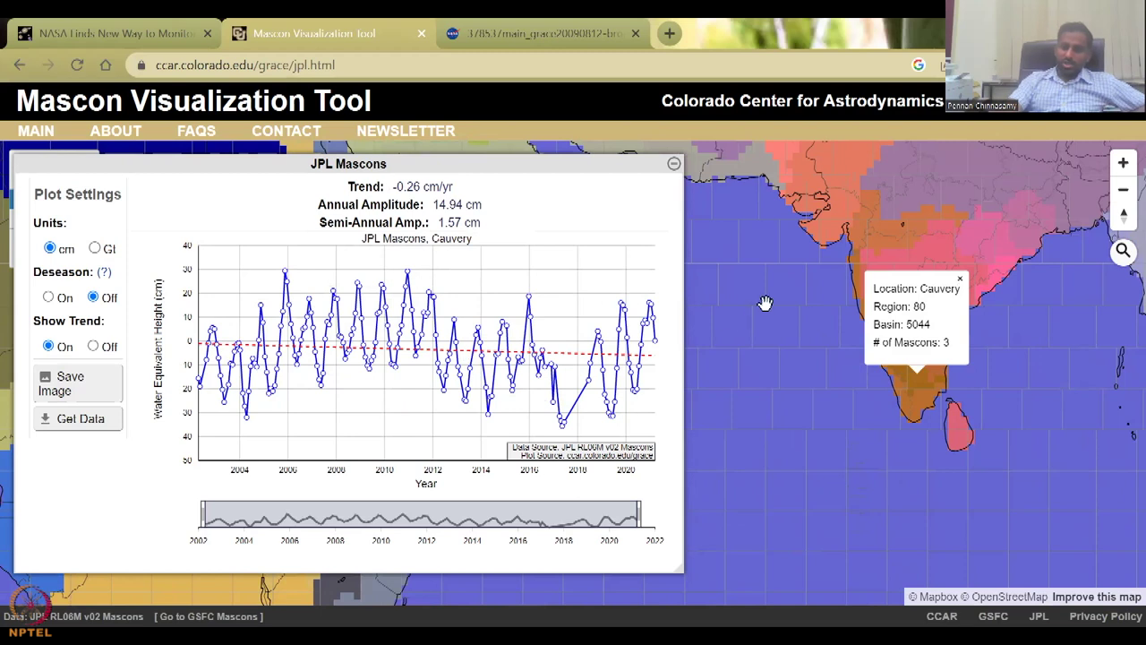
pyautogui.click(959, 279)
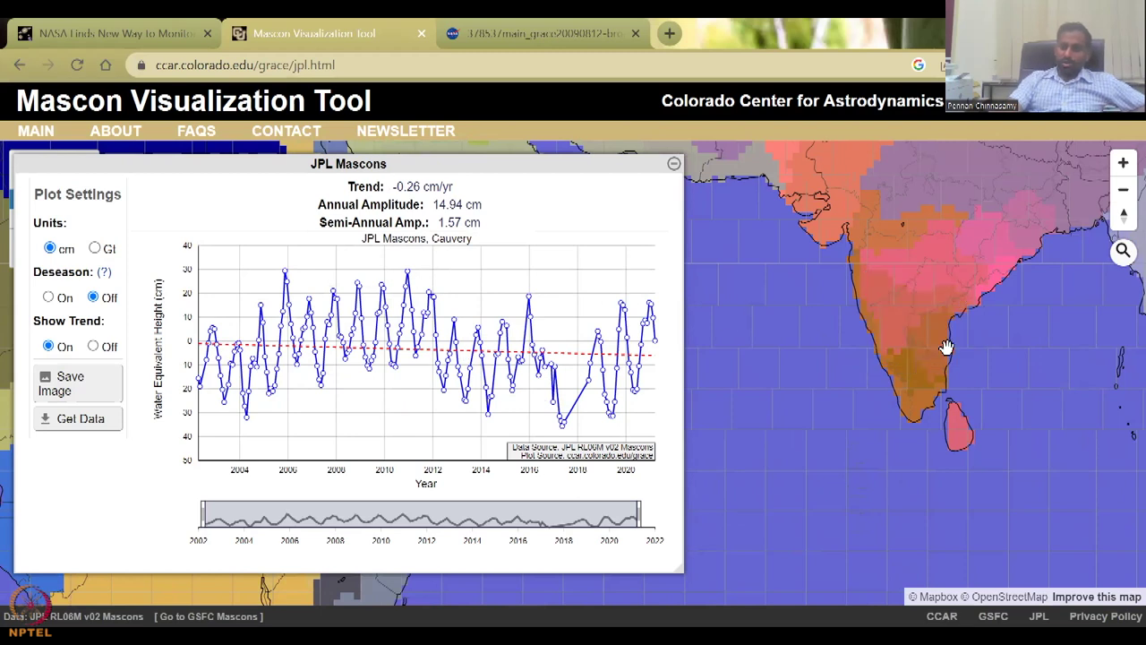
# Plot the India West Coast, India South Coast (5045) basin and then the Cauvery basin again, closing each map label.
pyautogui.click(915, 404)
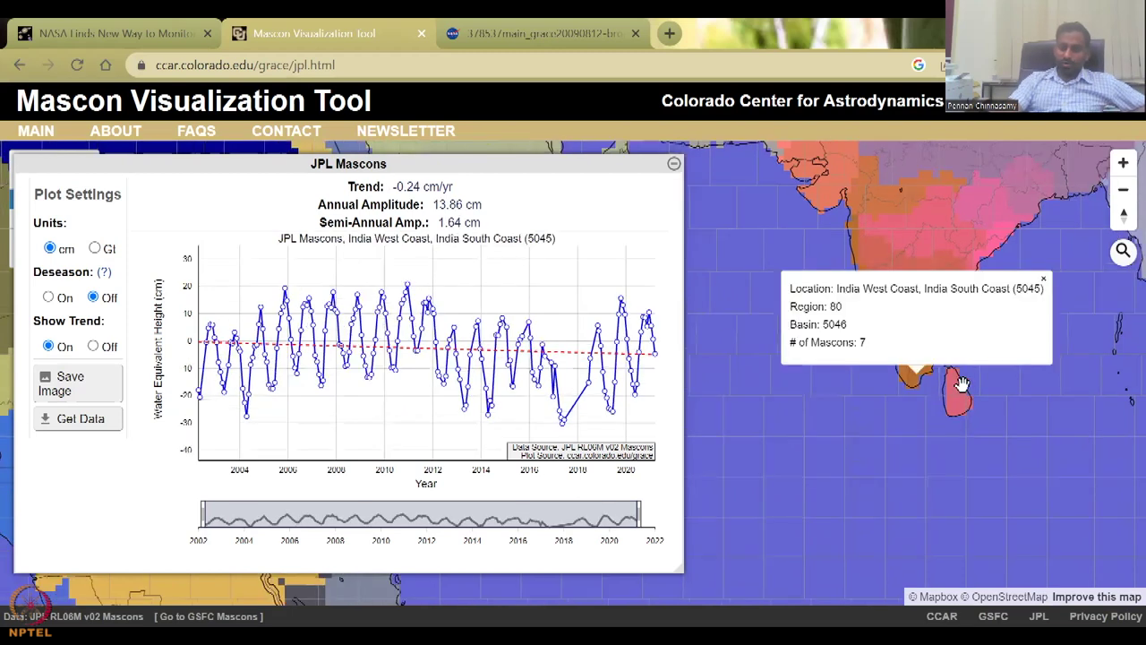
pyautogui.click(1043, 280)
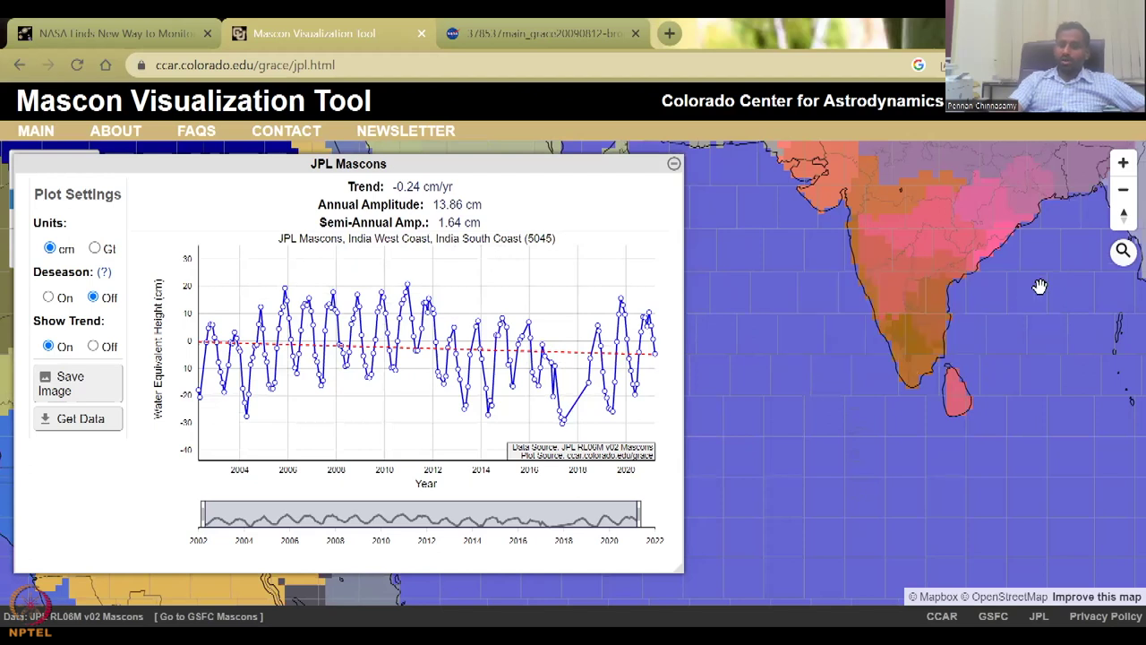
pyautogui.click(915, 338)
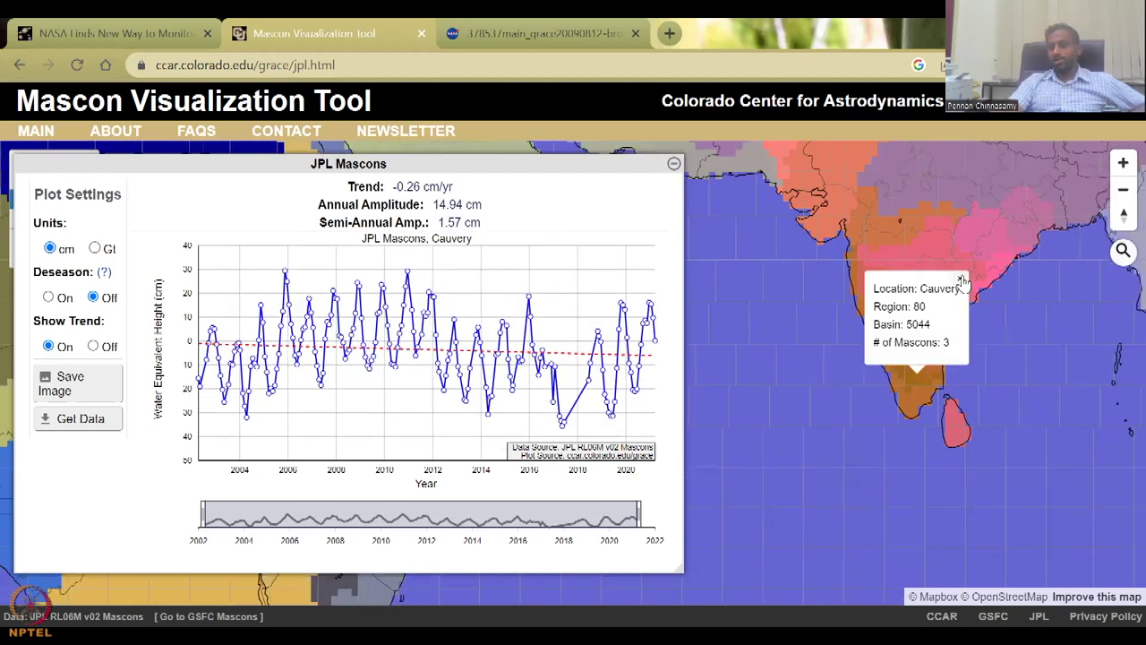
pyautogui.click(960, 278)
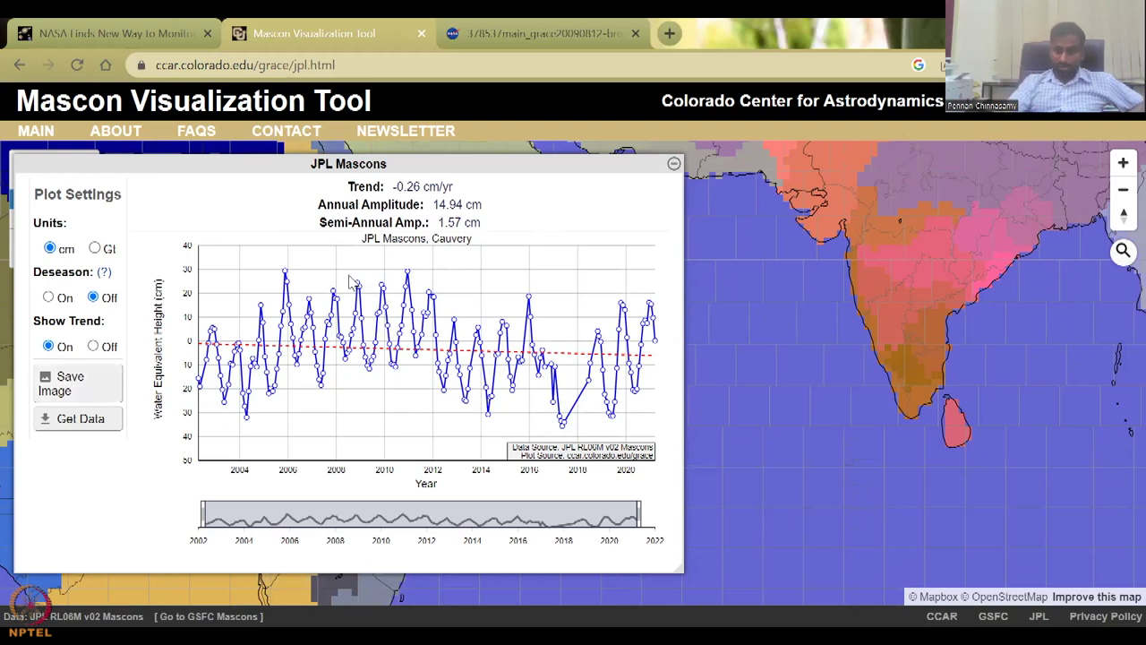
# Bring up the data download dialog for the plotted Cauvery time series, then cancel it without downloading.
pyautogui.scroll(2, 839, 380)
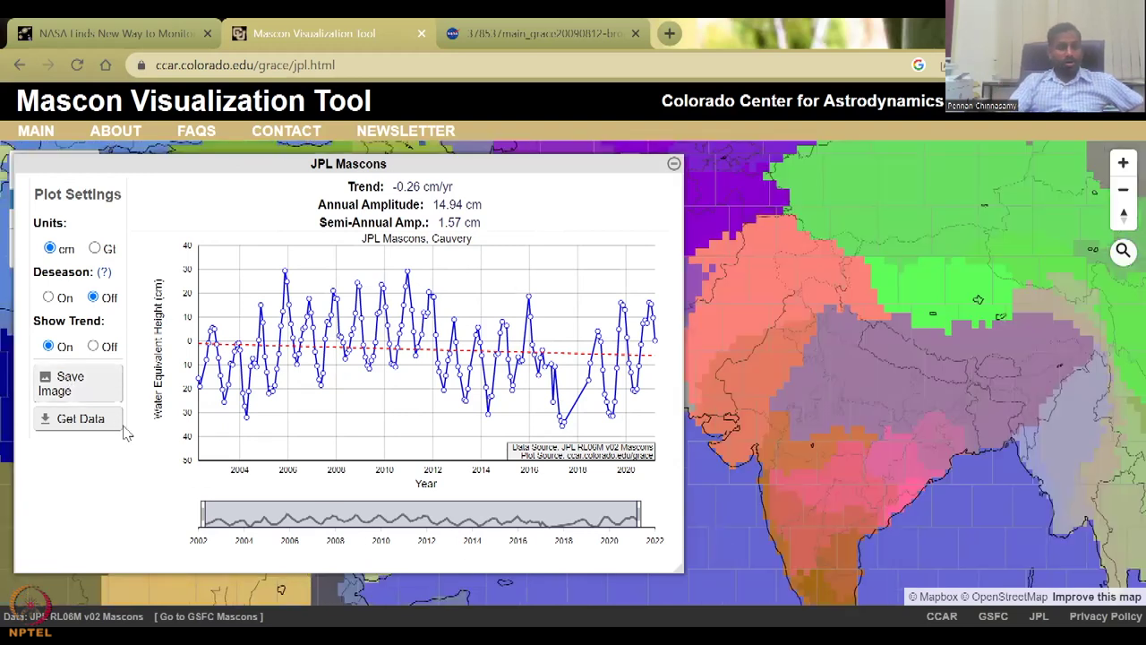
pyautogui.moveTo(867, 451); pyautogui.dragTo(867, 339)
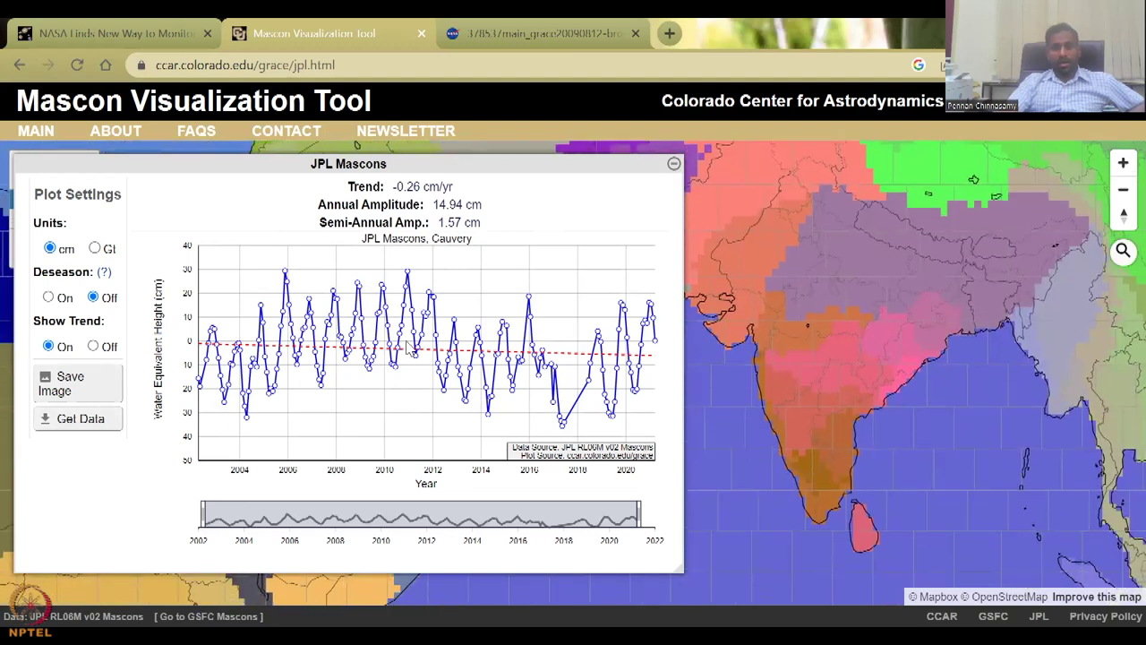
pyautogui.click(77, 419)
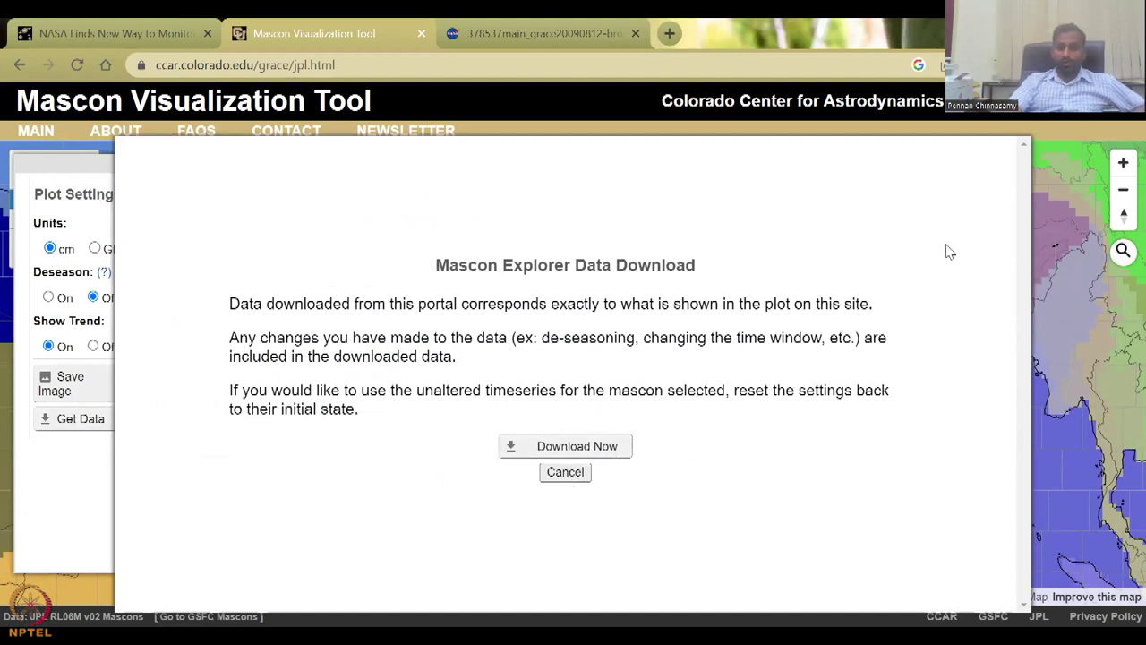
pyautogui.click(582, 475)
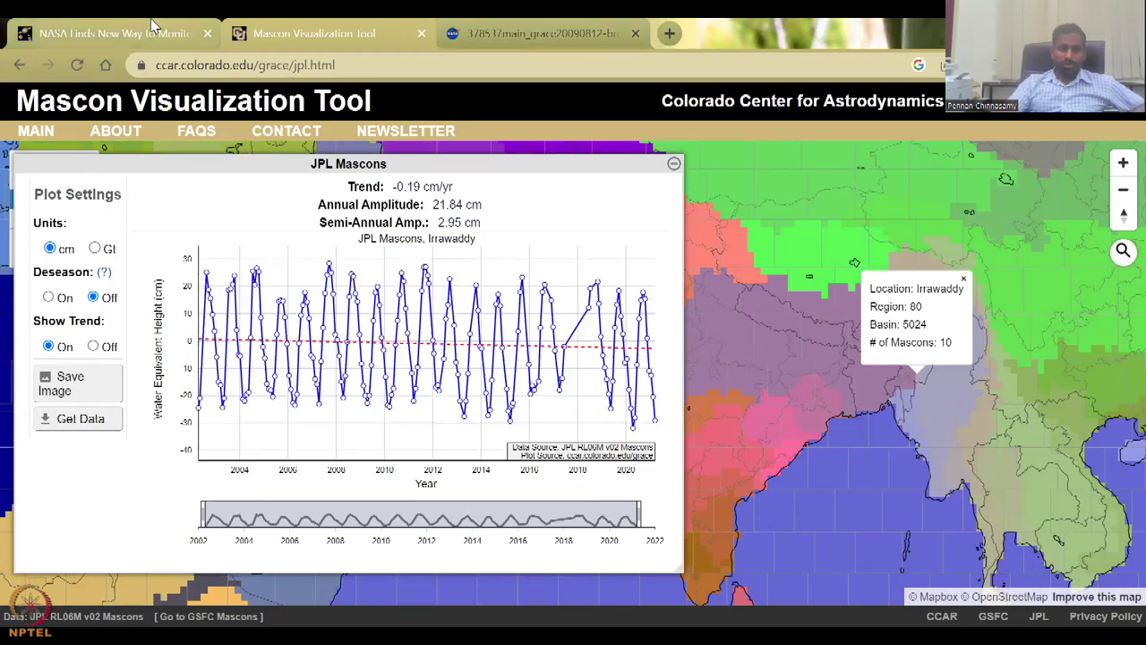
# Return to the NASA underground water loss article and open the GRACE Tellus site's Get Data page.
pyautogui.click(108, 34)
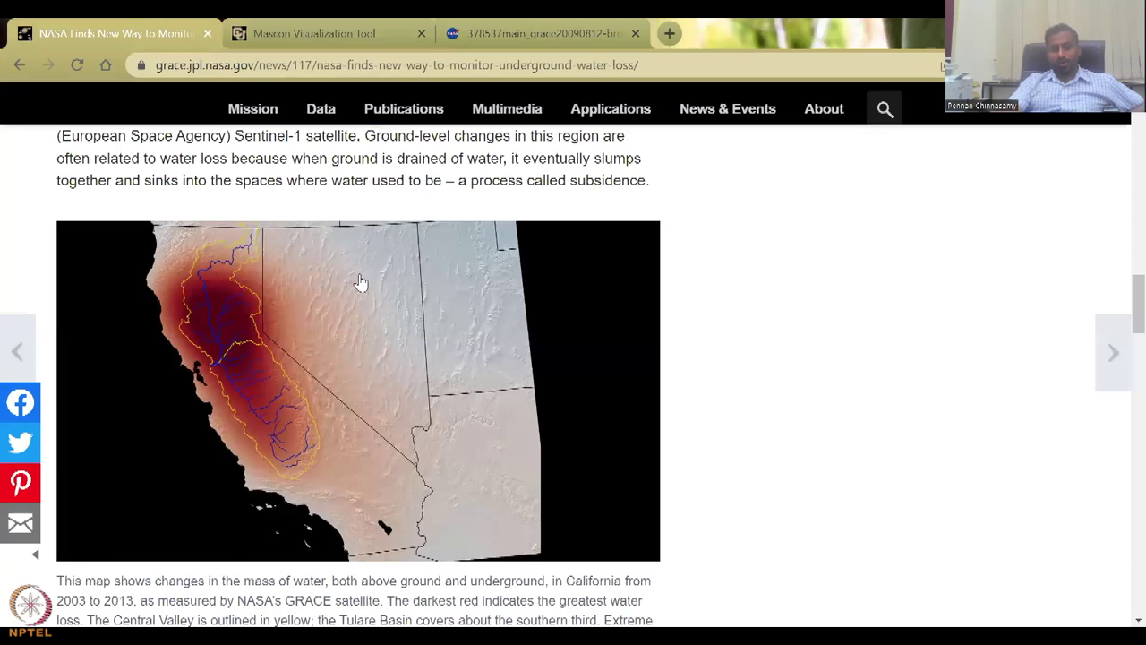
pyautogui.scroll(3, 361, 284)
pyautogui.scroll(3, 361, 213)
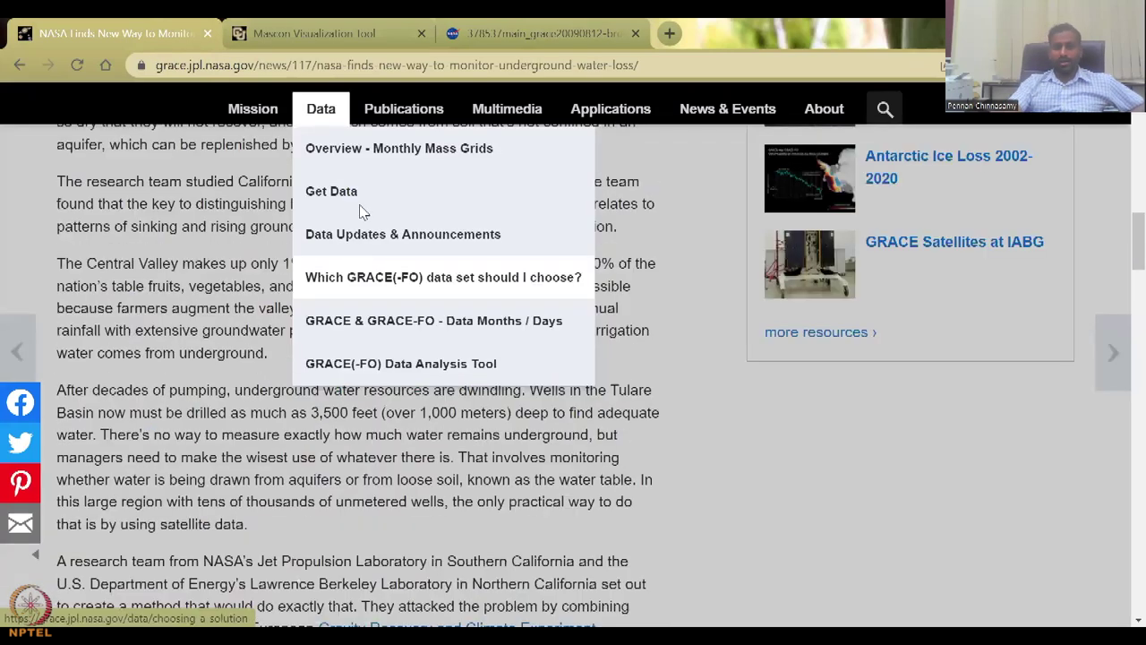
pyautogui.click(360, 213)
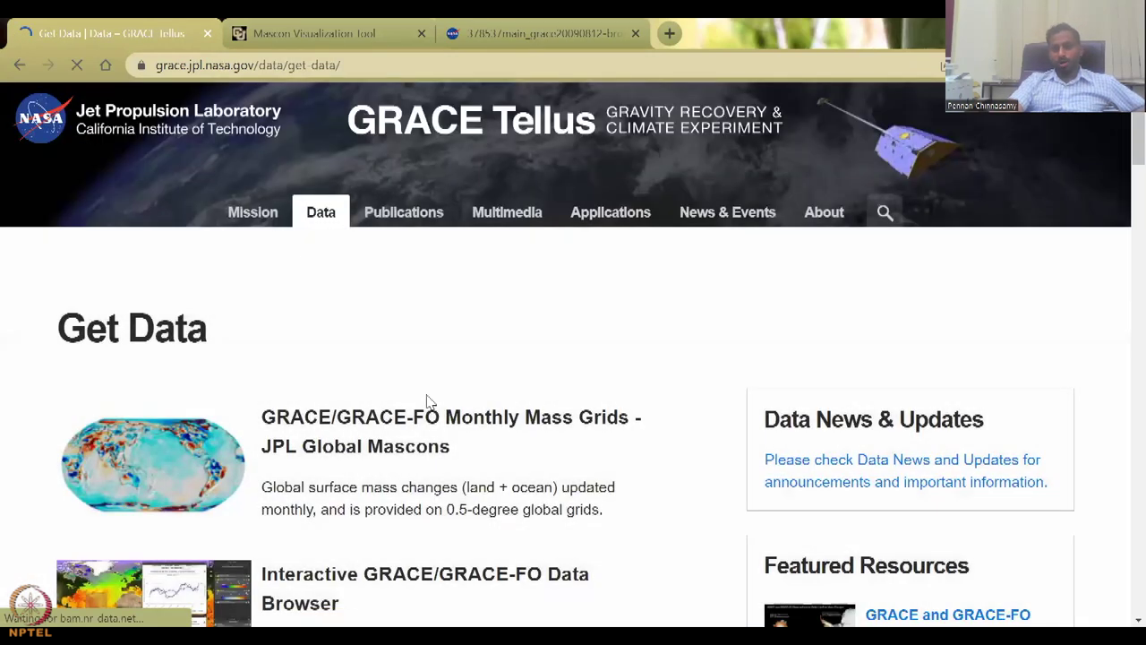
# Look through the listed GRACE datasets and open GRACE Monthly Mass Grids - Land.
pyautogui.scroll(-4, 351, 244)
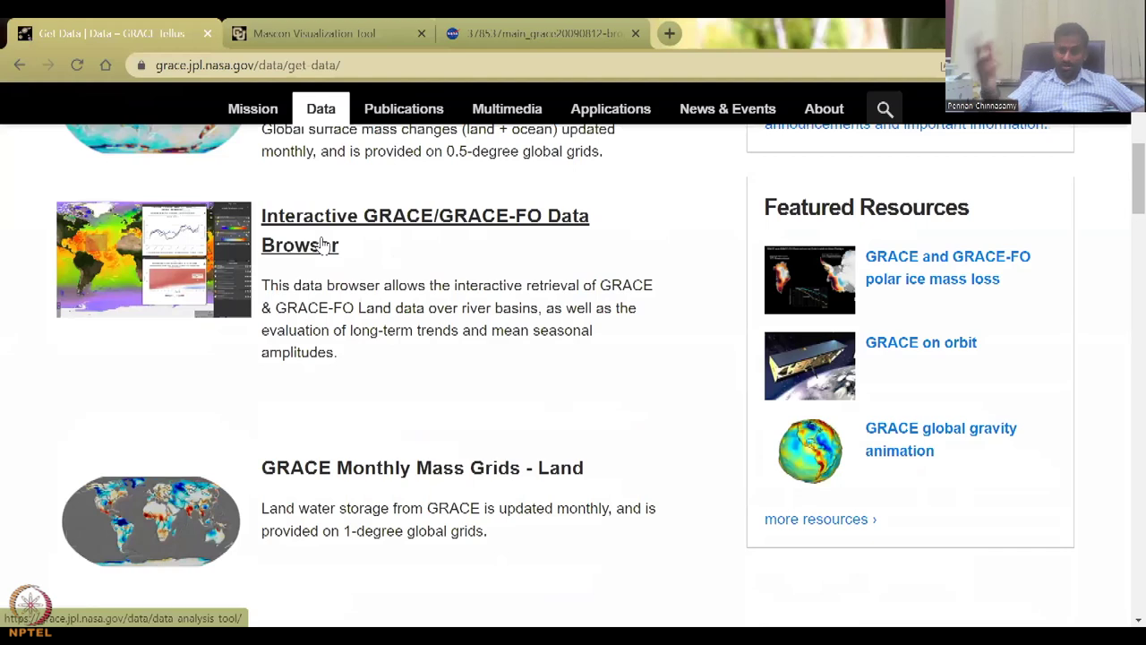
pyautogui.scroll(-1, 334, 311)
pyautogui.scroll(-2, 336, 297)
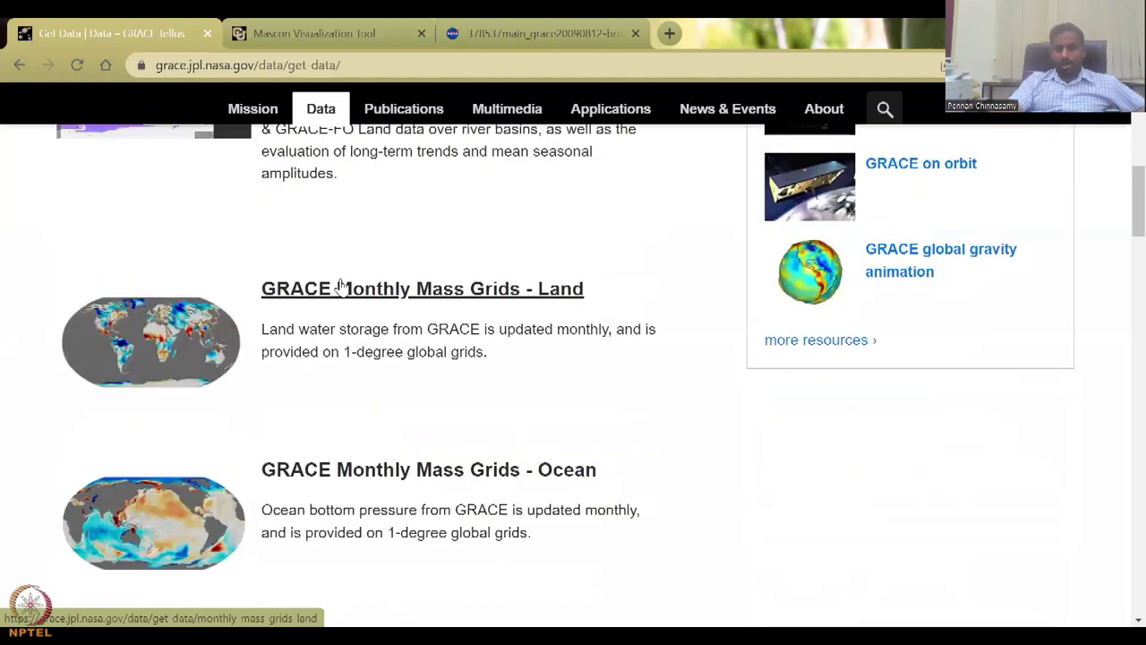
pyautogui.click(339, 286)
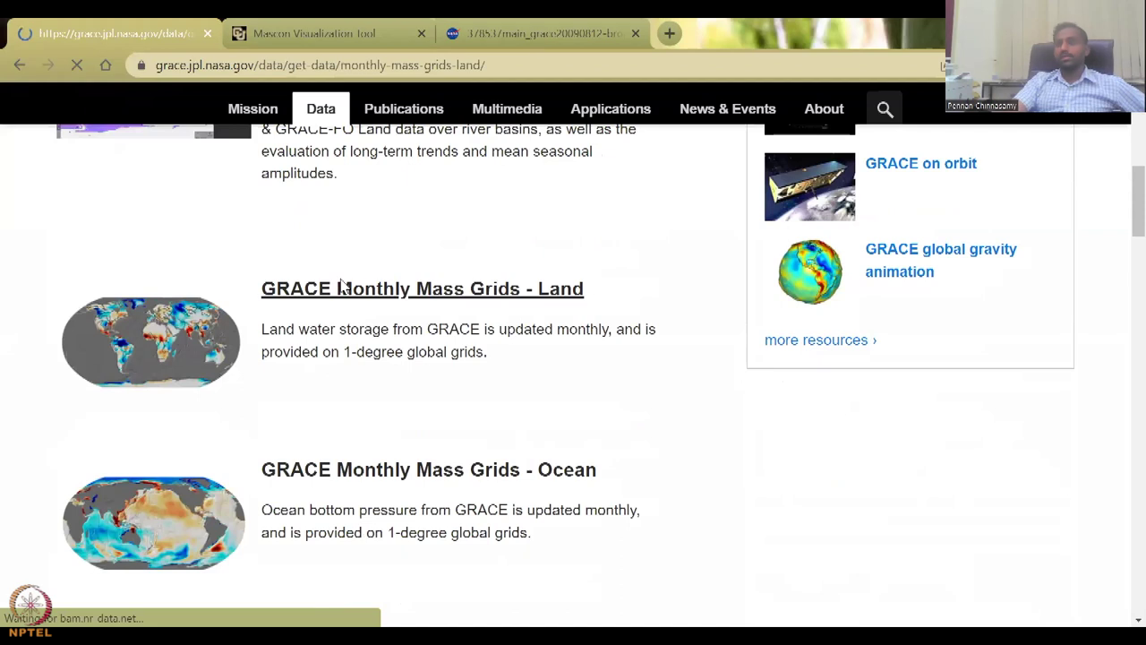
# Examine the land grids' map, data processing notes, grid scaling, units and format, and error estimation sections.
pyautogui.scroll(-3, 399, 386)
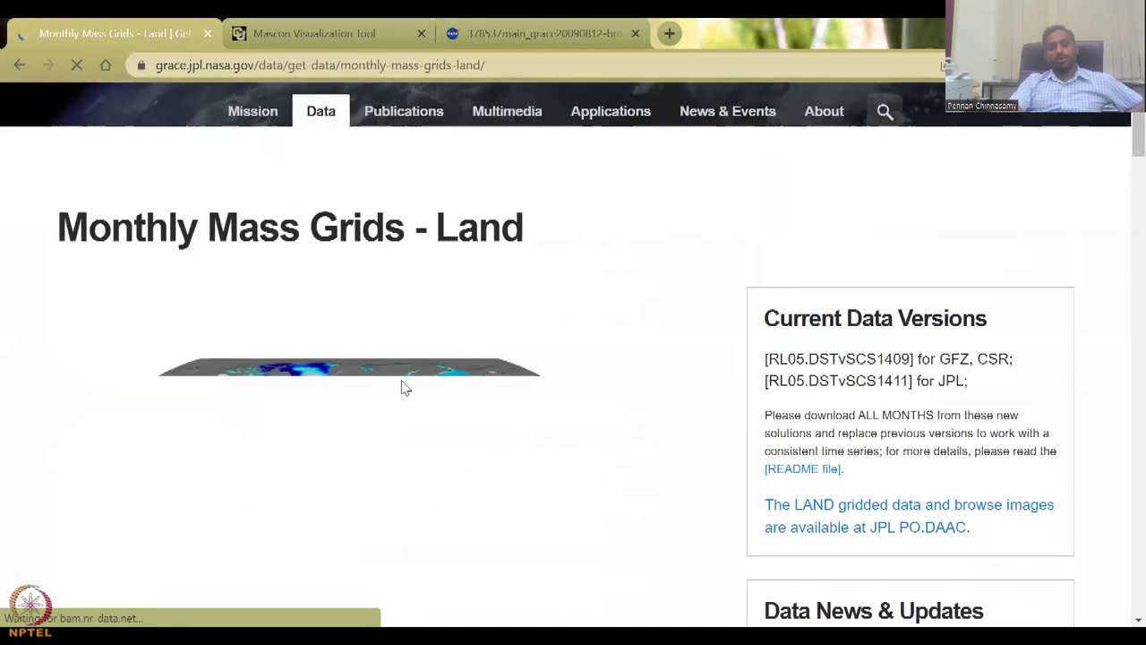
pyautogui.scroll(-2, 402, 386)
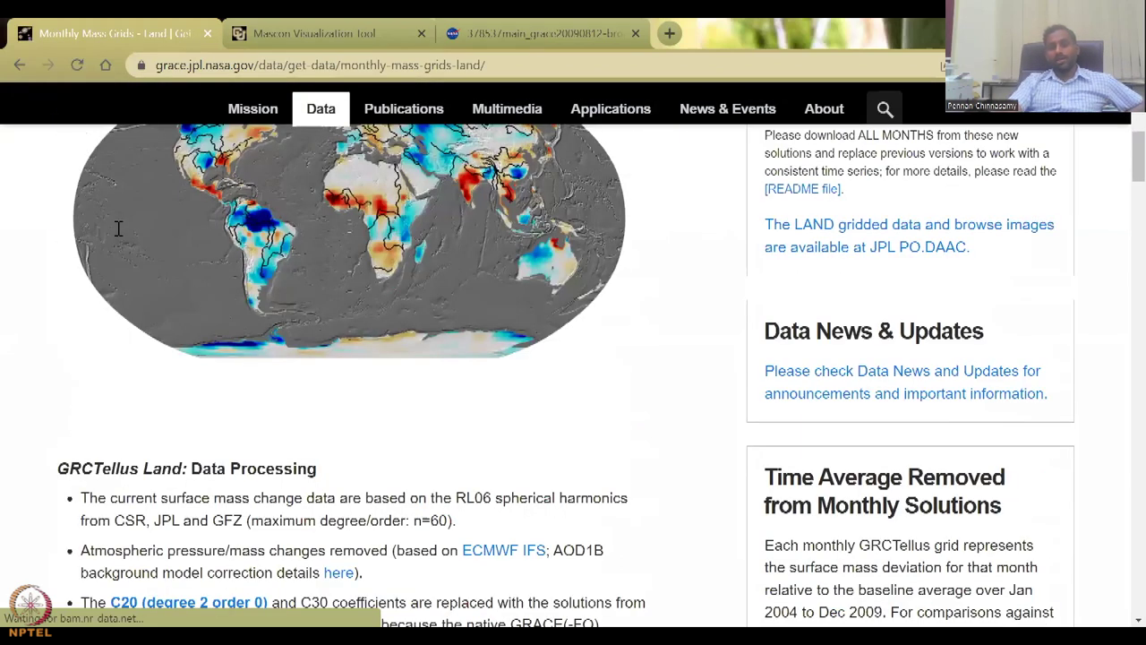
pyautogui.scroll(-3, 96, 228)
pyautogui.scroll(-5, 300, 499)
pyautogui.scroll(5, 291, 418)
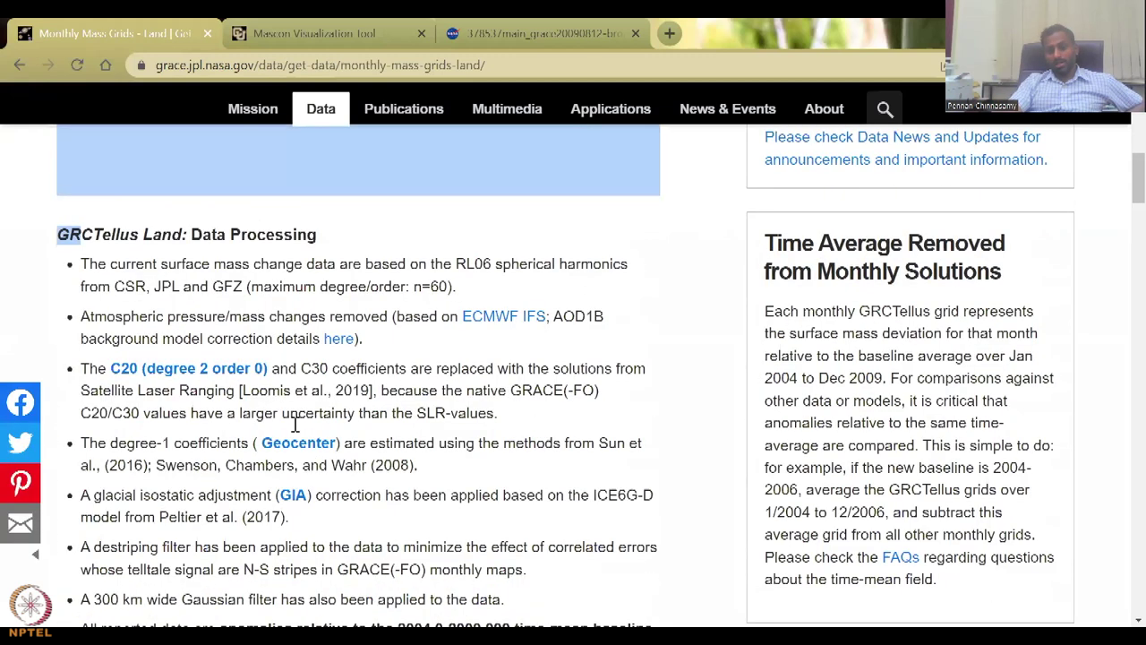
pyautogui.scroll(-3, 311, 454)
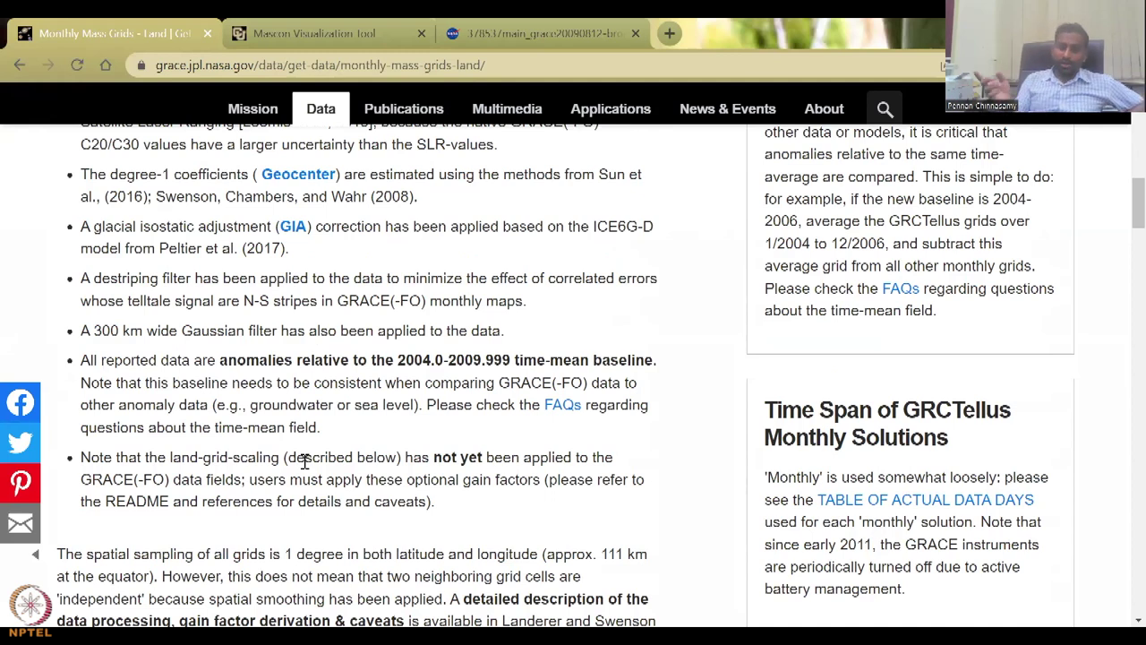
pyautogui.scroll(-4, 301, 502)
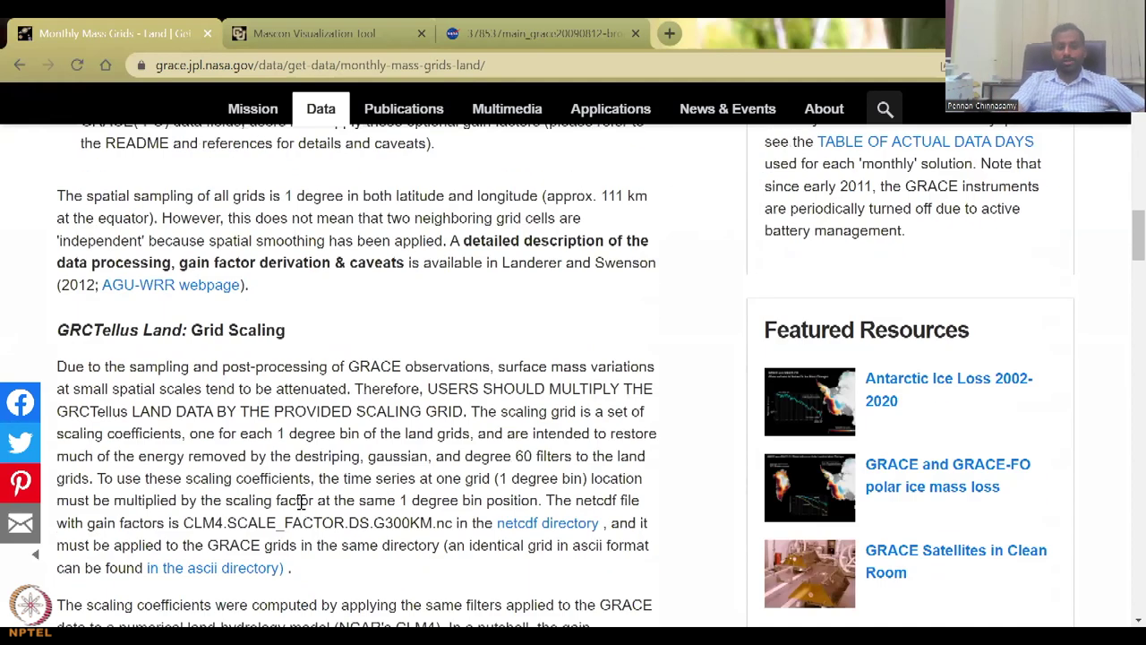
pyautogui.scroll(-5, 187, 527)
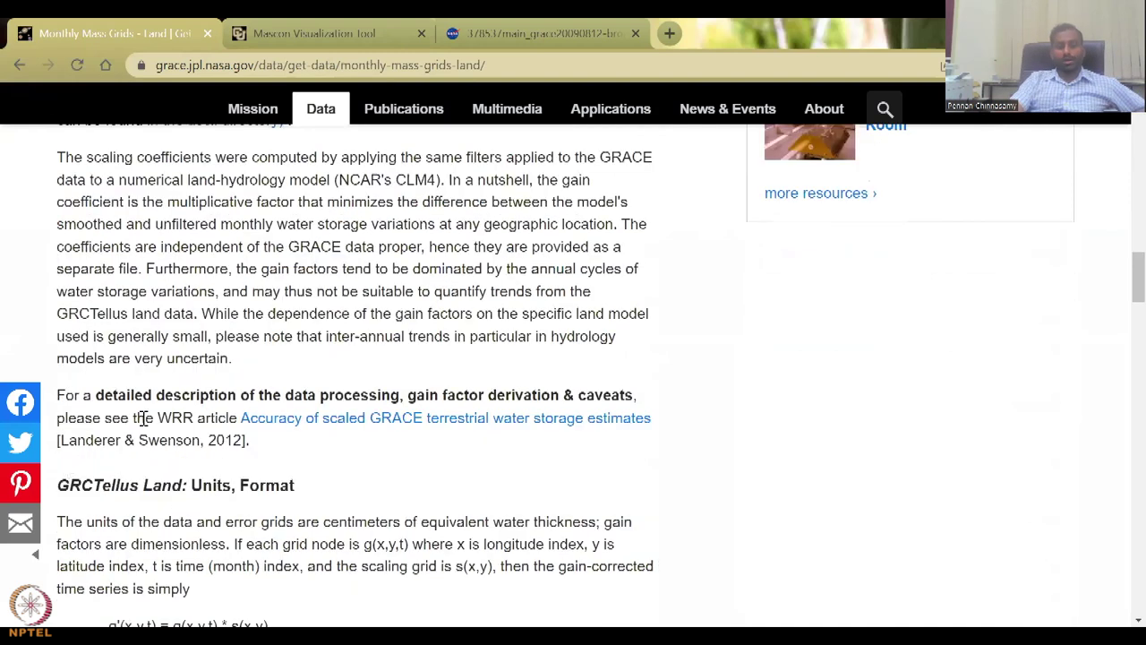
pyautogui.scroll(-4, 143, 418)
pyautogui.scroll(-15, 206, 399)
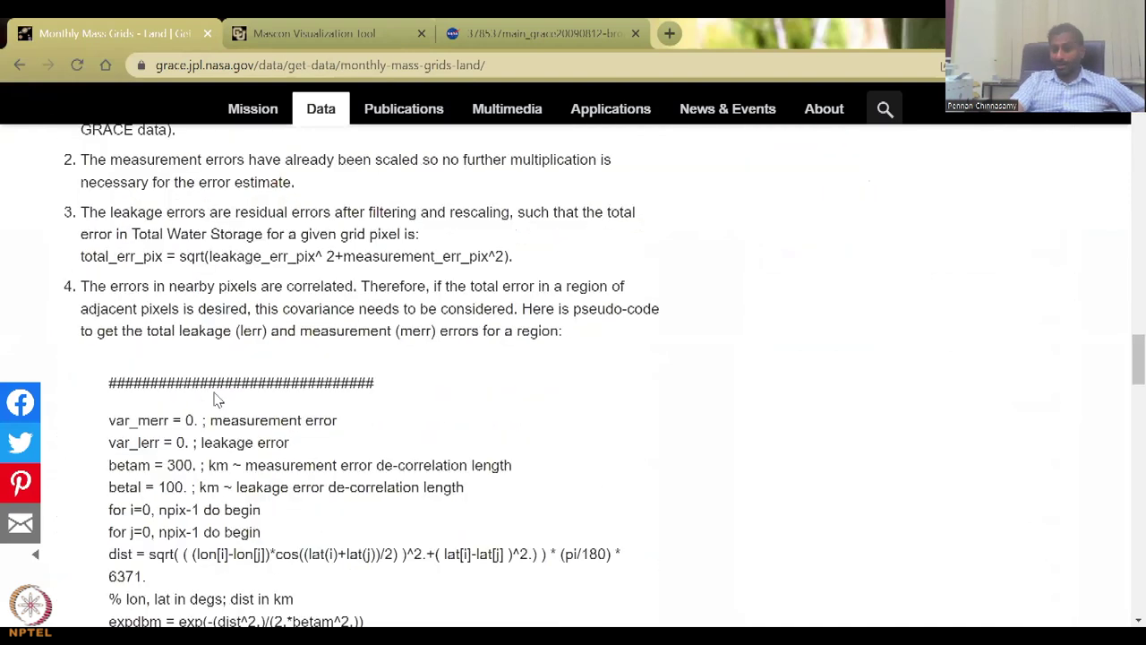
# Examine the cryospheric studies limitation, highlighting part of it, and the acknowledgement and citation section through to the page's end.
pyautogui.scroll(-3, 215, 398)
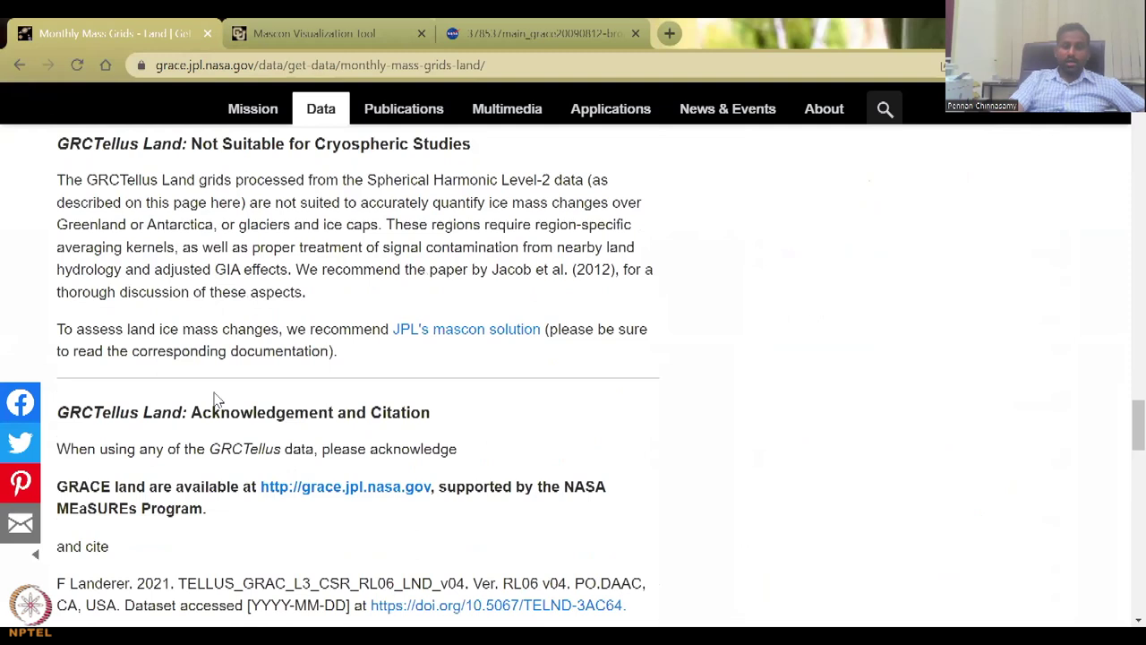
pyautogui.scroll(1, 223, 394)
pyautogui.moveTo(194, 268); pyautogui.dragTo(412, 242)
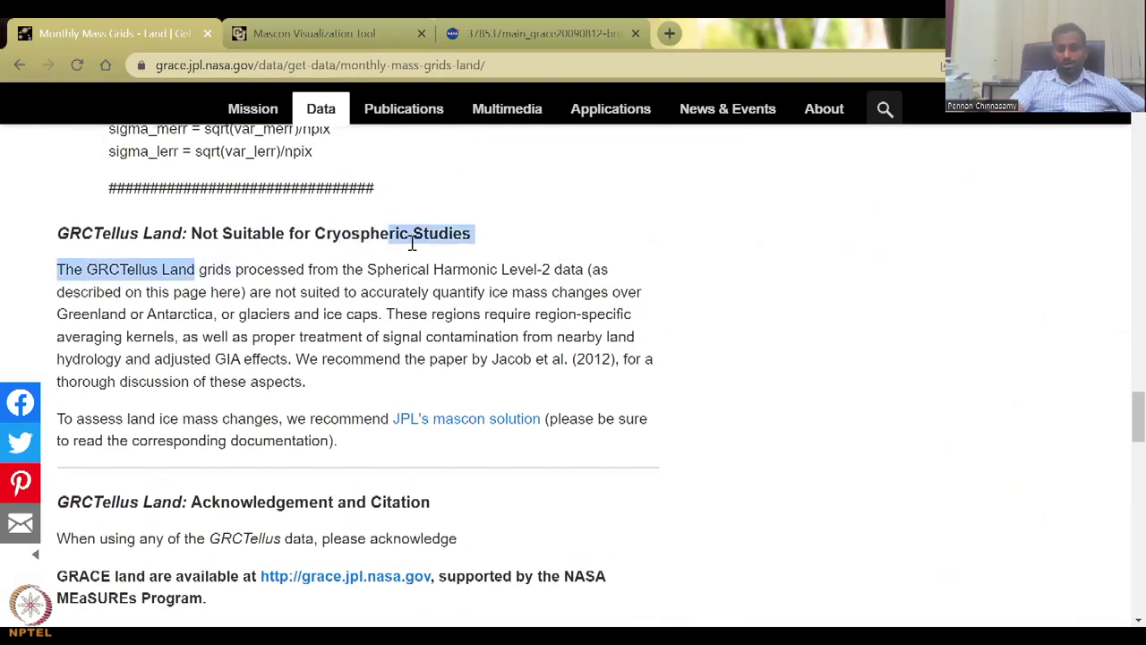
pyautogui.click(412, 288)
pyautogui.scroll(-2, 405, 394)
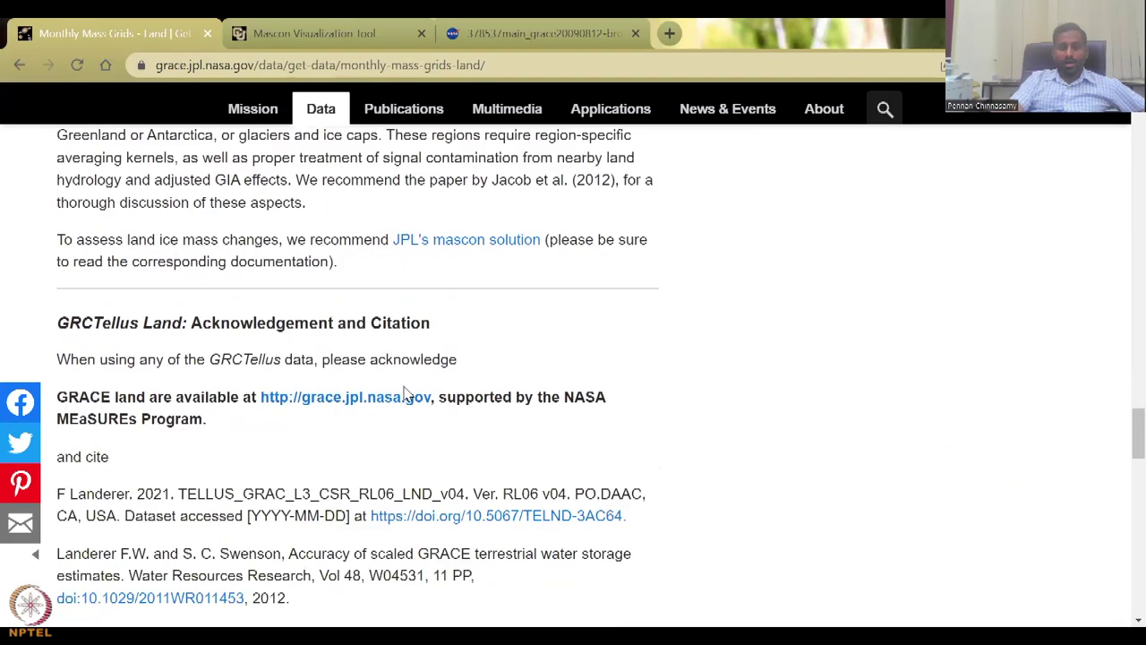
pyautogui.scroll(-2, 405, 394)
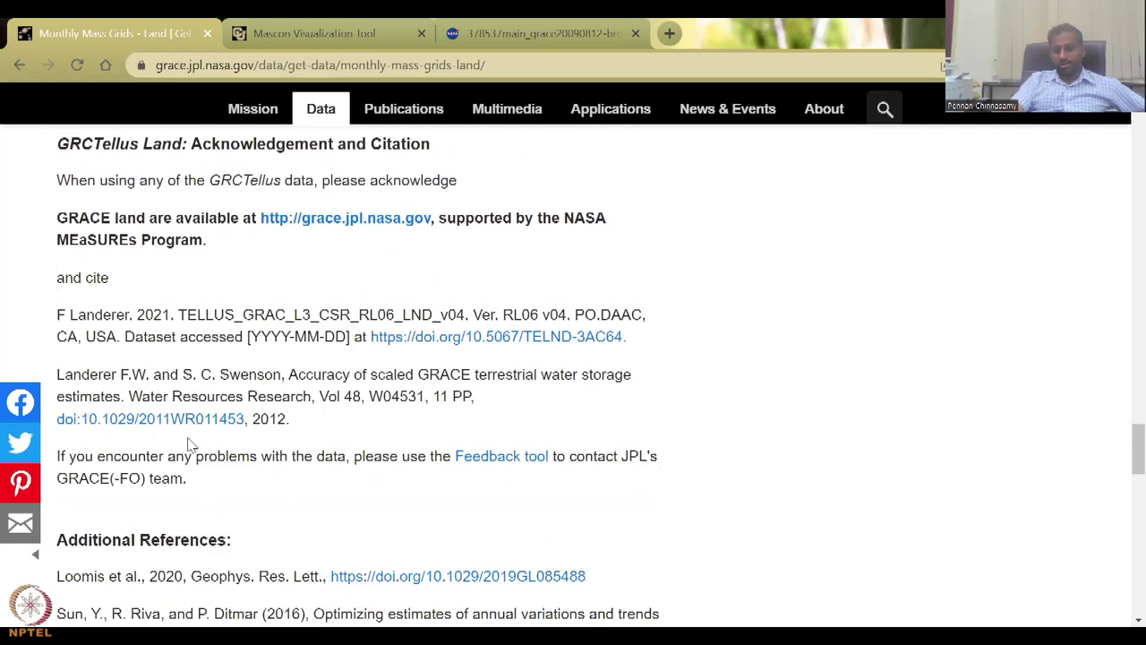
pyautogui.scroll(-8, 291, 452)
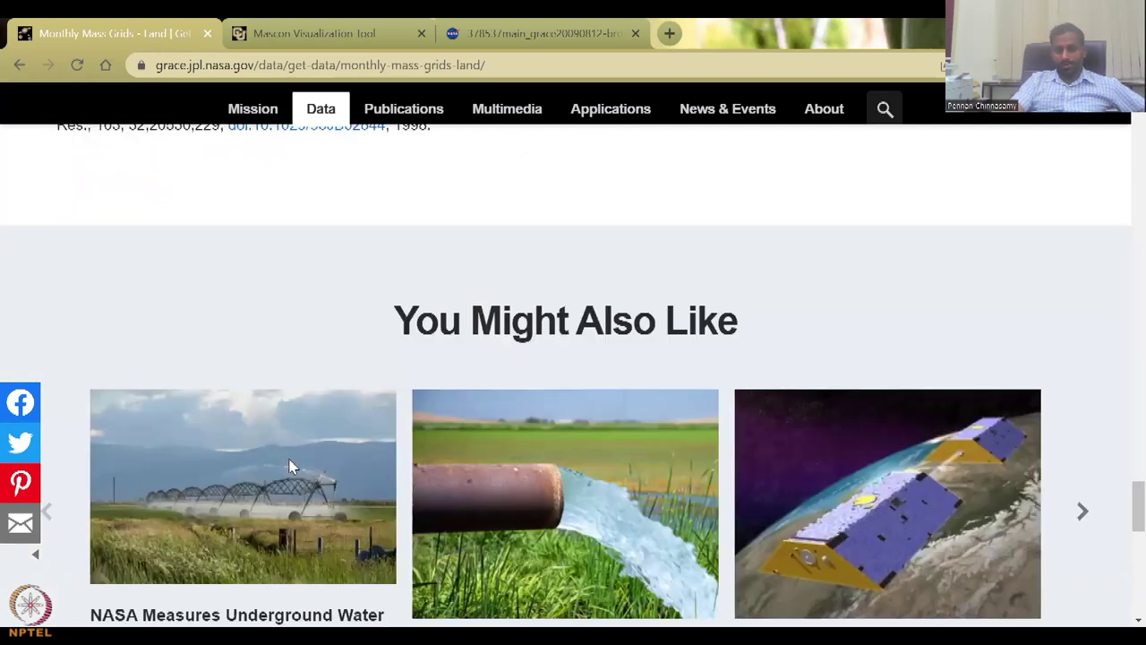
# Go back up the page to review the land grids' data processing notes and the monthly solutions' time span.
pyautogui.scroll(12, 294, 466)
pyautogui.scroll(10, 291, 466)
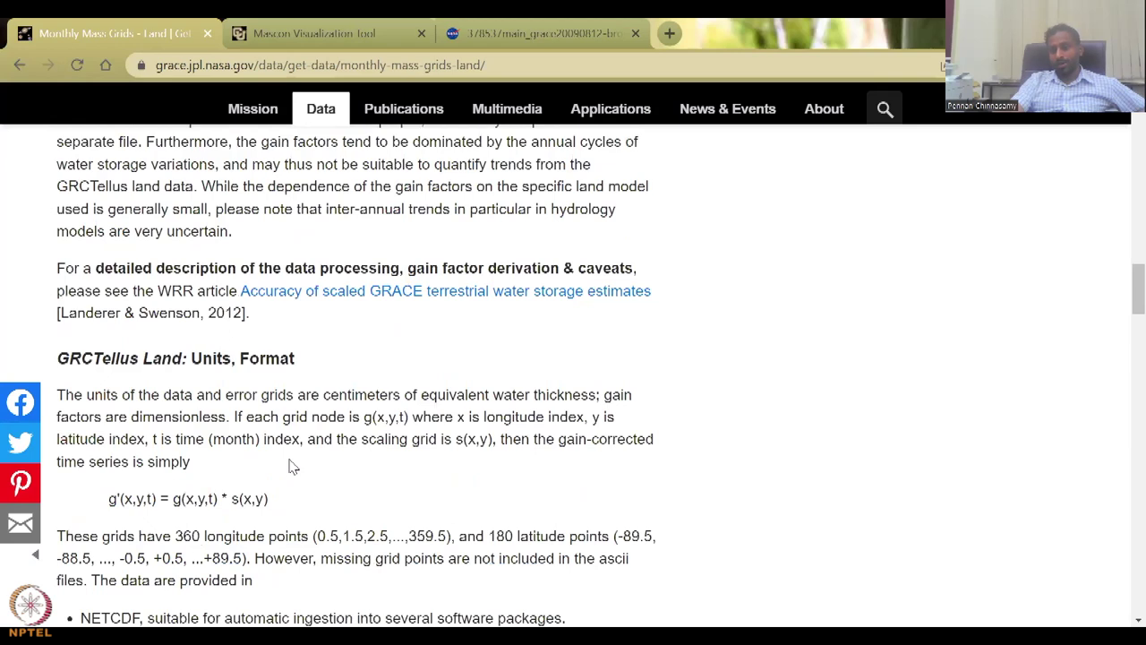
pyautogui.scroll(5, 288, 464)
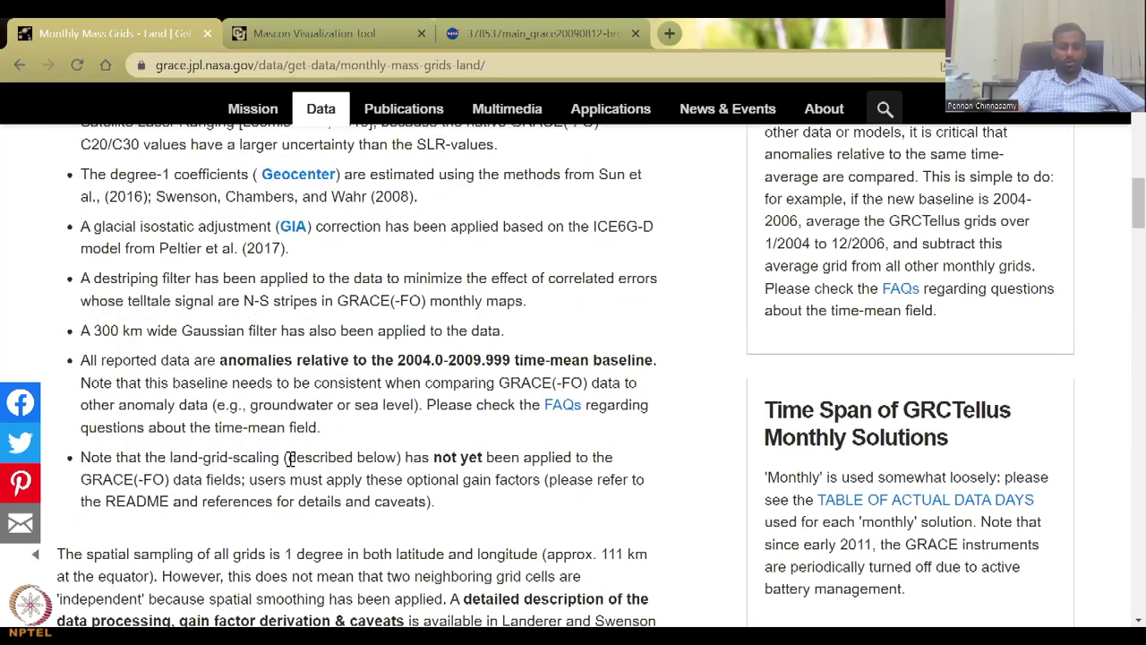
pyautogui.scroll(4, 290, 458)
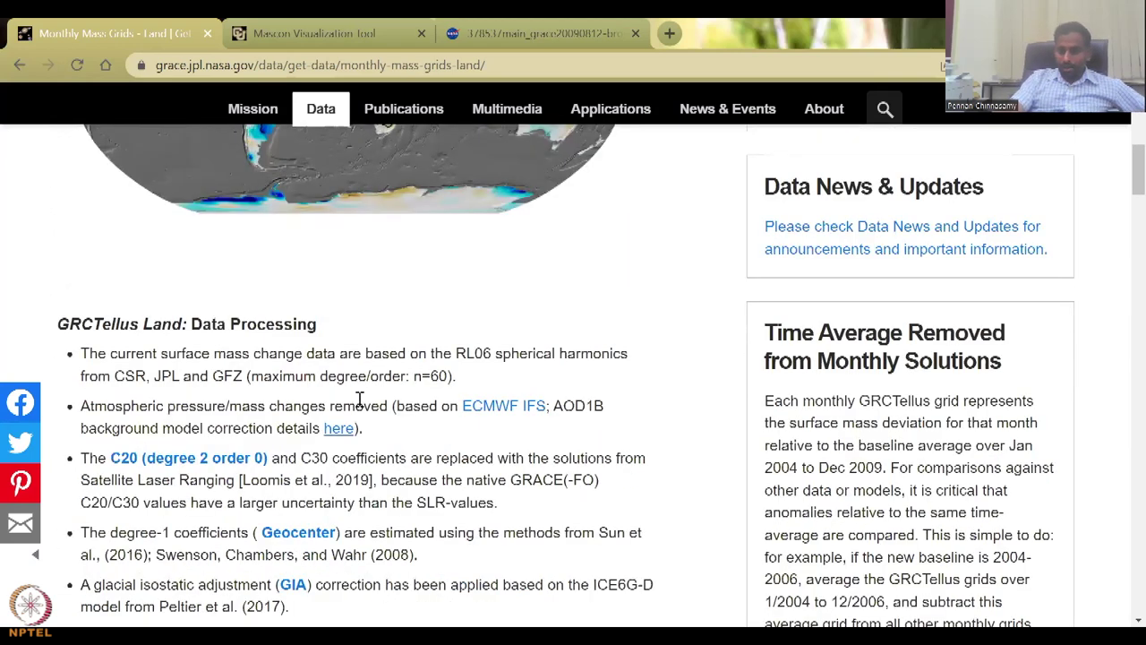
pyautogui.scroll(-4, 853, 470)
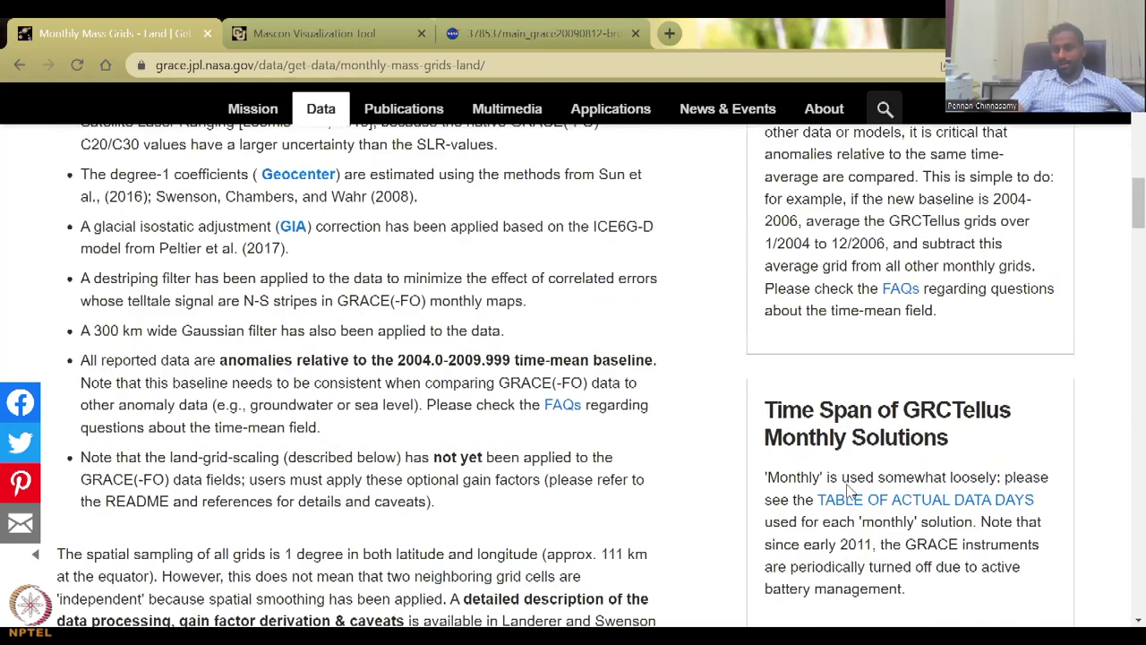
pyautogui.scroll(2, 618, 360)
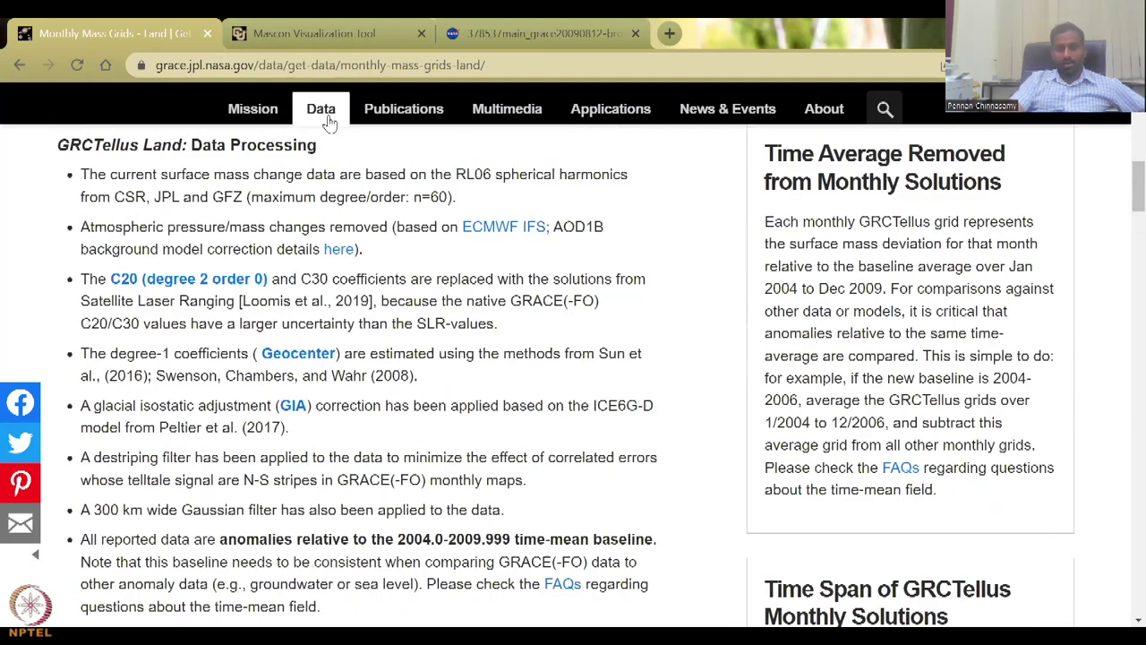
# Review the land grids' data processing notes and grid scaling section, and open the netcdf directory linked there.
pyautogui.moveTo(330, 123)
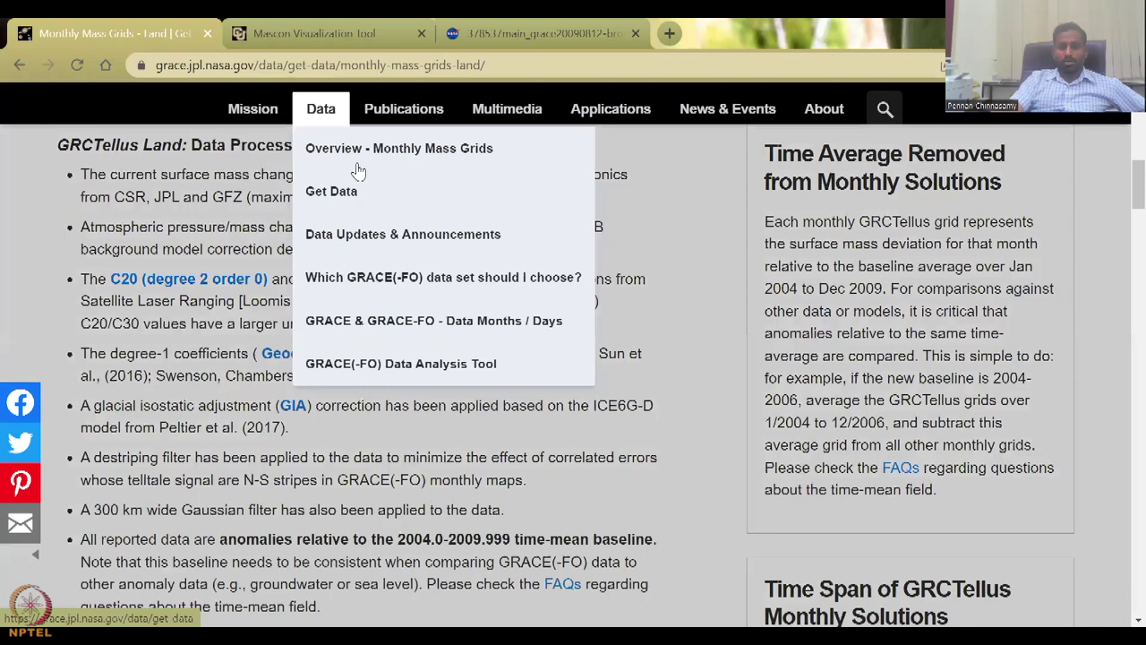
pyautogui.scroll(3, 407, 443)
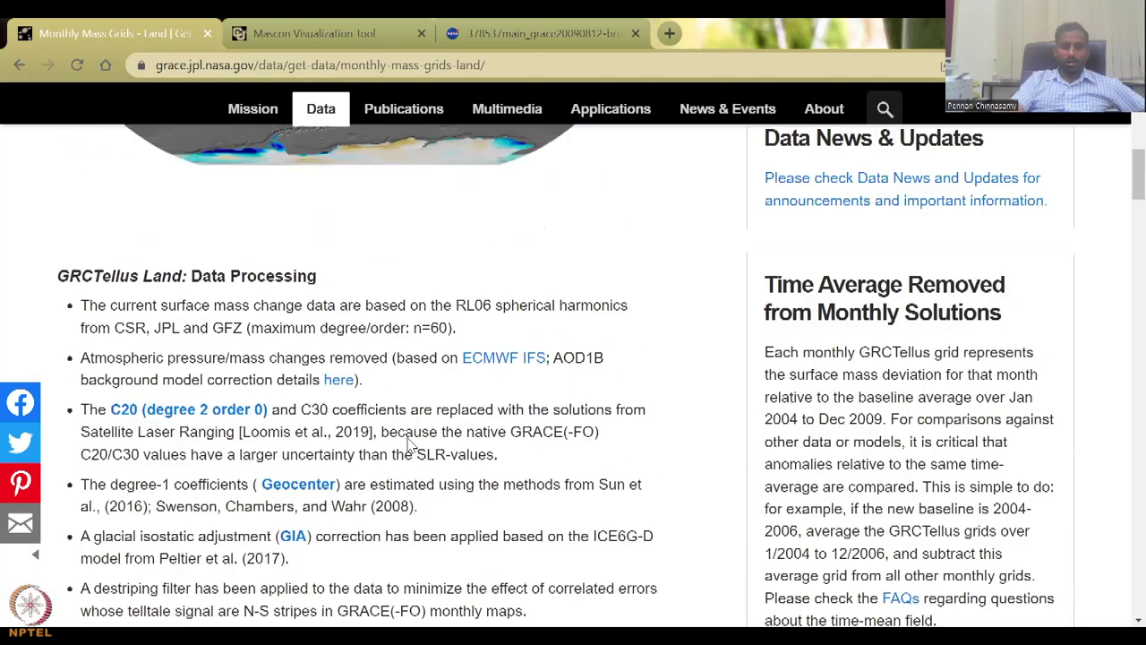
pyautogui.scroll(-4, 412, 456)
pyautogui.scroll(-2, 413, 463)
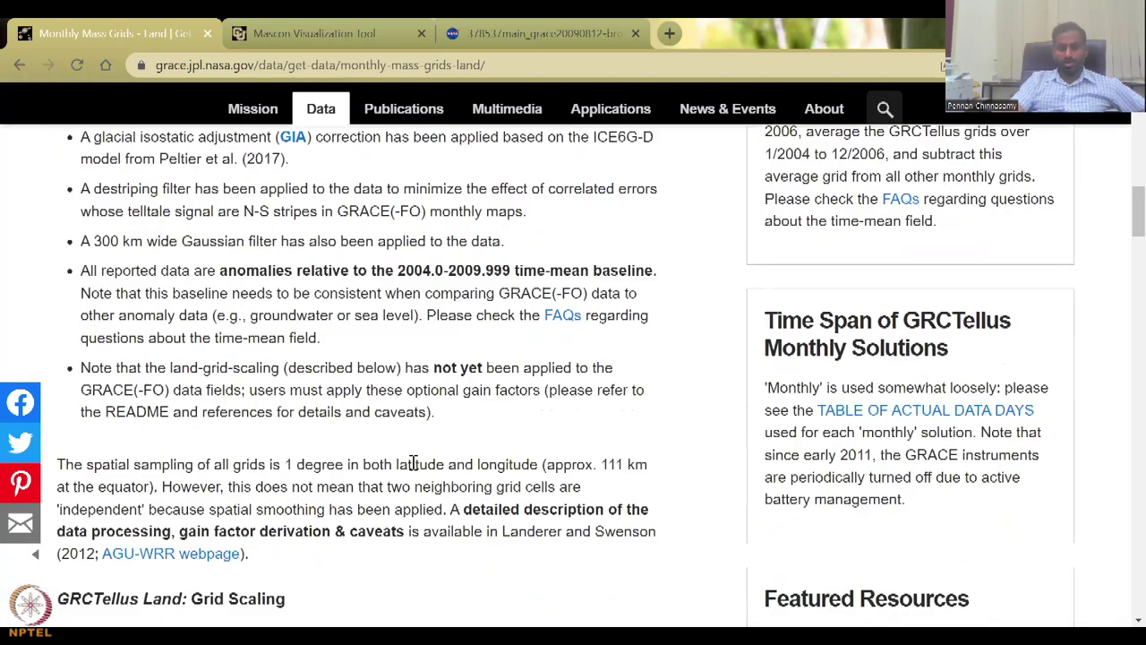
pyautogui.scroll(-4, 414, 463)
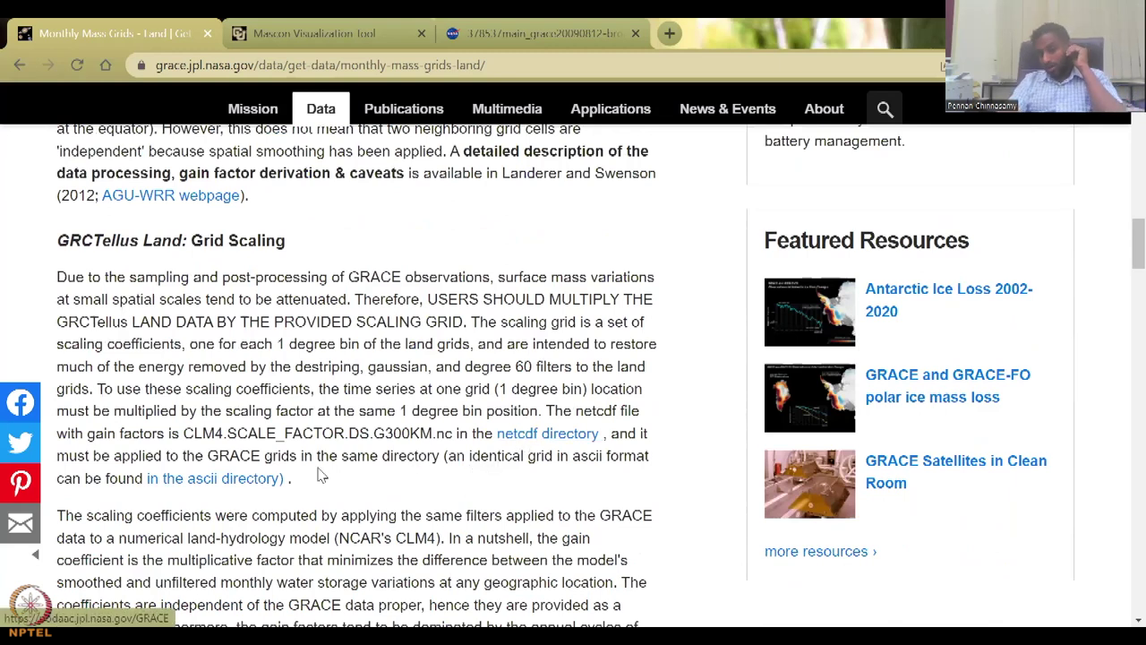
pyautogui.click(540, 437)
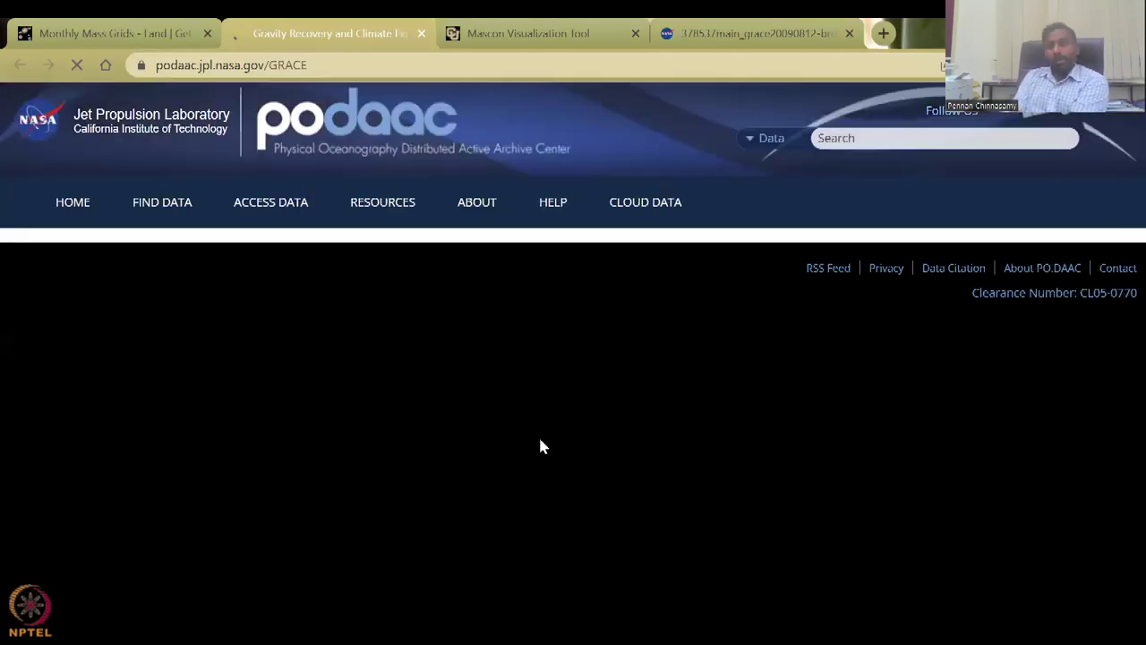
# Look over the mission objectives on the PO.DAAC GRACE page.
pyautogui.scroll(-6, 453, 529)
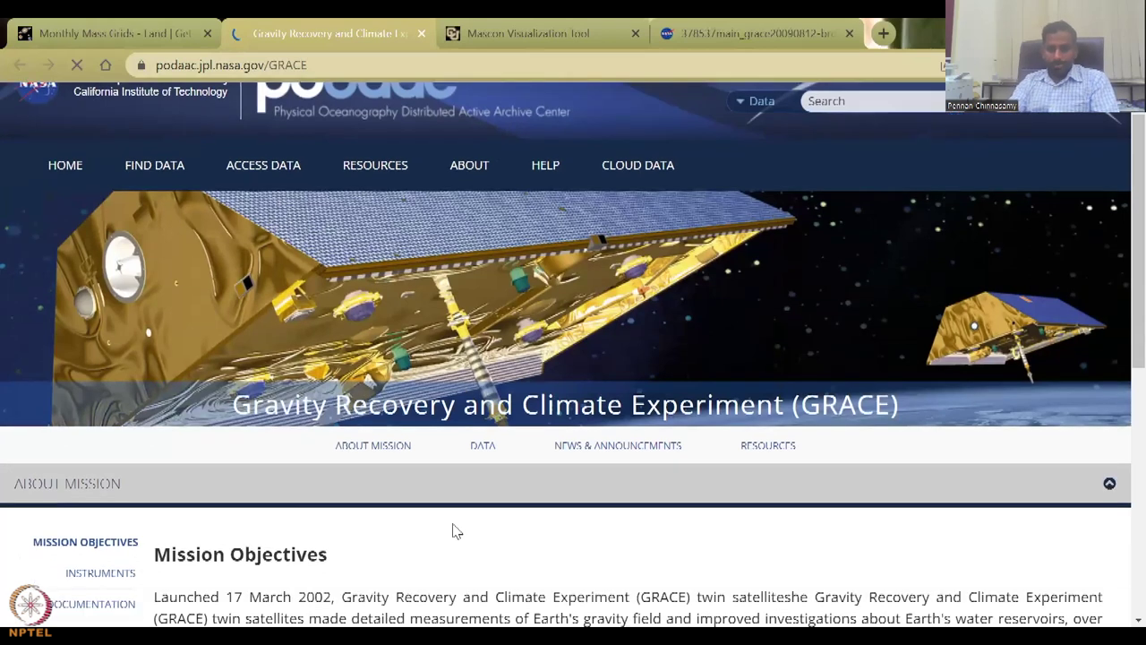
pyautogui.scroll(2, 453, 532)
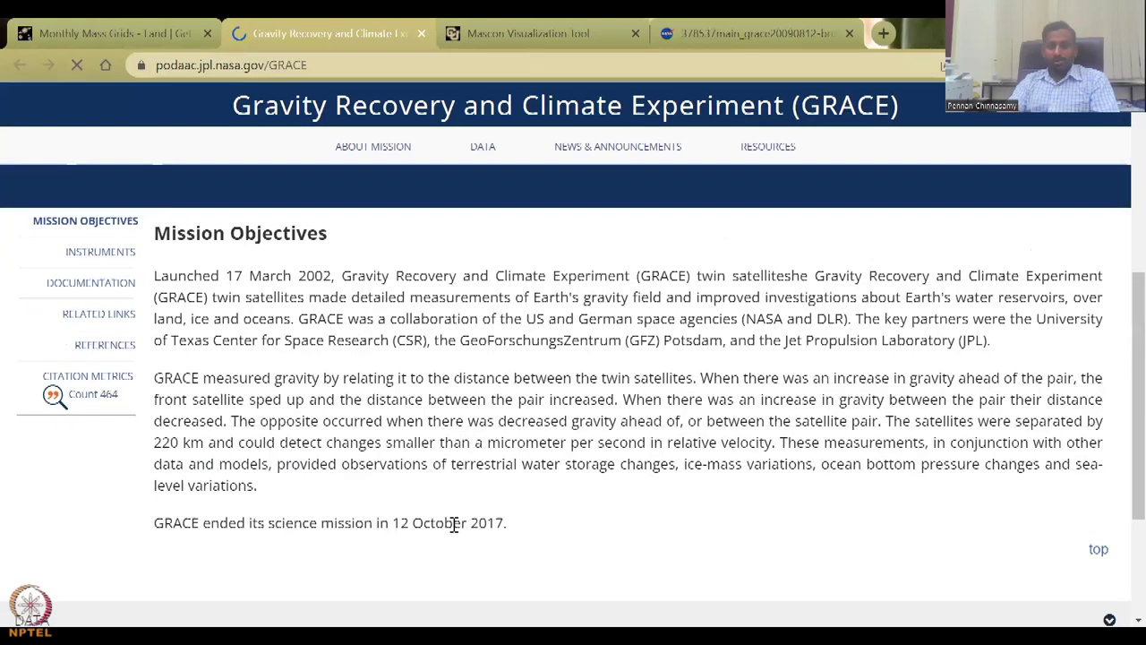
pyautogui.scroll(2, 453, 526)
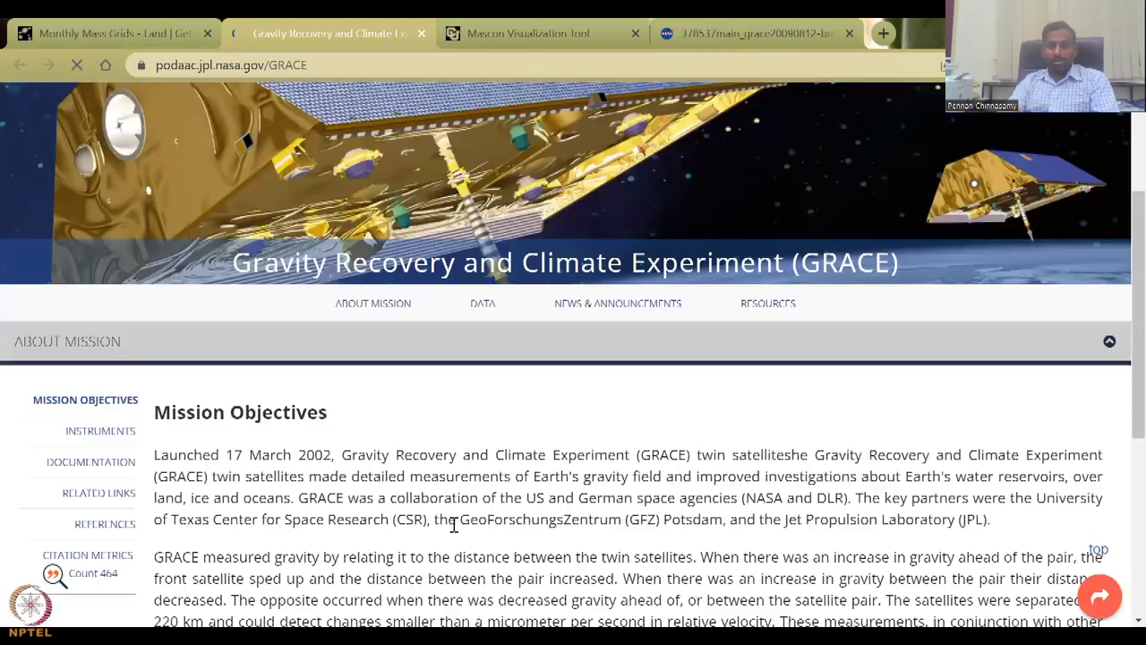
# Browse the GRACE mission's dataset list and open the GRACE/GRACE-FO Level-4 Monthly Global Ocean Mass Anomaly version 01 dataset.
pyautogui.click(484, 304)
pyautogui.scroll(-2, 491, 310)
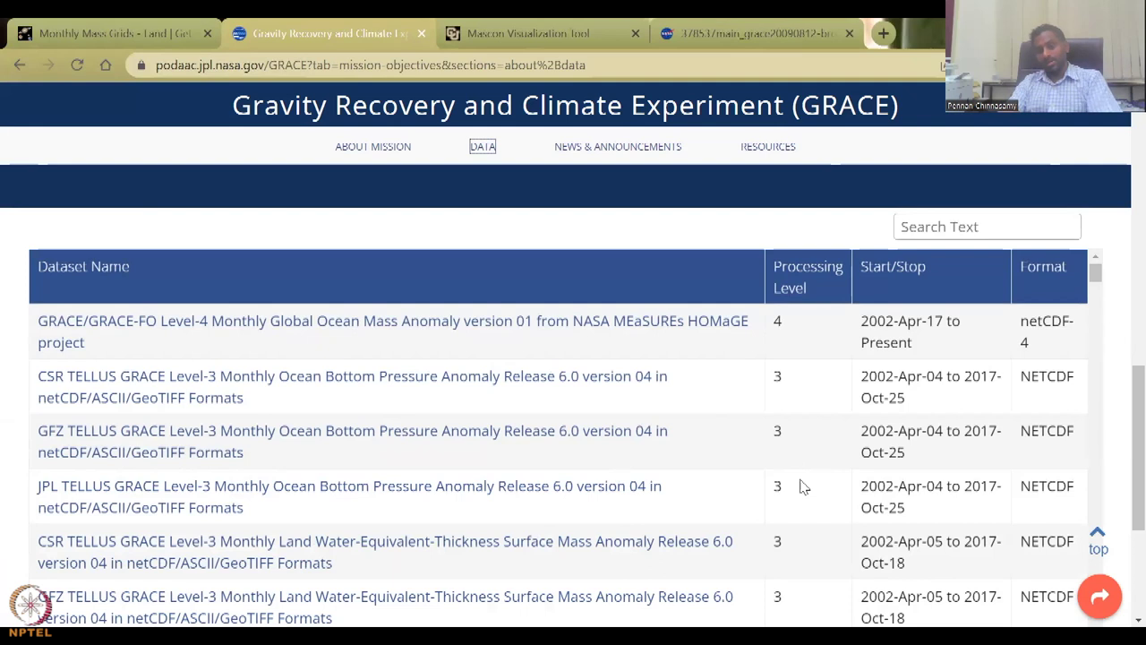
pyautogui.scroll(-6, 802, 485)
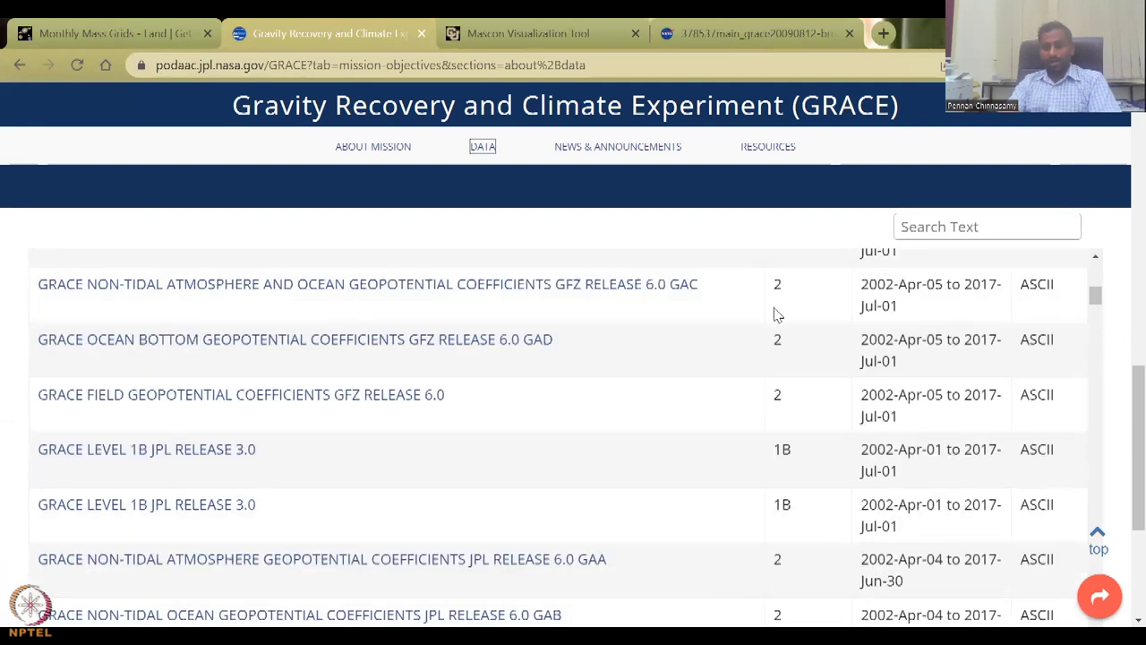
pyautogui.scroll(6, 776, 340)
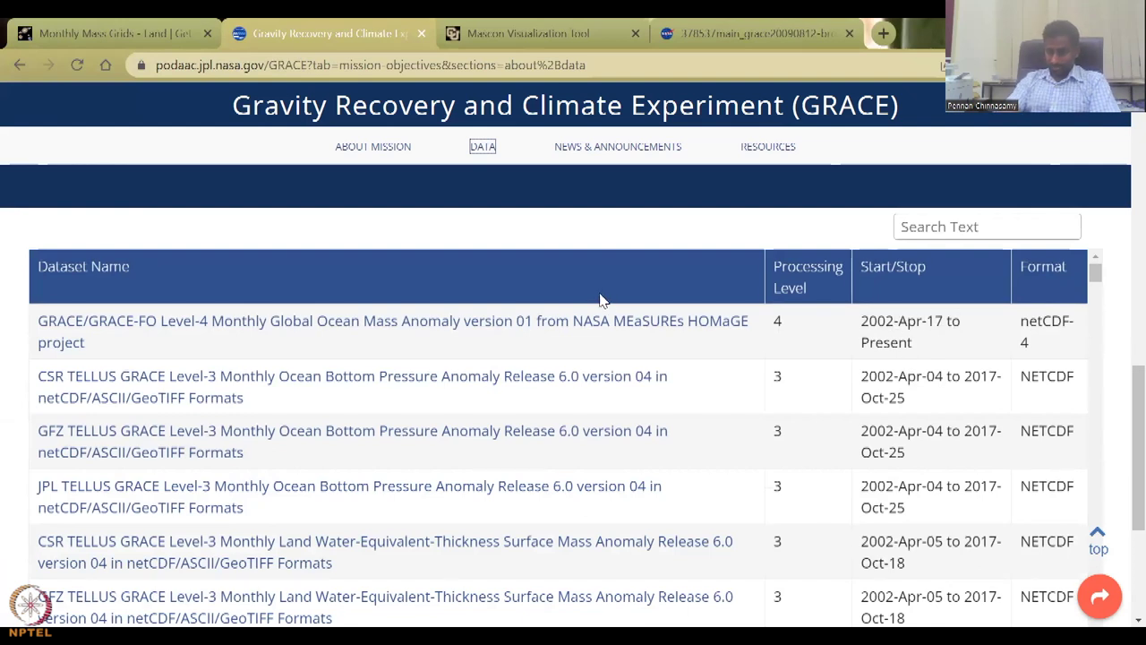
pyautogui.click(330, 324)
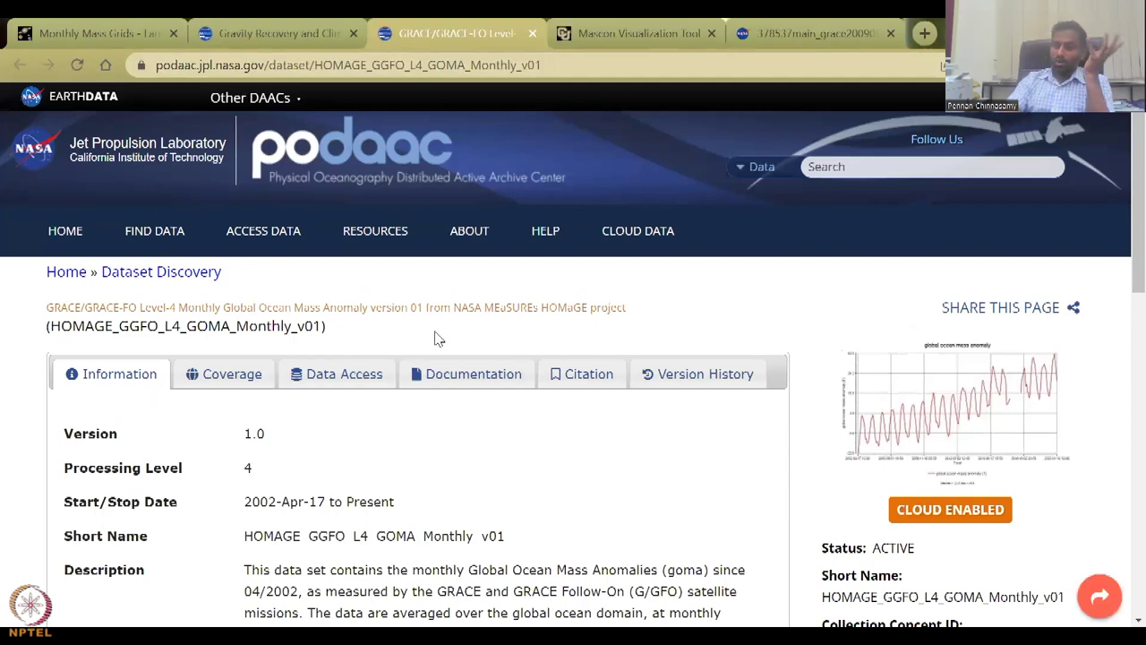
# Examine the ocean mass anomaly dataset's information, from its version and description to its platform, data provider and format.
pyautogui.scroll(-1, 434, 338)
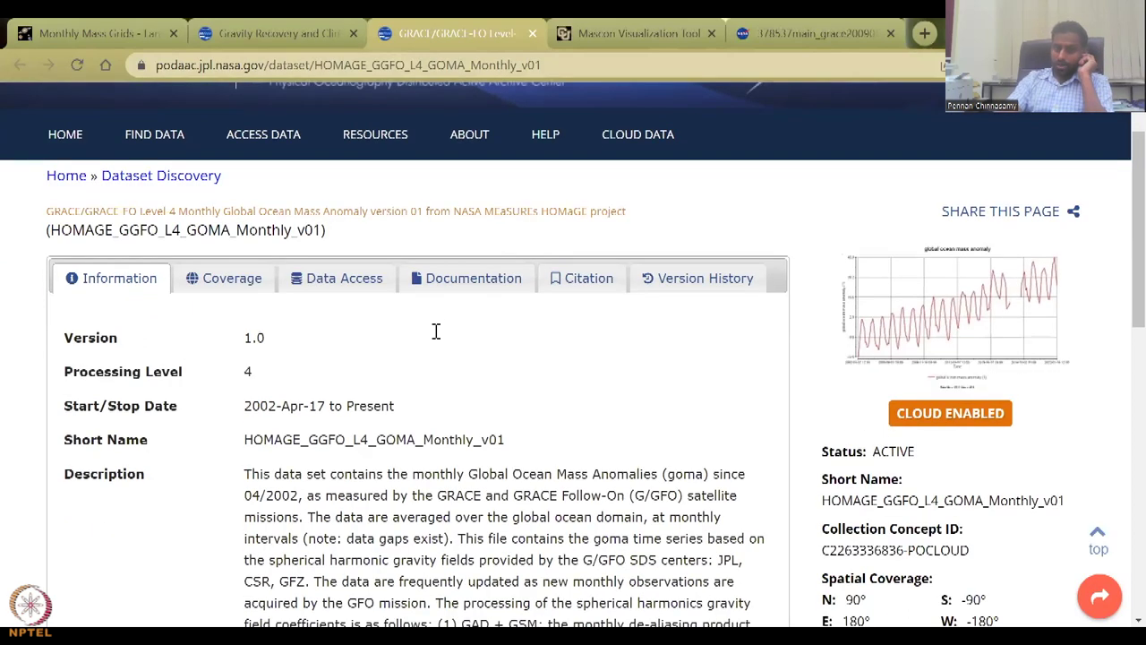
pyautogui.scroll(-9, 390, 537)
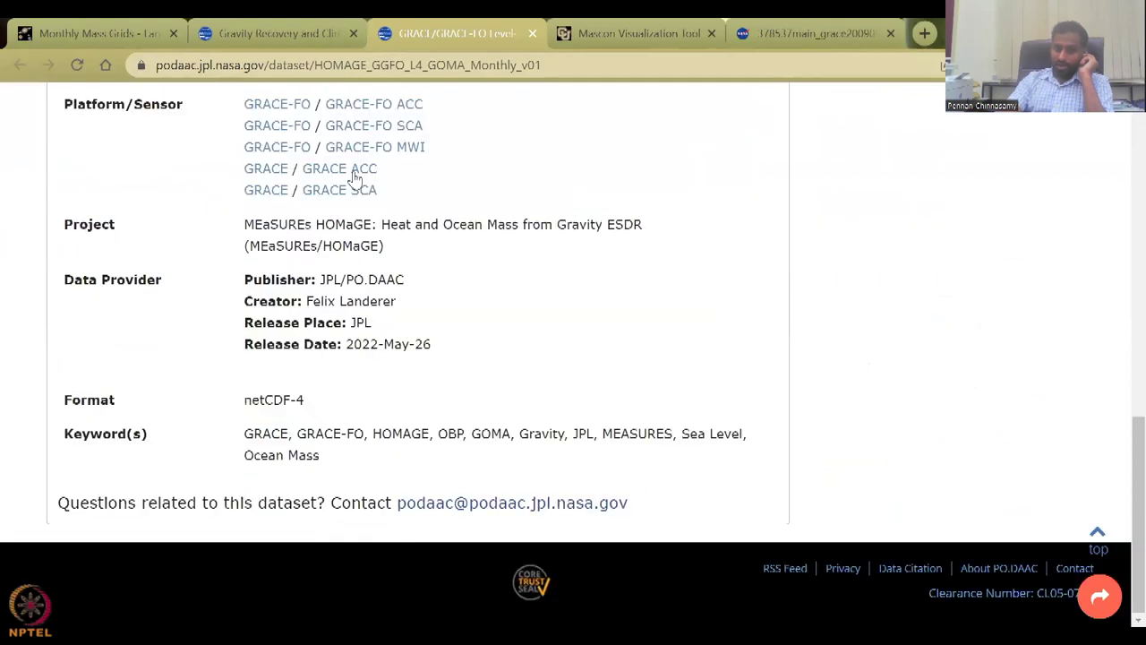
pyautogui.scroll(3, 479, 522)
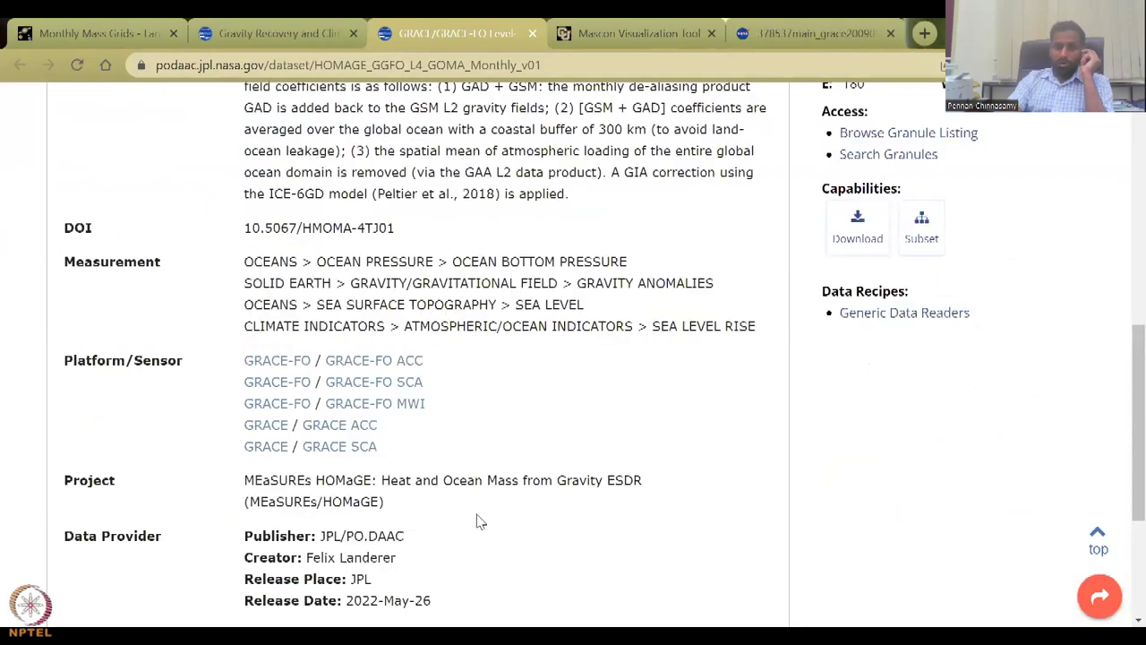
pyautogui.scroll(3, 479, 522)
pyautogui.scroll(3, 333, 310)
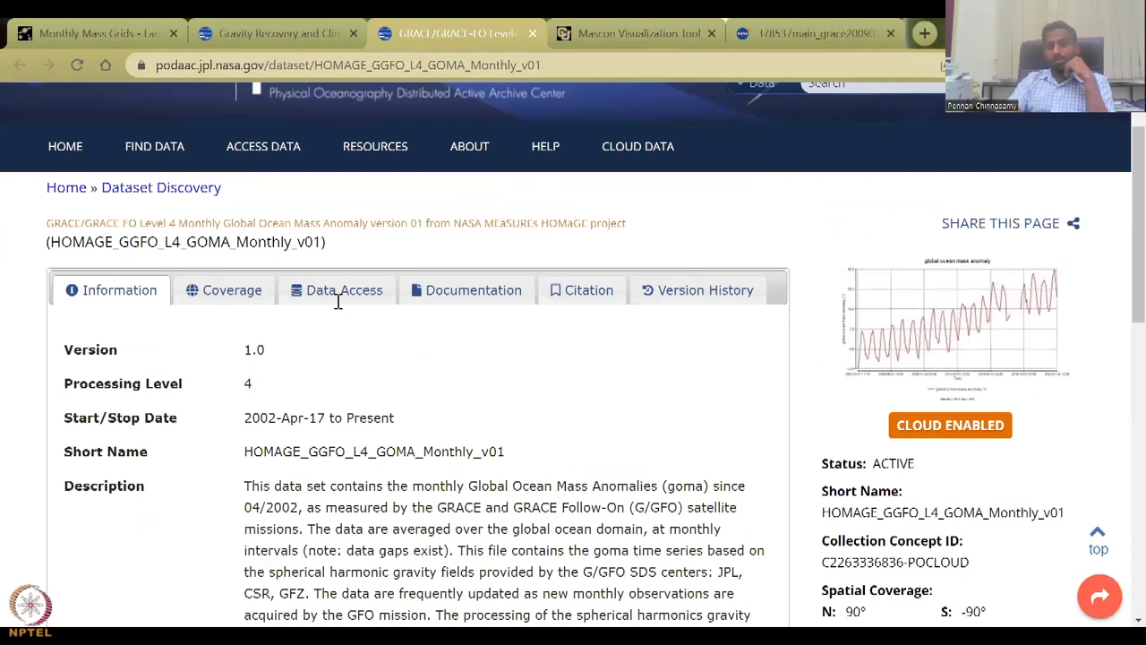
# Show the dataset's data access options and open the Browse Granule Listing link in a separate tab.
pyautogui.click(338, 296)
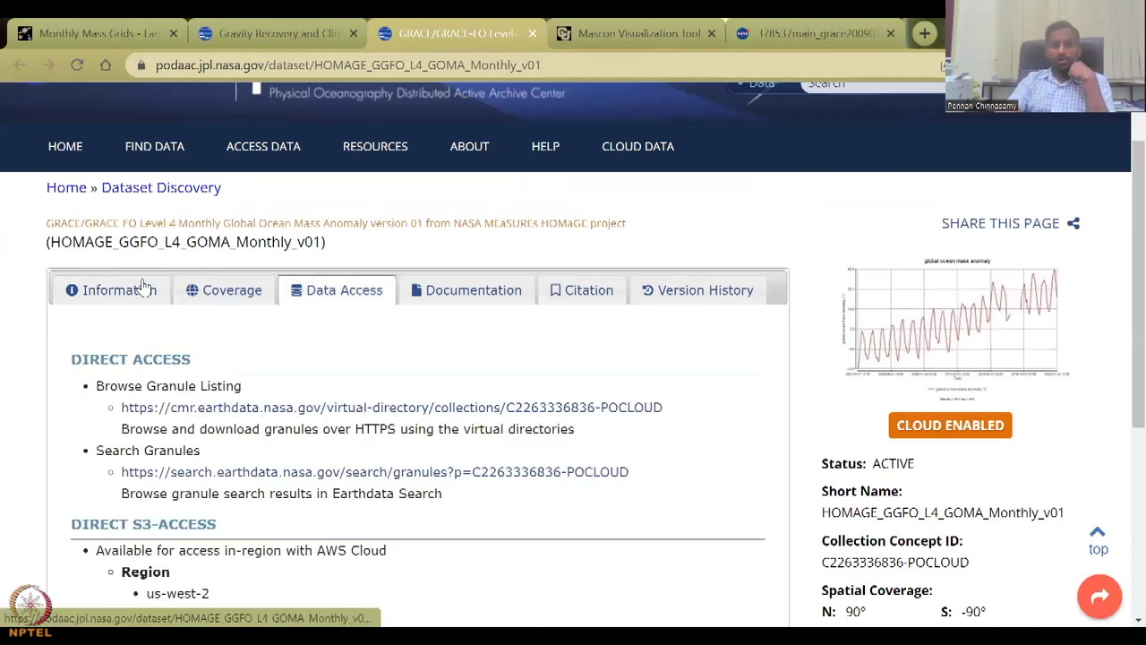
pyautogui.scroll(-2, 263, 236)
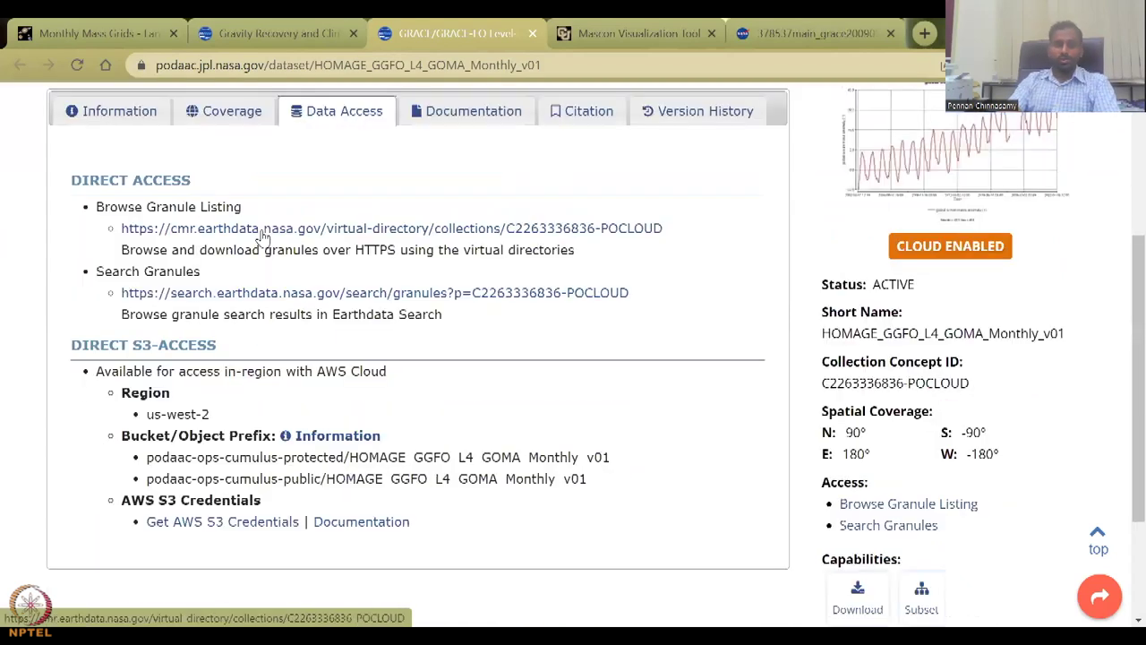
pyautogui.middleClick(263, 231)
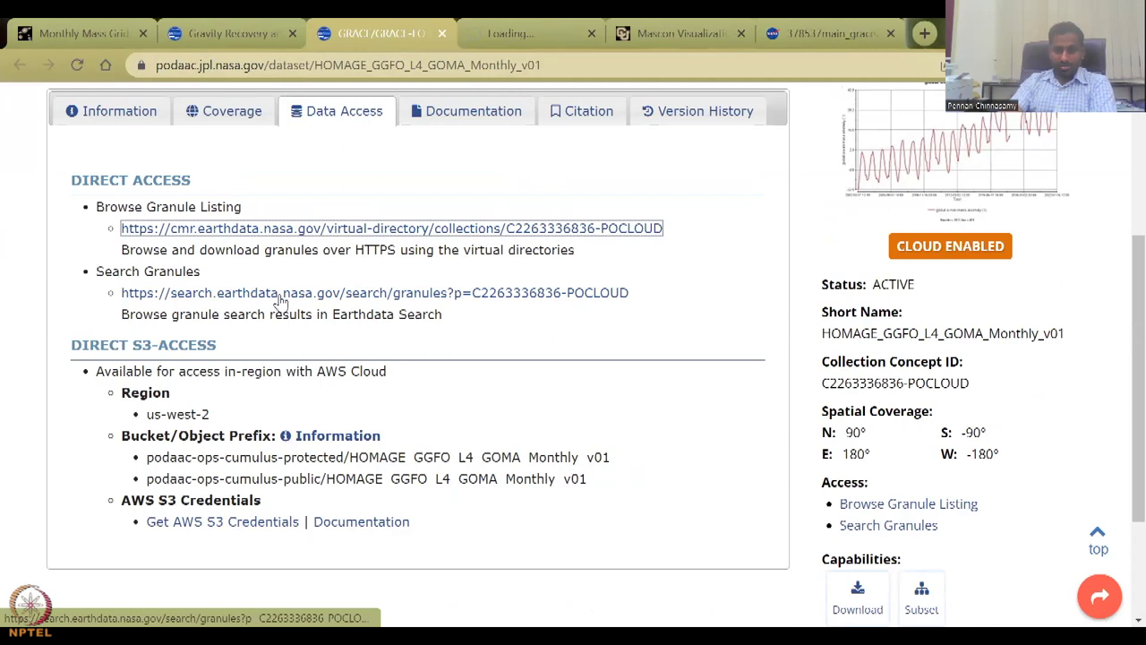
# Read the Bucket/Object Prefix information on protected and public buckets, and check the dataset's download and subset capabilities.
pyautogui.click(285, 435)
pyautogui.scroll(-2, 636, 269)
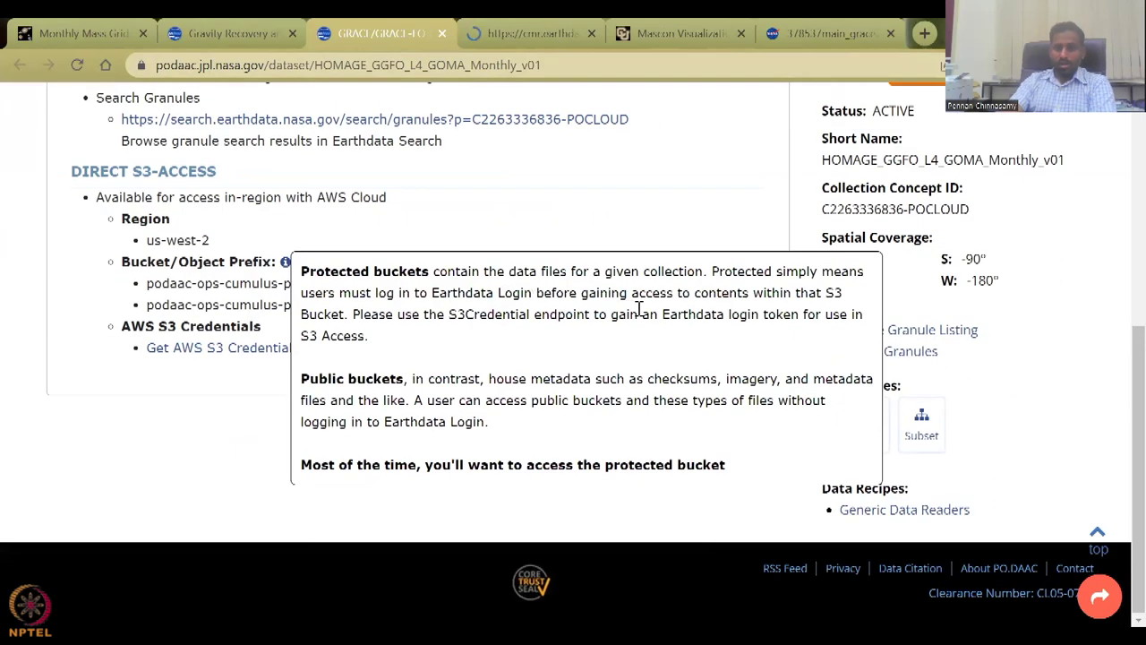
pyautogui.scroll(3, 781, 370)
pyautogui.scroll(-3, 950, 474)
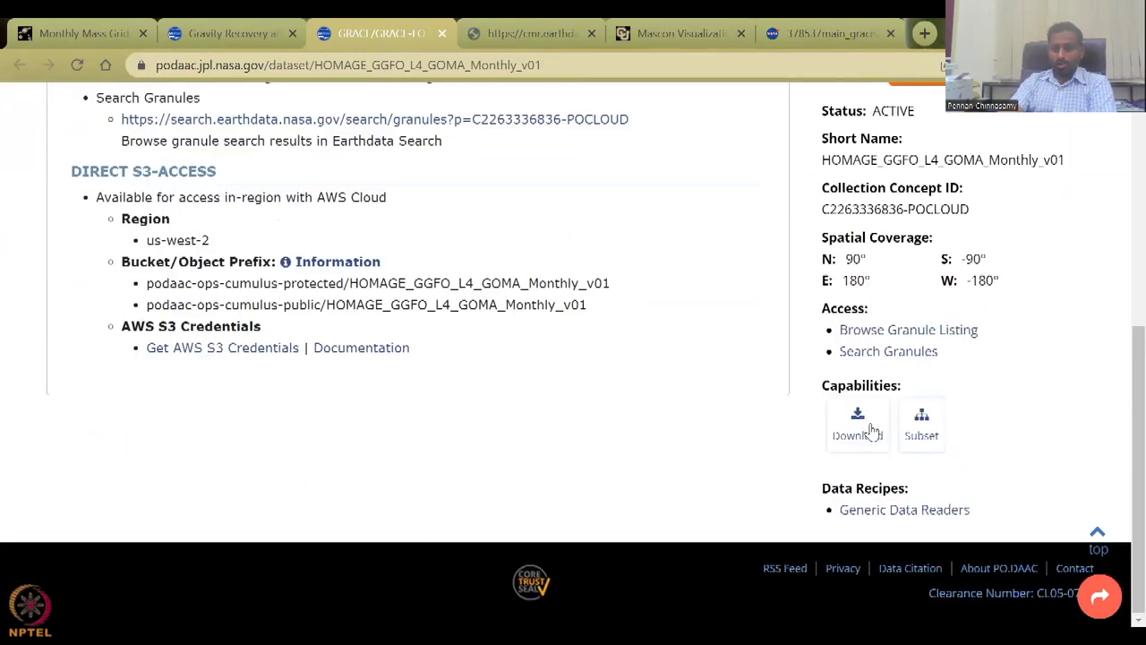
# Check and close the granule listing tab, and open the dataset's Search Granules link in Earthdata Search.
pyautogui.click(487, 29)
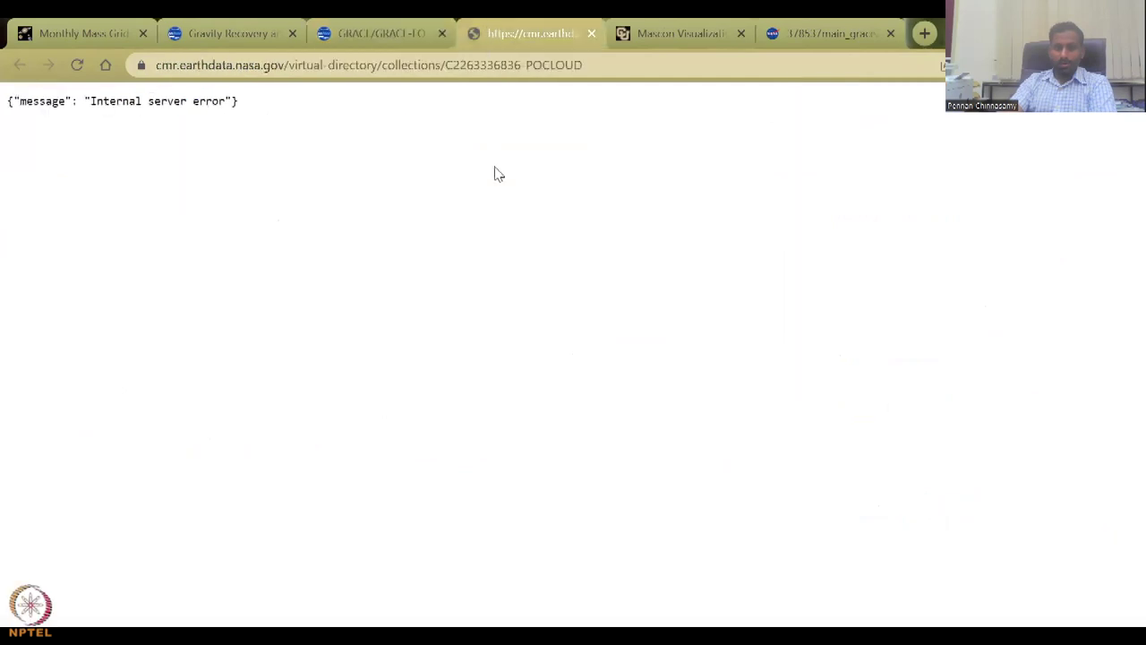
pyautogui.click(591, 33)
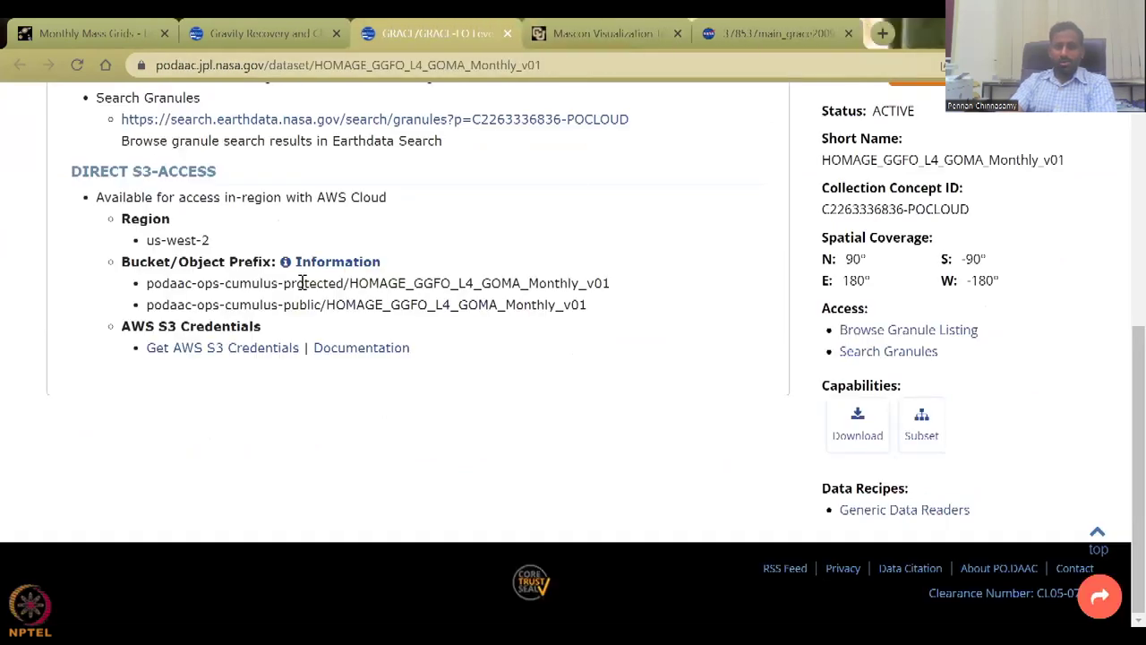
pyautogui.scroll(2, 309, 295)
pyautogui.click(322, 304)
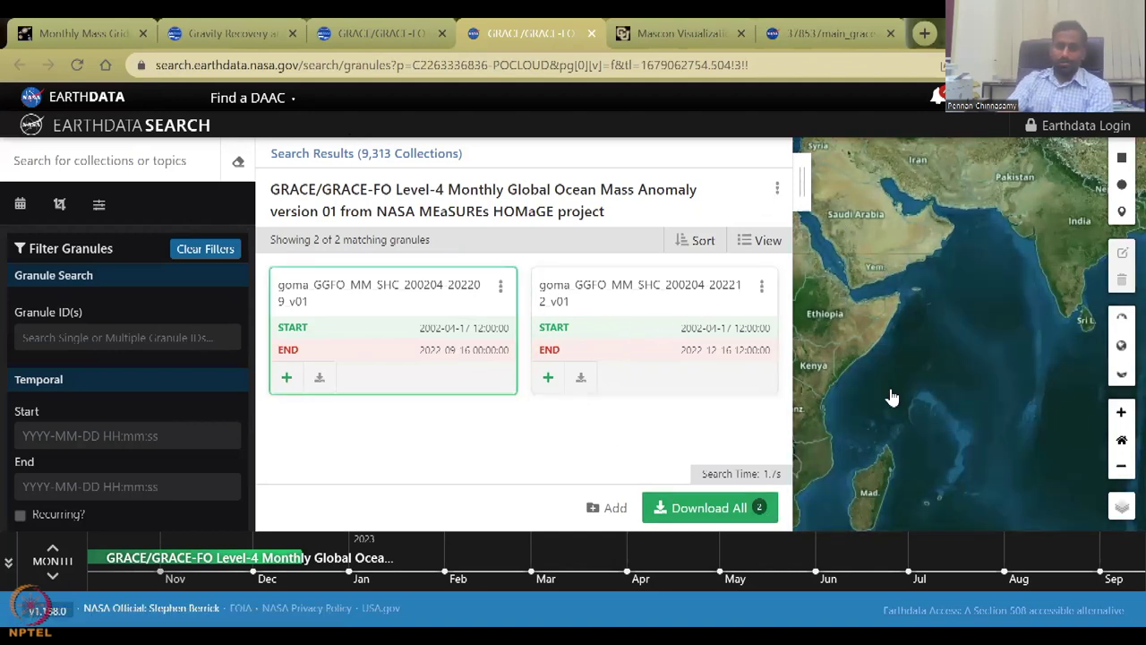
# Select the granule on the map and collapse the granule results panel to give the map more room.
pyautogui.click(867, 340)
pyautogui.click(801, 185)
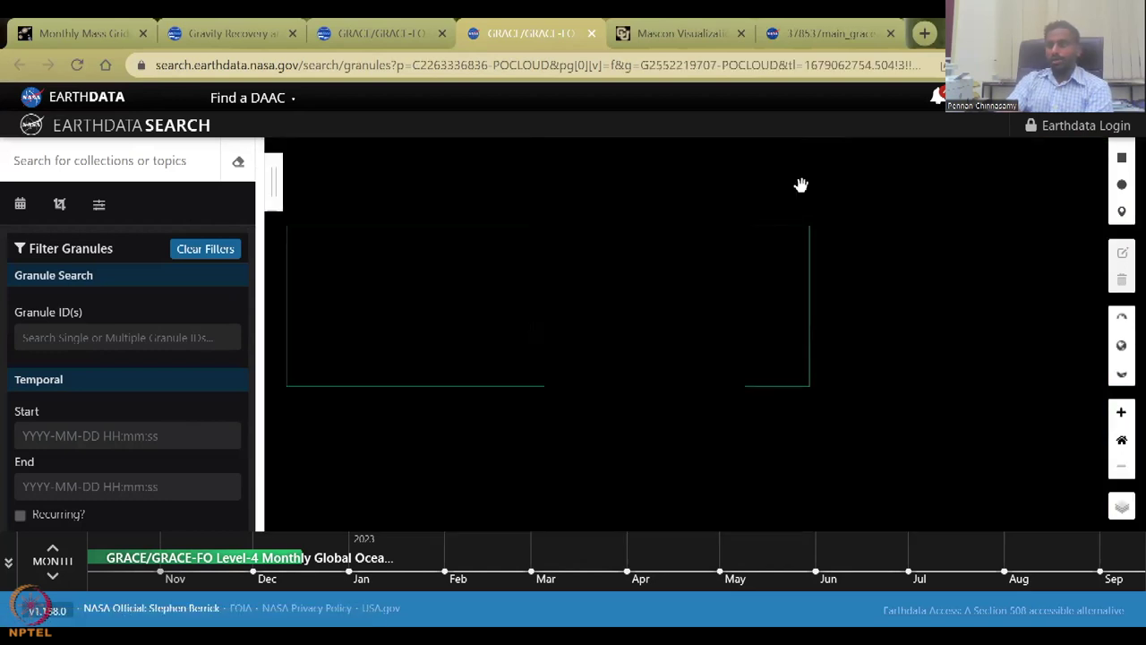